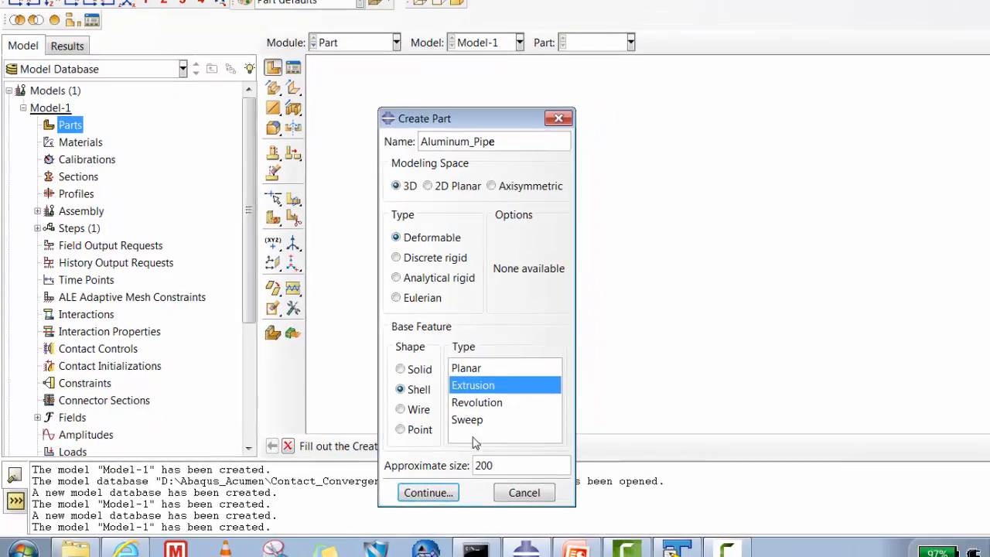
- Start the section sketch for the Aluminum_Pipe 3D deformable shell extrusion and place isolated points at (12.5, 12.5) and (-12.5, -12.5)
left_click(461, 495)
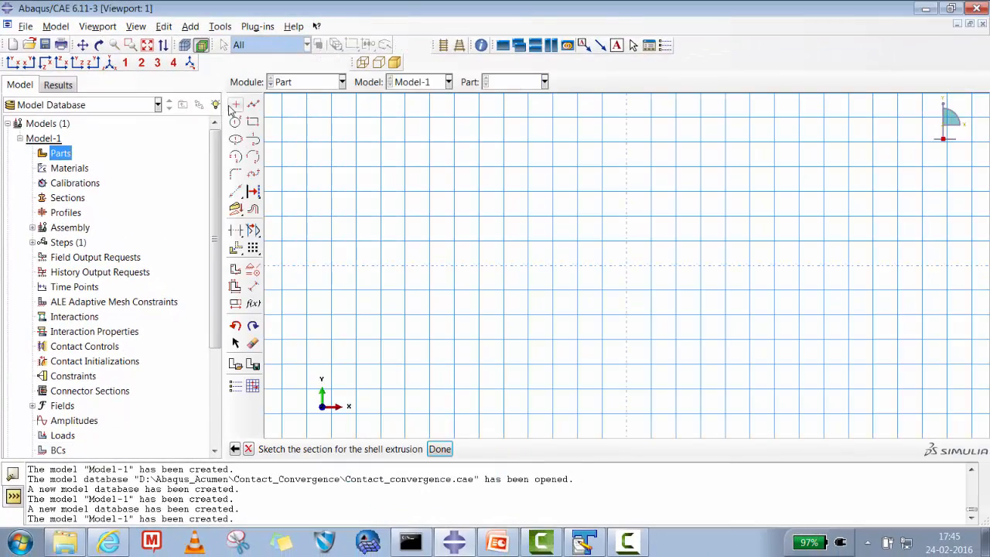
left_click(236, 104)
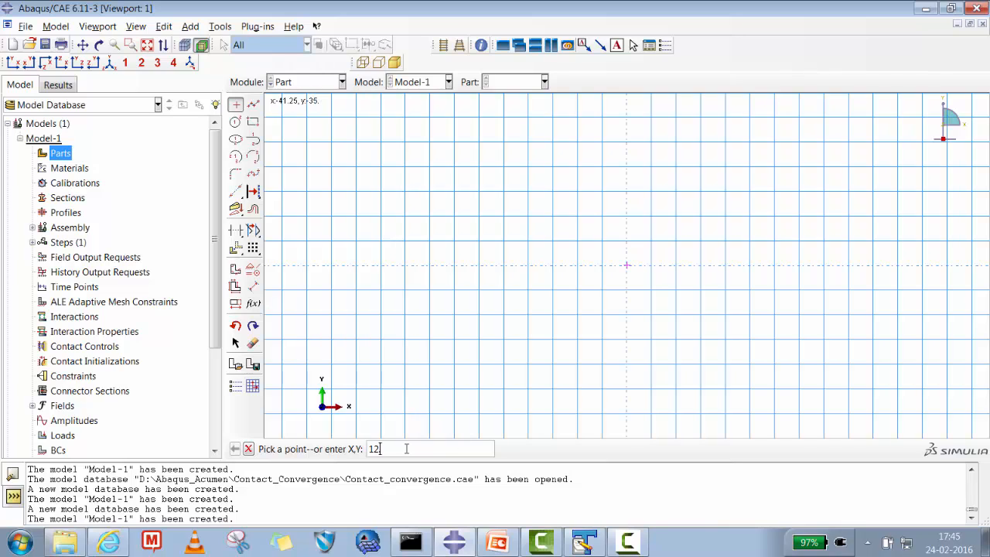
type("12.5,125")
key("Return")
type("-12.5,-12.5")
key("Return")
- Draw a rectangle with opposite corners on the points at (-12.5, -12.5) and (12.5, 12.5)
left_click(253, 122)
left_click(565, 326)
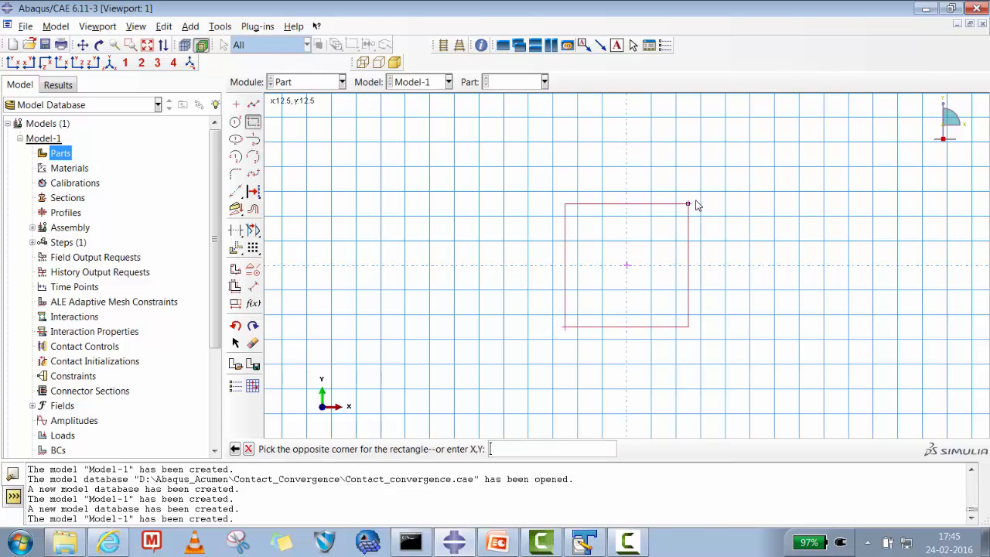
left_click(686, 205)
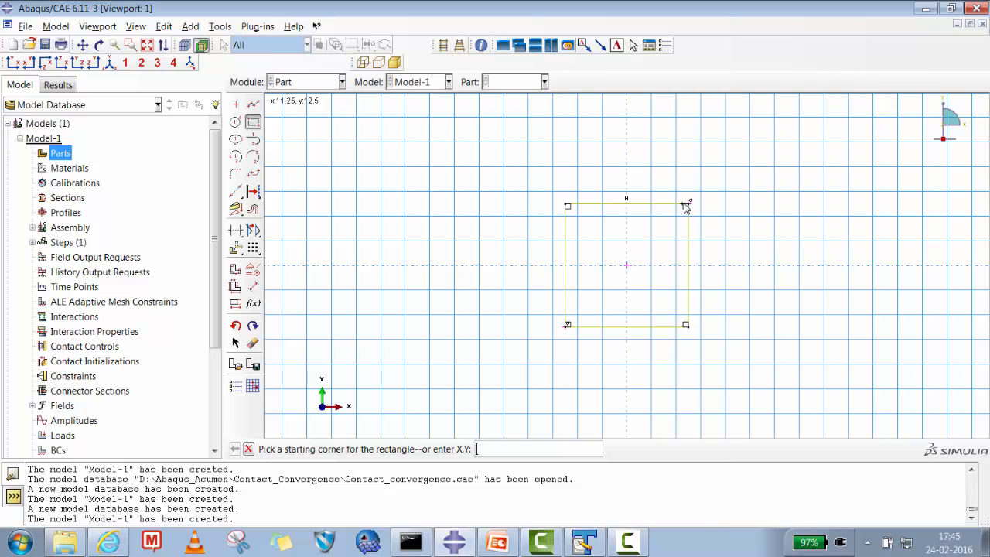
- Dimension the rectangle's lower edge as 25, placing the dimension below it
left_click(253, 286)
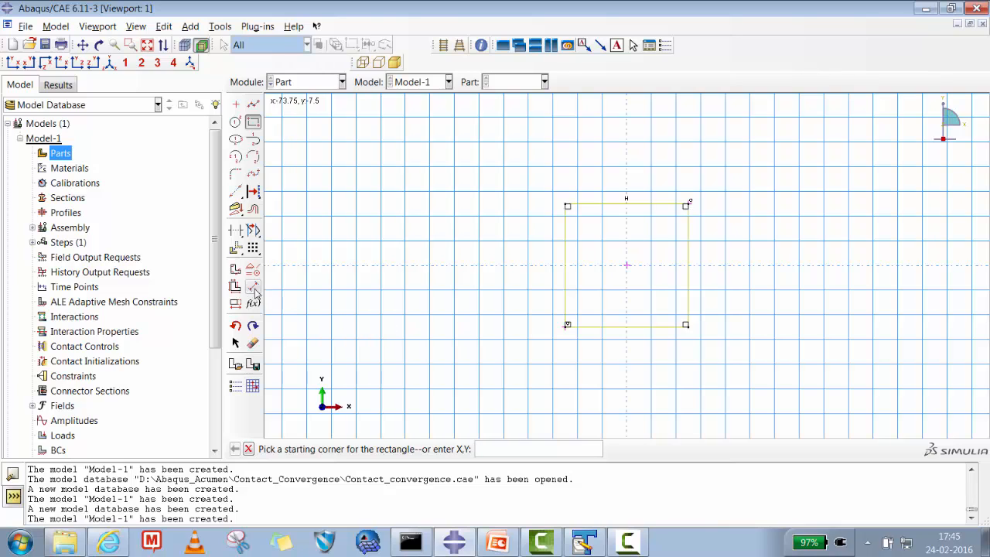
left_click(631, 338)
left_click(630, 364)
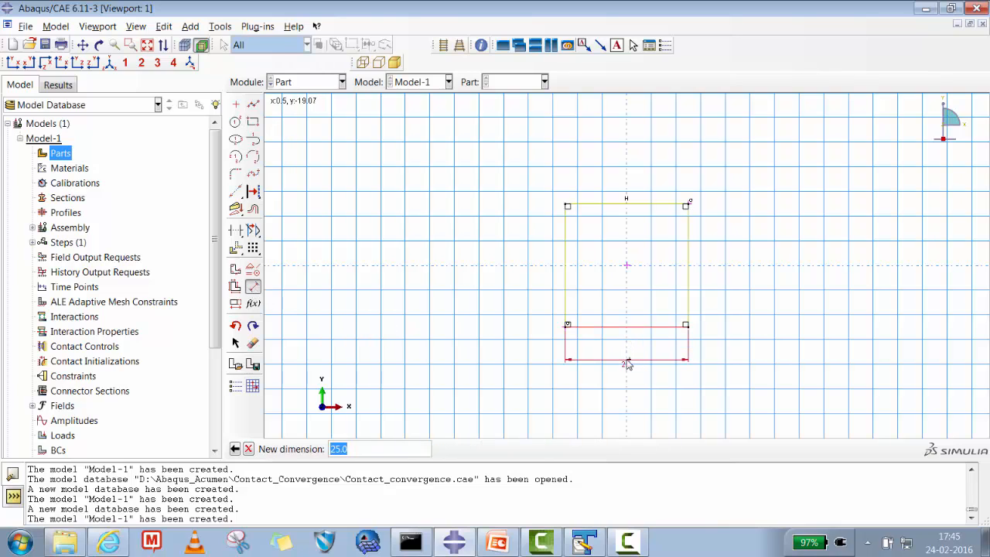
key("Return")
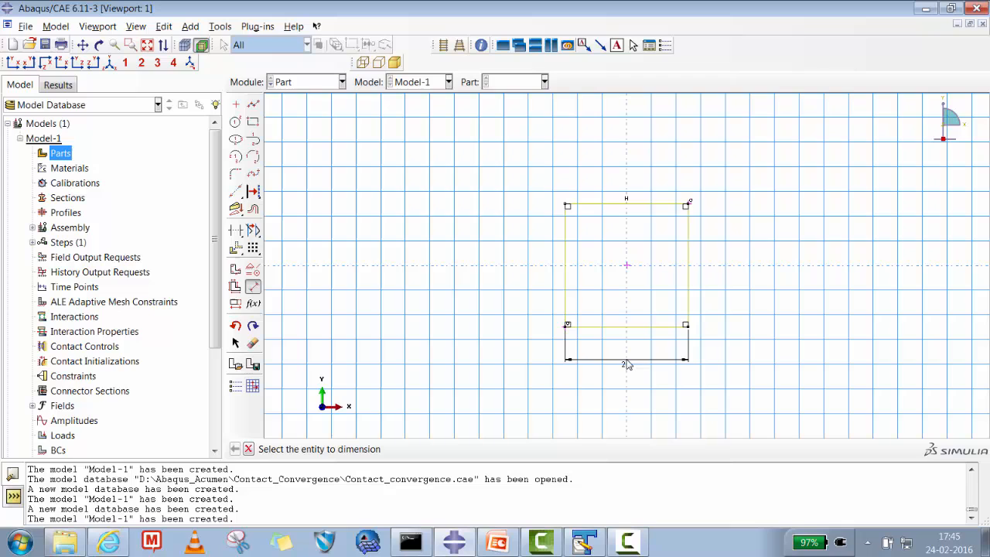
left_click(248, 449)
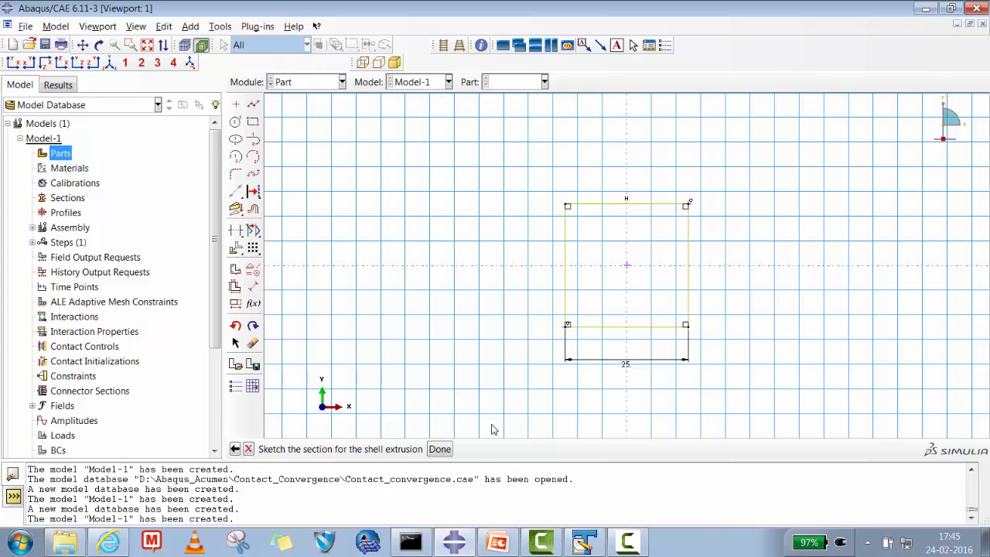
- Finish the section sketch, extrude it to a depth of 250, and expand the model's list of parts
left_click(440, 450)
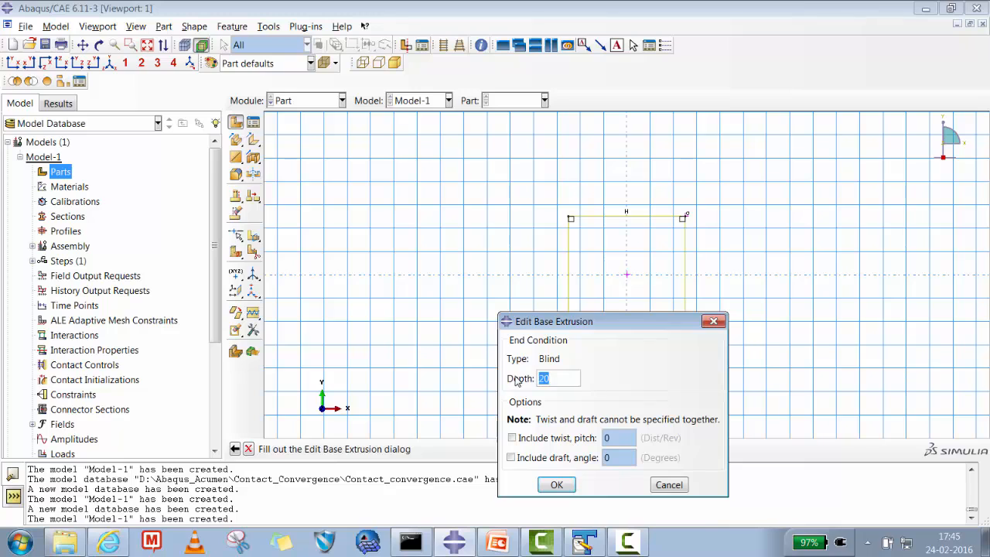
type("250")
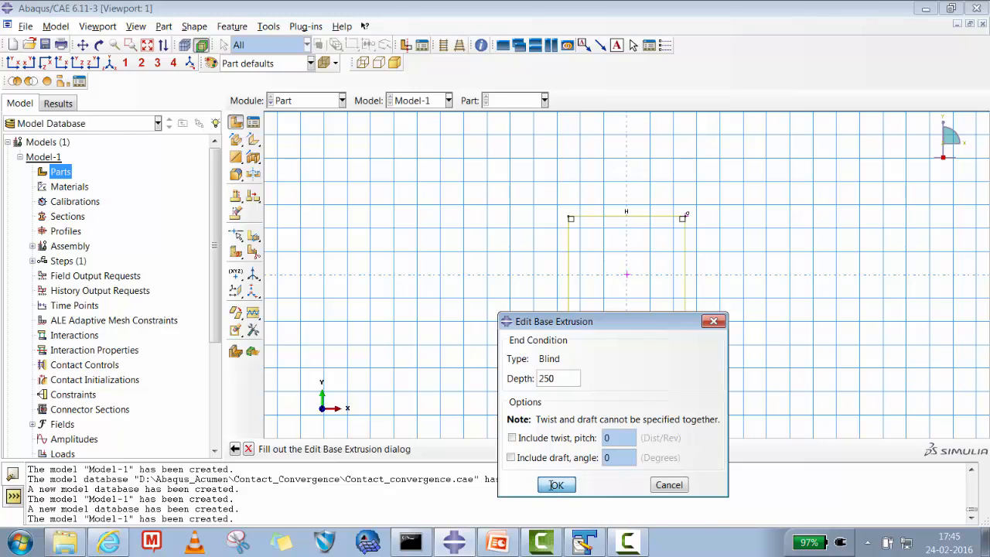
left_click(557, 484)
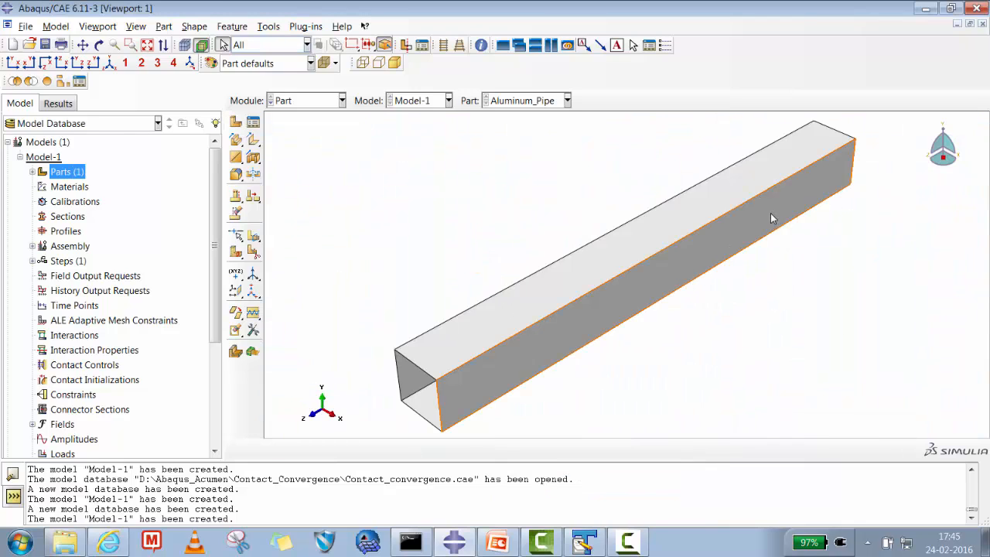
left_click(31, 171)
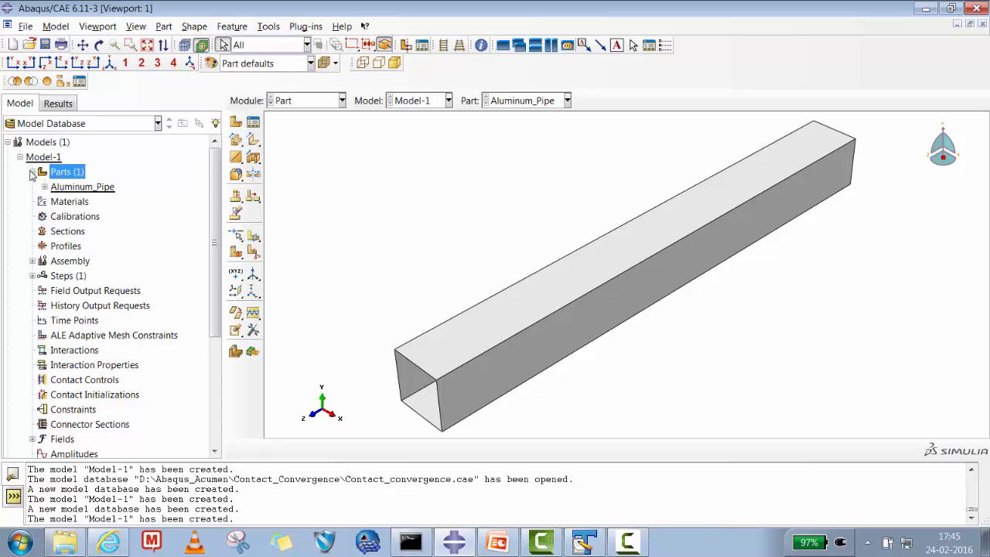
- Create a datum plane offset 100 from the XY principal plane of the pipe
left_click(236, 251)
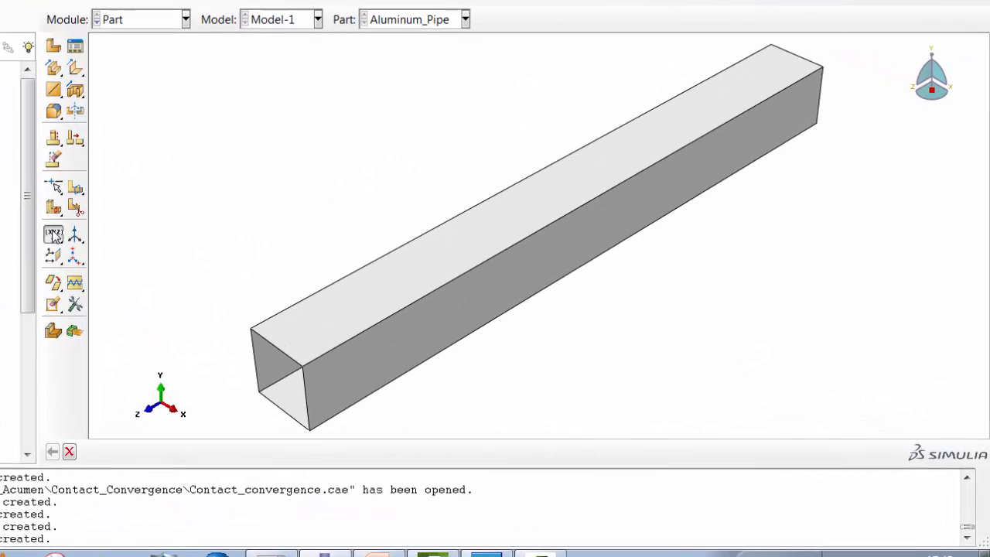
left_click(235, 268)
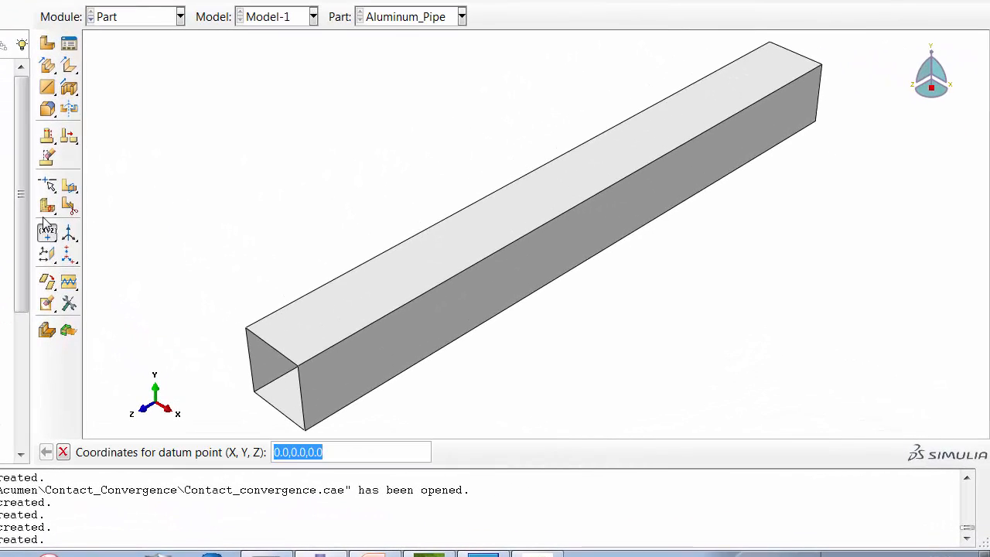
left_click(48, 254)
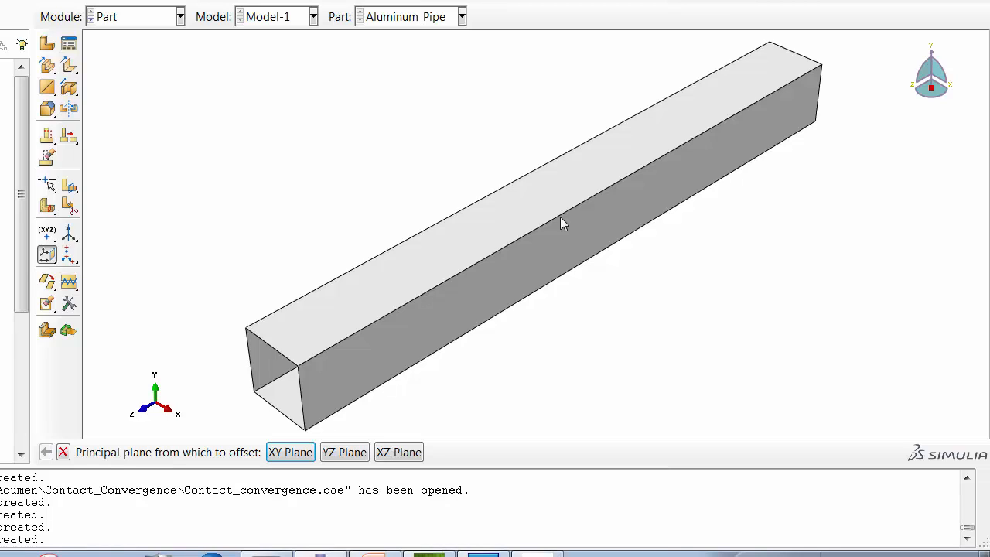
left_click(291, 452)
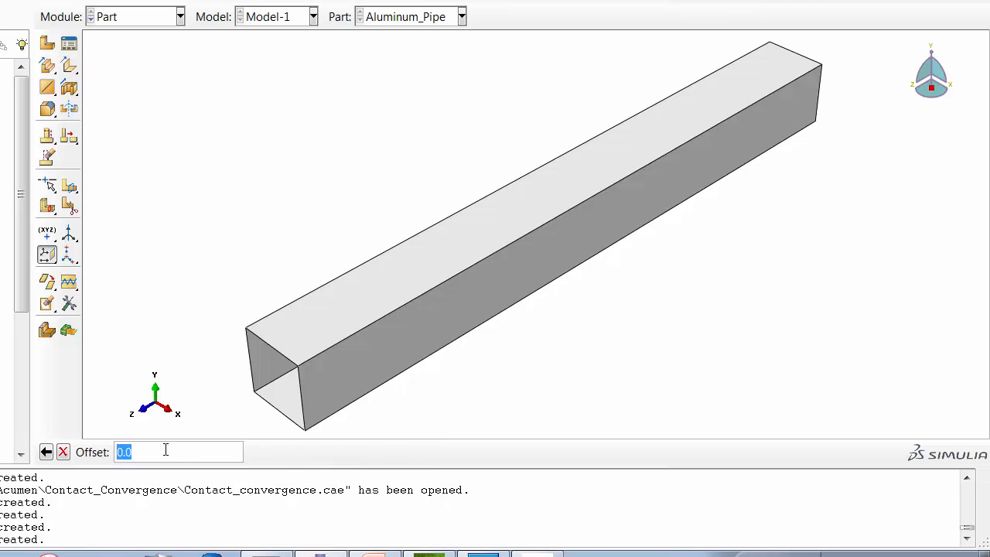
type("100")
key("Return")
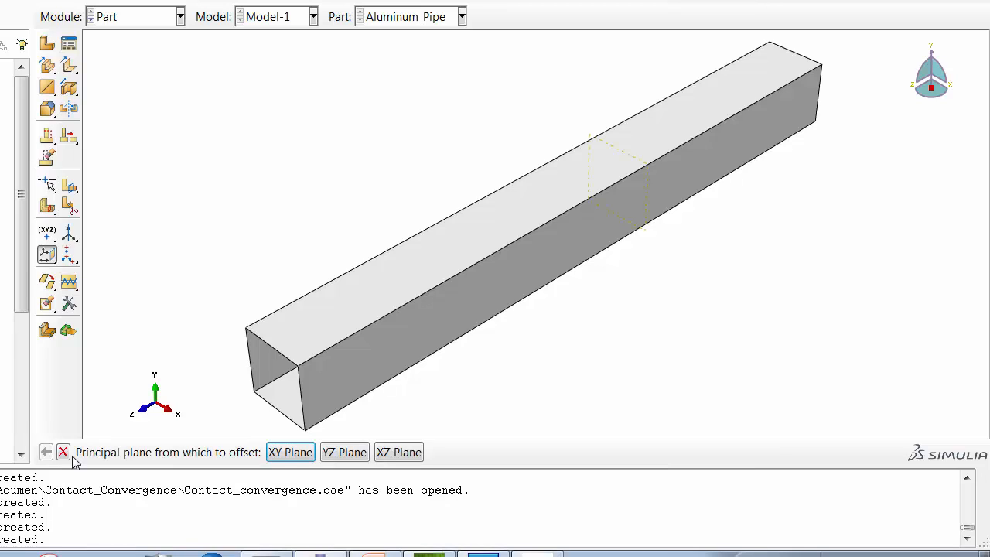
- Create a second datum plane offset 150 from the XY principal plane
left_click(287, 456)
type("15")
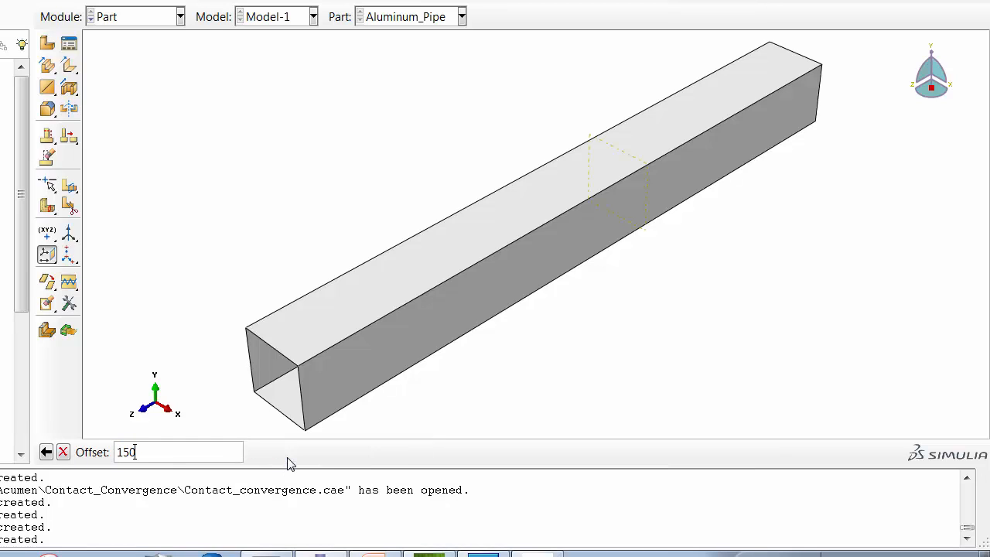
type("0")
key("Return")
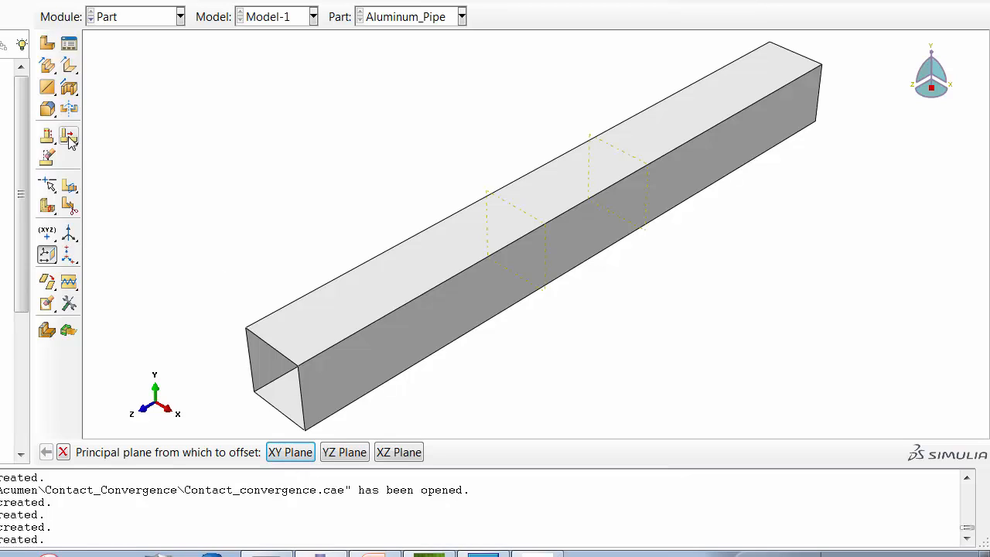
- Partition the pipe's top face using the datum plane at offset 150
left_click(69, 186)
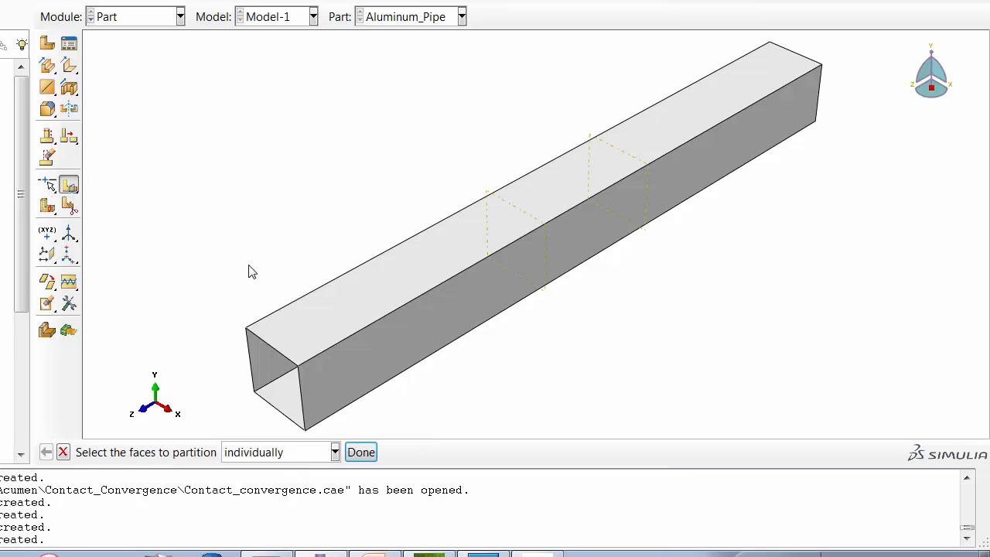
left_click(467, 250)
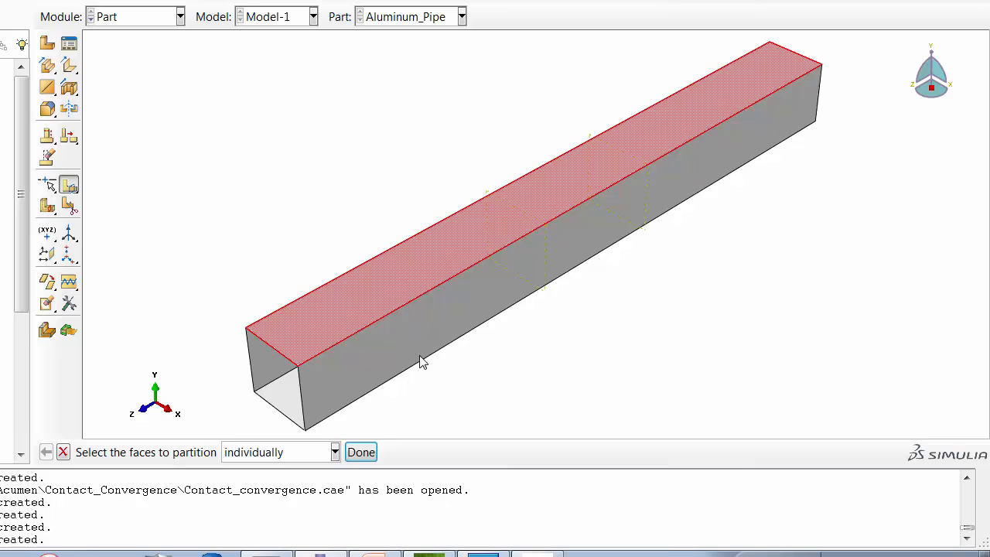
left_click(360, 452)
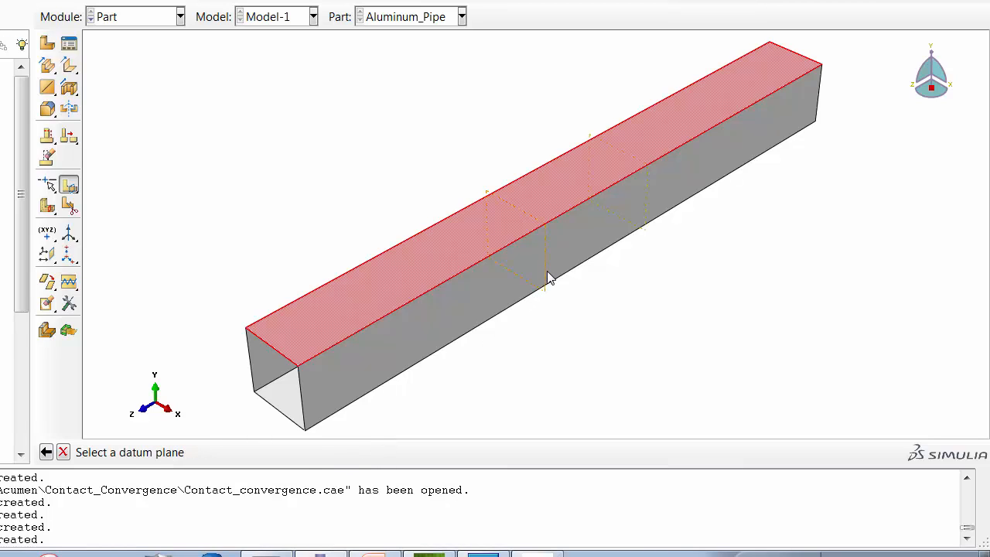
left_click(547, 277)
left_click(278, 452)
- Partition the far portion of the top face using the datum plane at offset 100
left_click(540, 193)
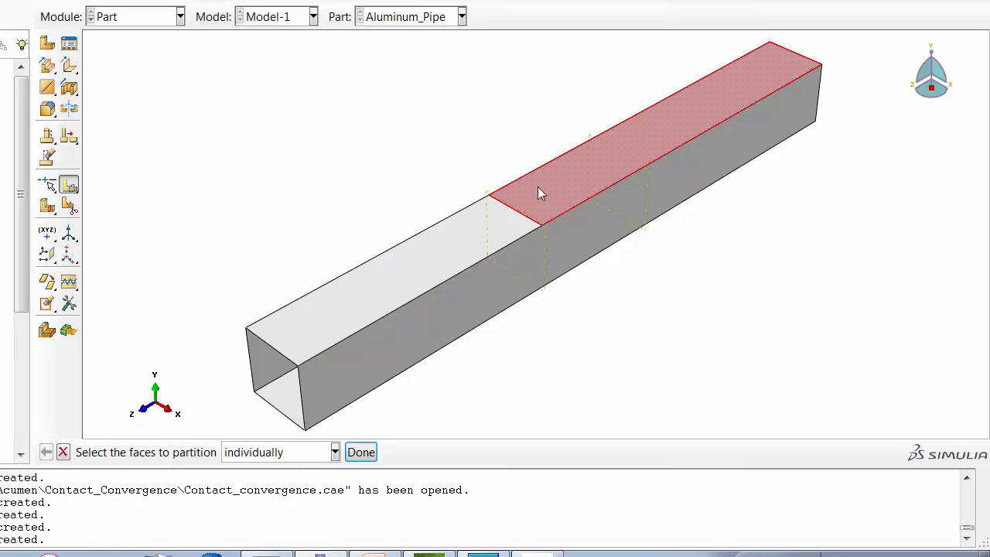
left_click(359, 453)
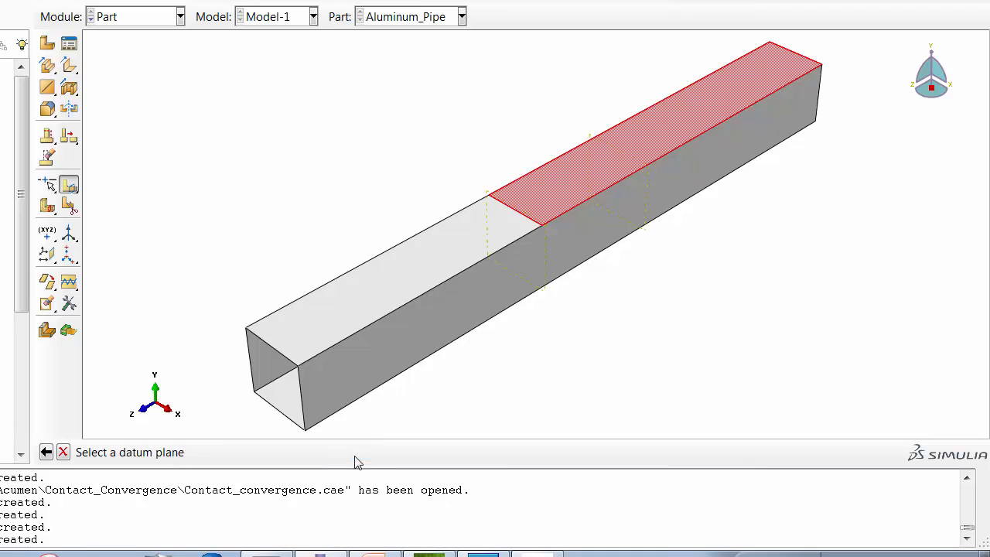
left_click(648, 217)
left_click(305, 453)
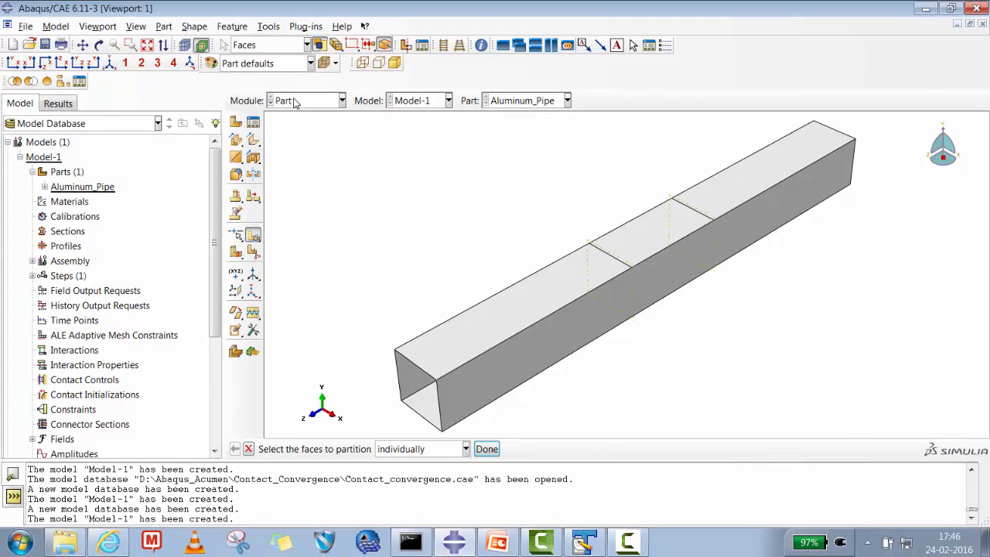
- Switch to the Property module and start a new material named Aluminum
left_click(294, 103)
left_click(297, 130)
left_click(253, 122)
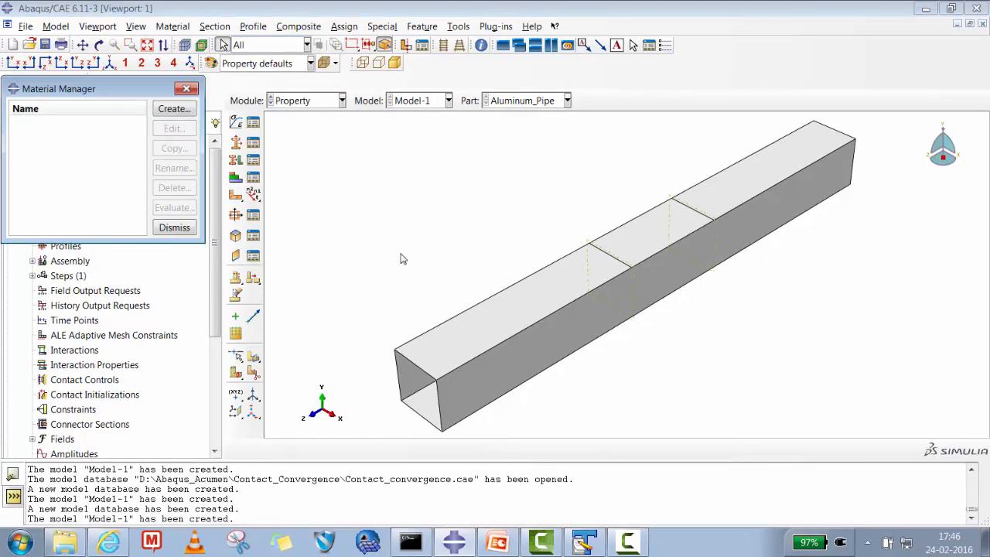
left_click(174, 109)
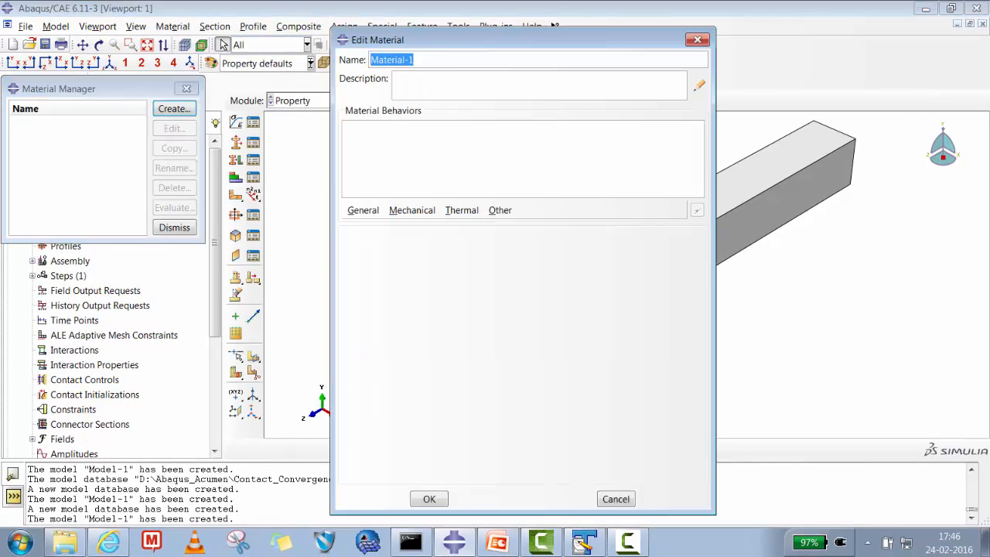
type("Aluminum")
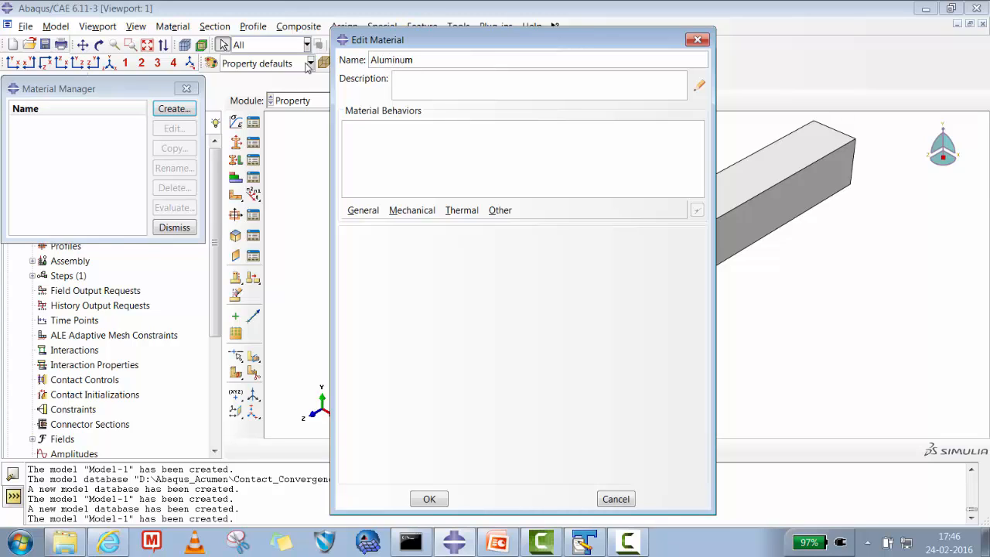
- Give Aluminum isotropic elastic behavior with Young's modulus 72e03 and Poisson's ratio 0.33, save it, and close the material manager
left_click(402, 210)
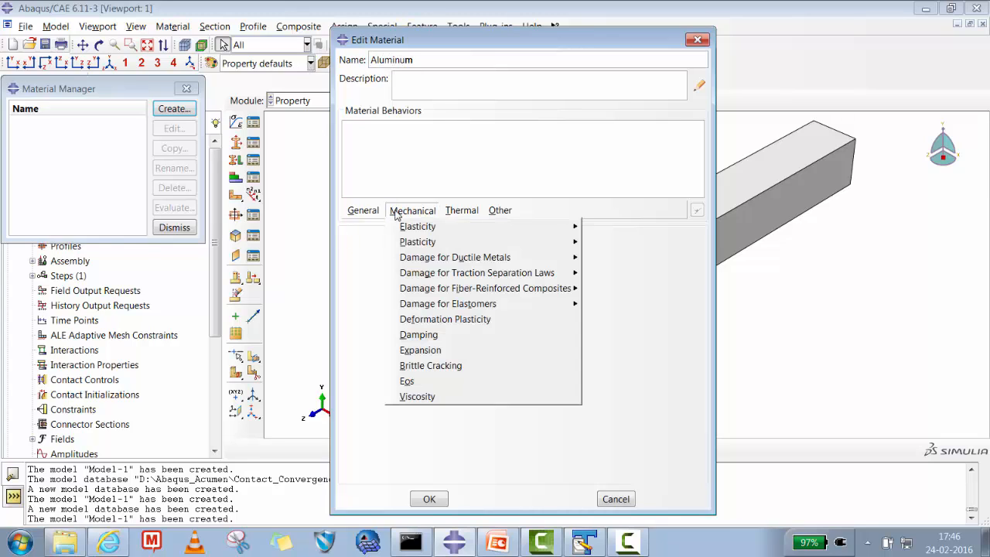
mouse_move(415, 233)
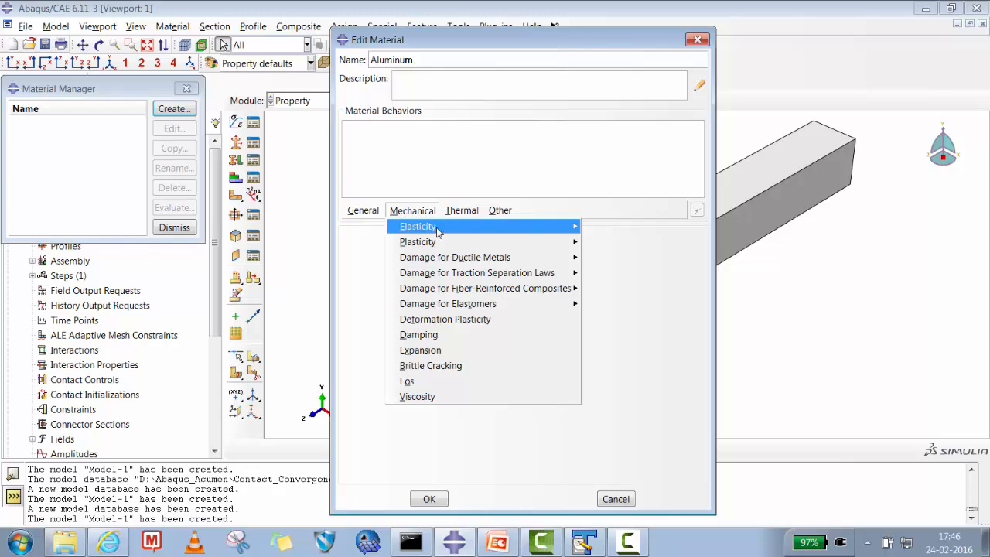
left_click(601, 229)
left_click(384, 409)
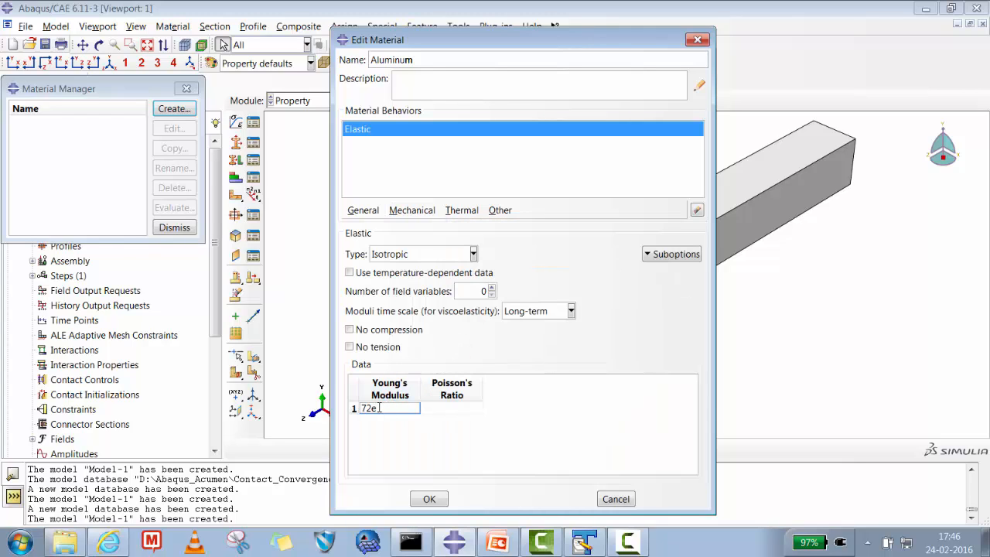
type("72e03")
key("Tab")
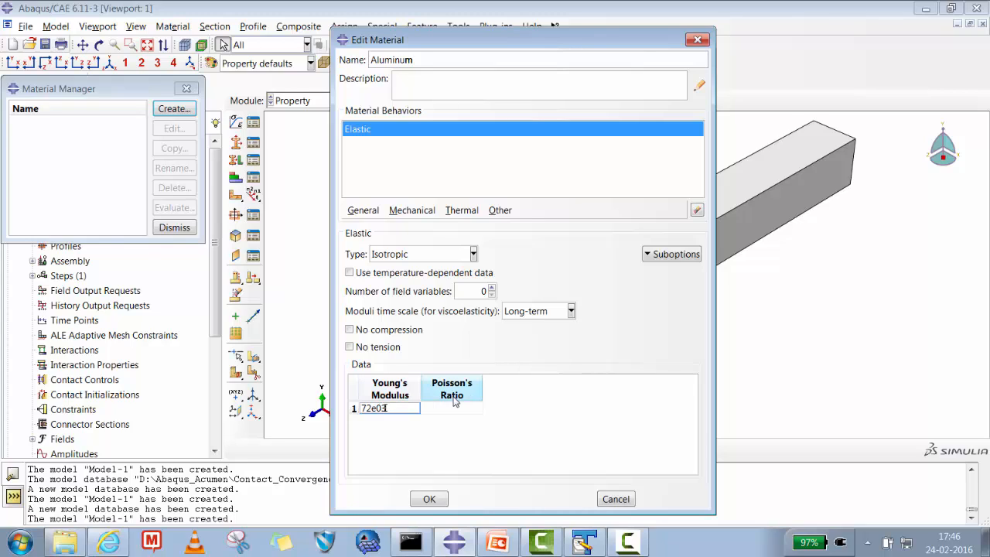
left_click(458, 412)
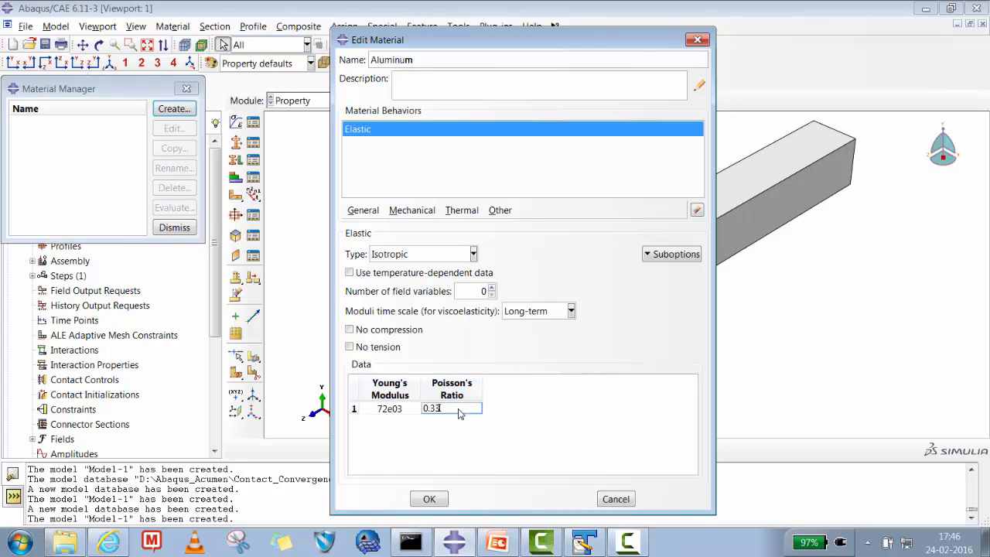
left_click(433, 498)
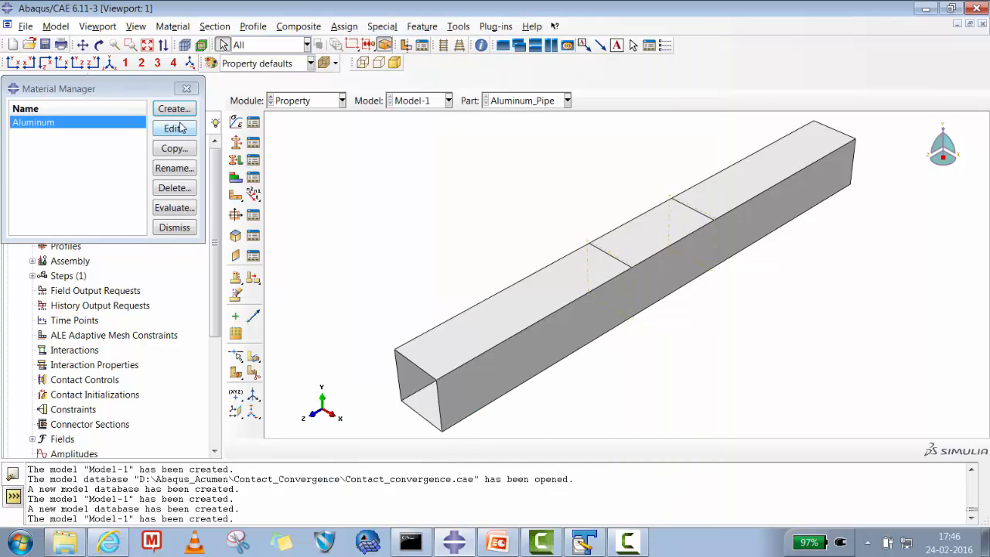
left_click(174, 227)
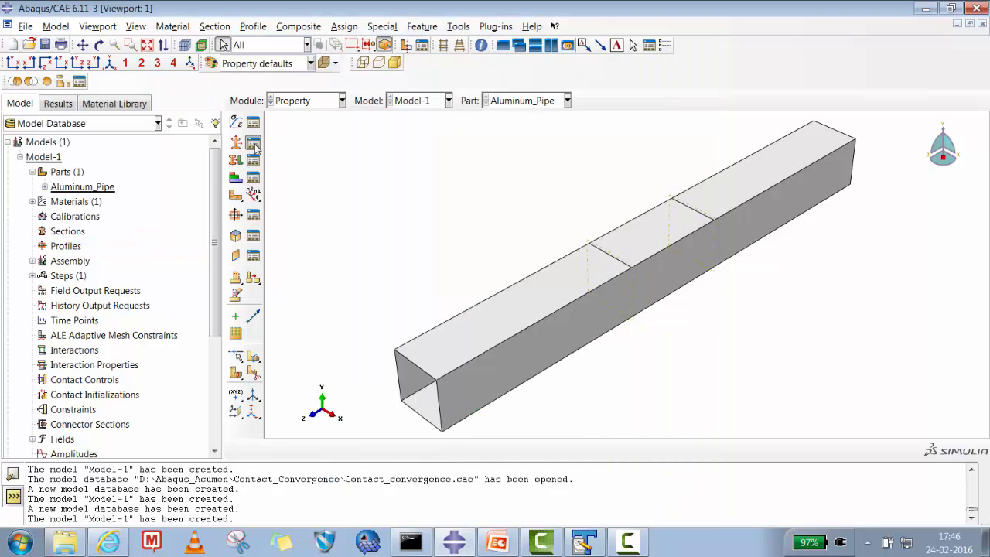
- Start a new homogeneous shell section named Thk_2_5
left_click(252, 143)
left_click(31, 276)
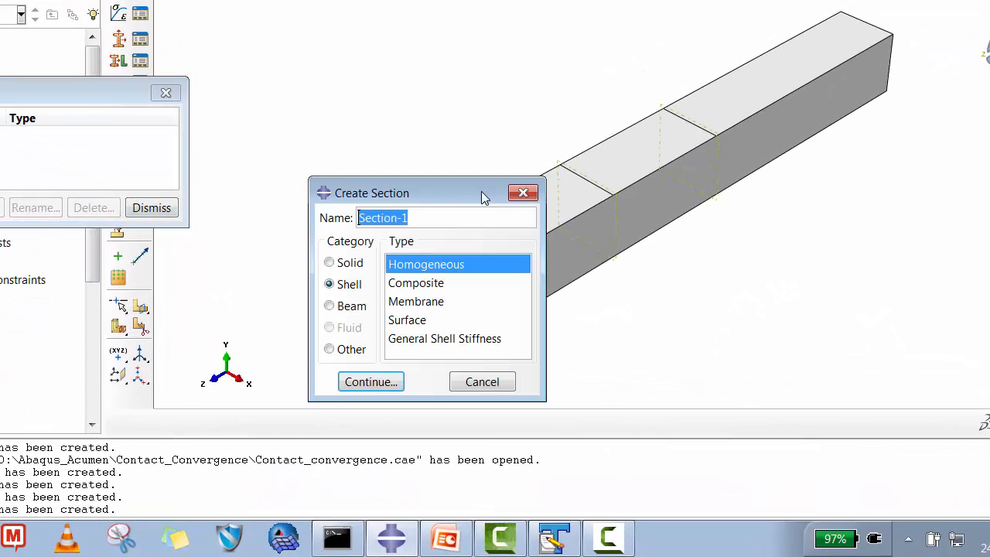
type("Thk")
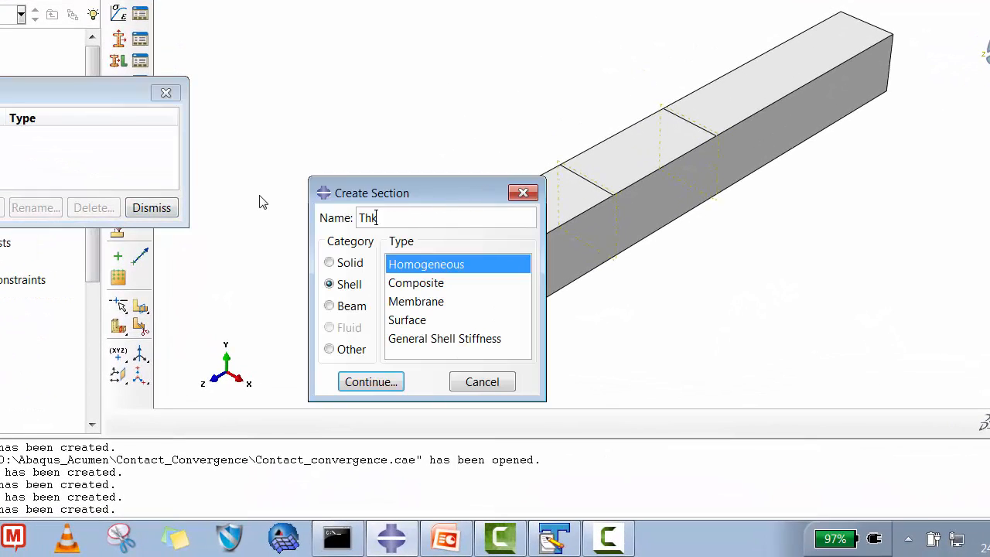
type("_2_5")
left_click(375, 382)
- Set the section's shell thickness to 2.5 with Aluminum as its material, save it, and close the section manager
left_click(490, 272)
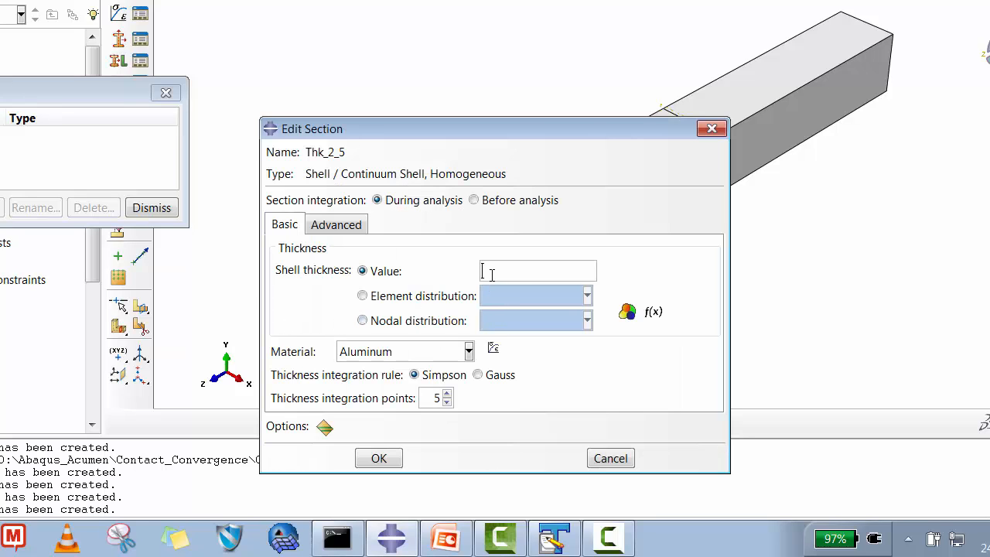
type("2.5")
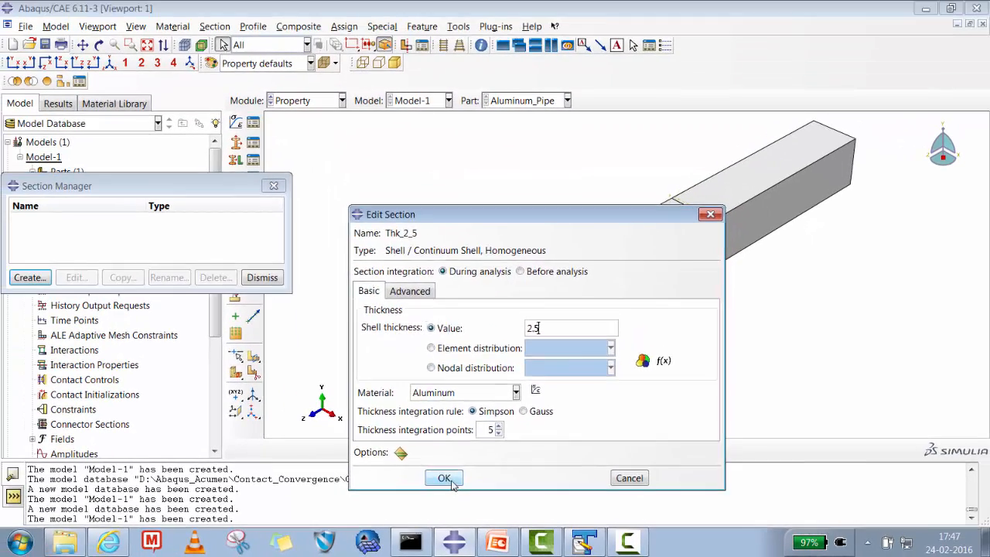
left_click(378, 458)
left_click(264, 280)
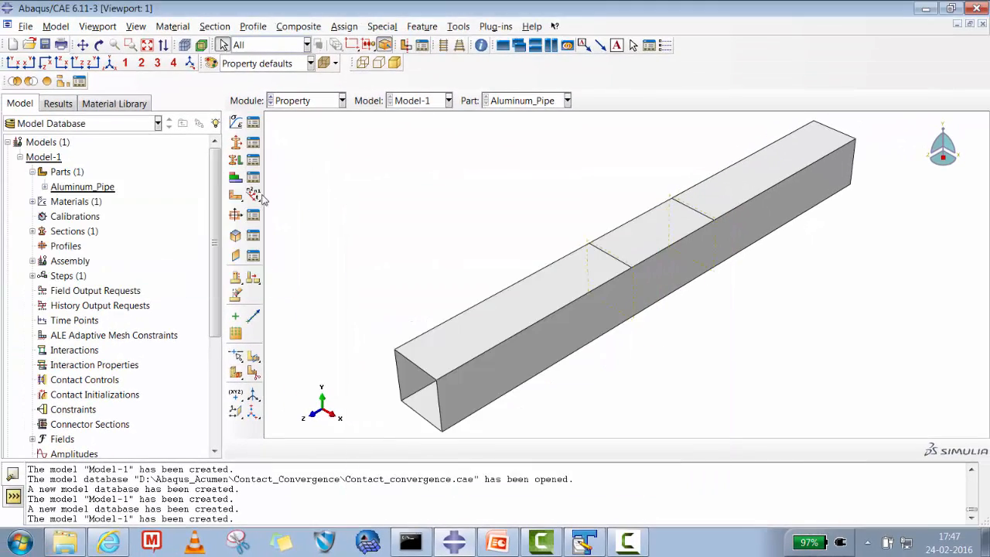
- Assign section Thk_2_5 to the whole pipe with the middle surface as shell offset, and close the assignment manager
left_click(253, 159)
left_click(44, 159)
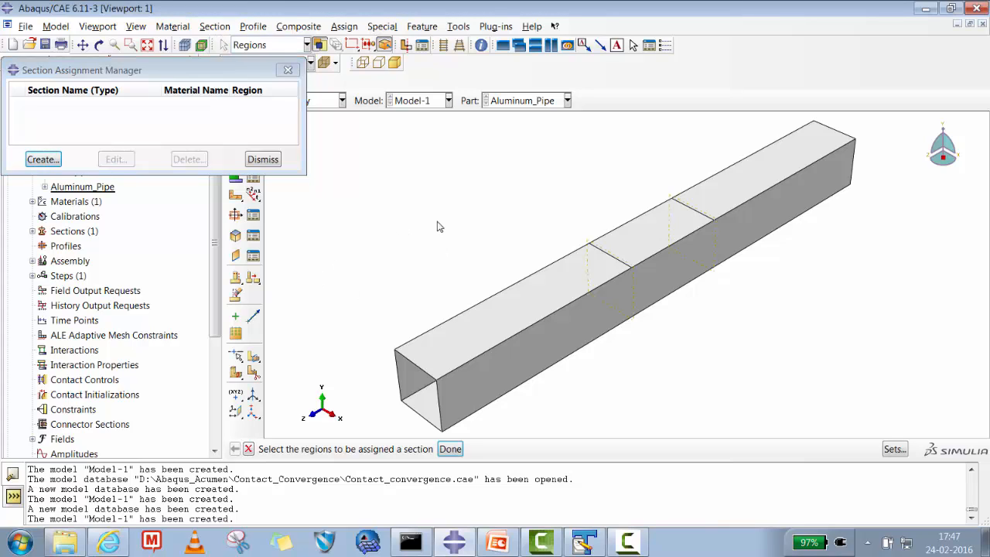
left_click_drag(360, 130, 875, 406)
left_click(450, 449)
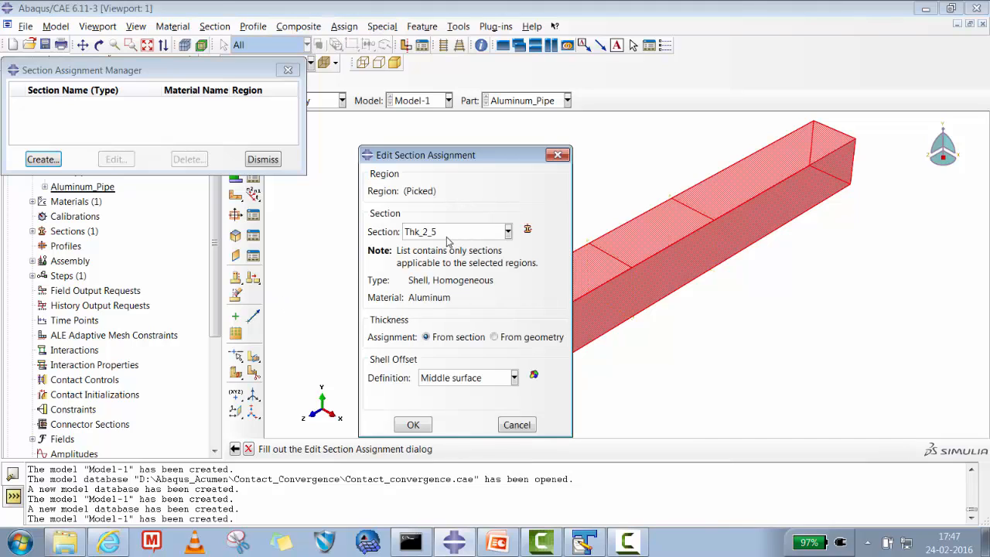
left_click(414, 426)
left_click(263, 160)
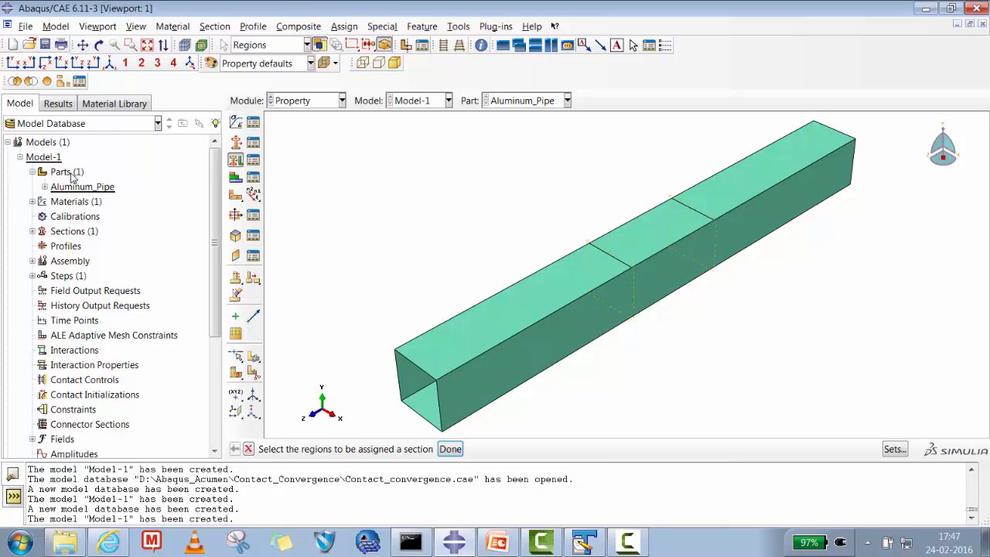
- Start a new 3D discrete rigid part named Applicator with an extruded shell base feature and approximate size 200
left_click(69, 173)
right_click(68, 173)
left_click(117, 199)
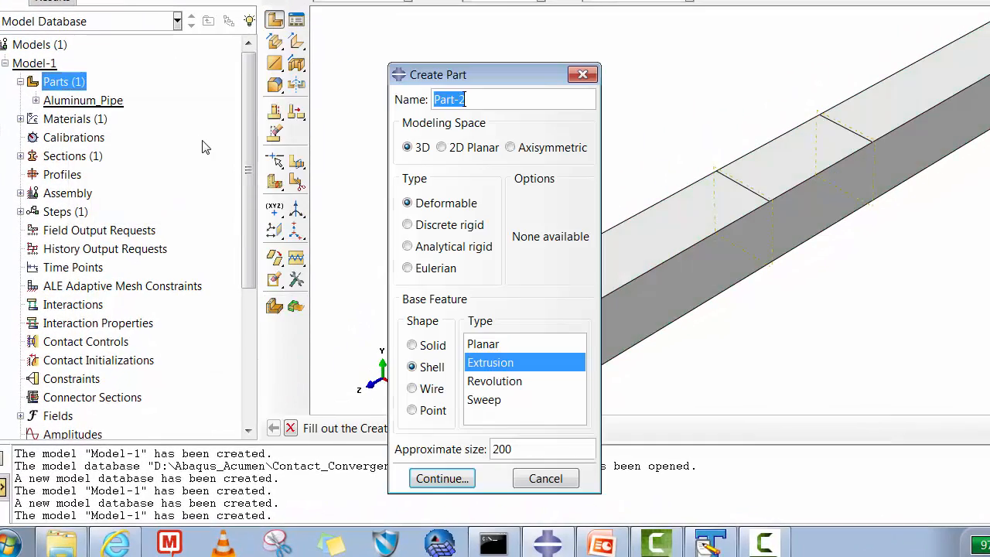
type("Applicator")
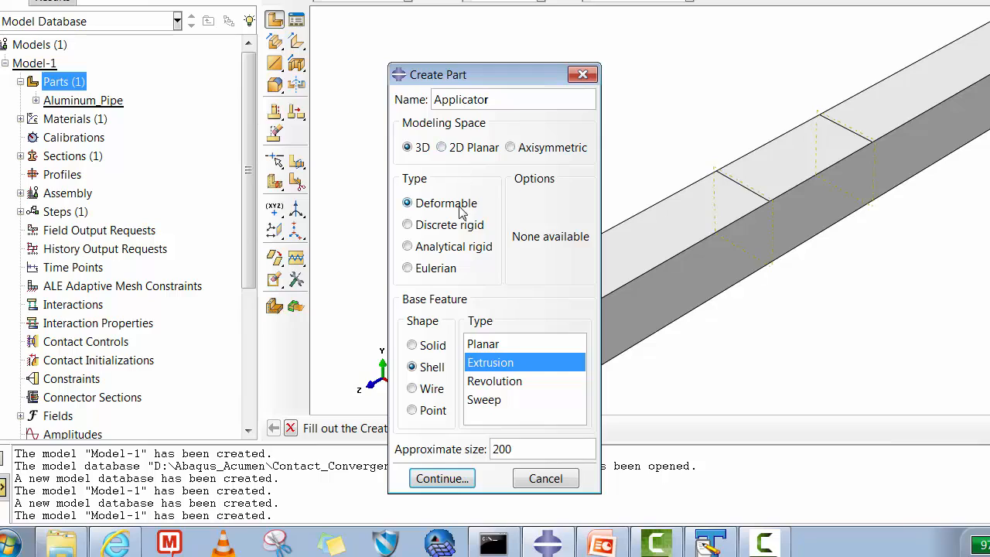
left_click(453, 229)
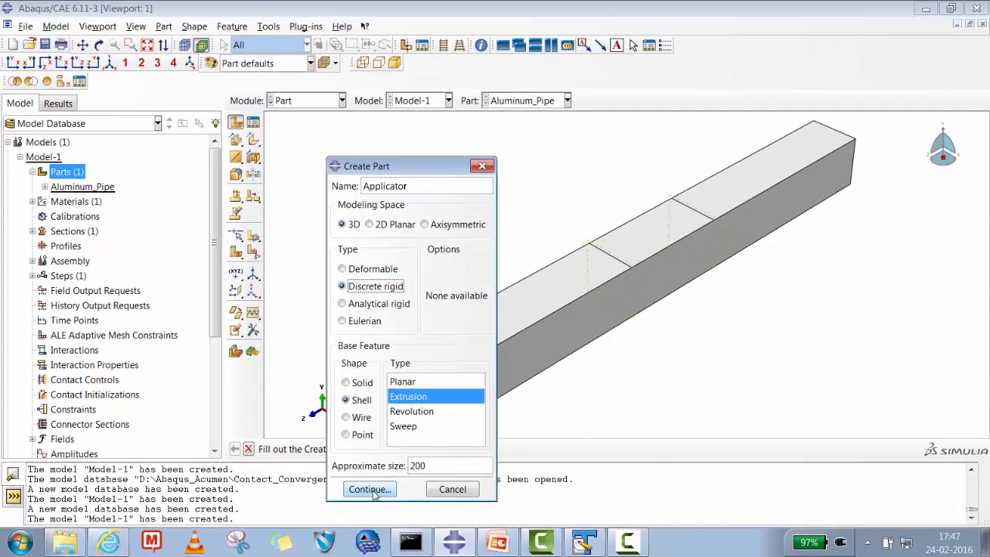
left_click(372, 489)
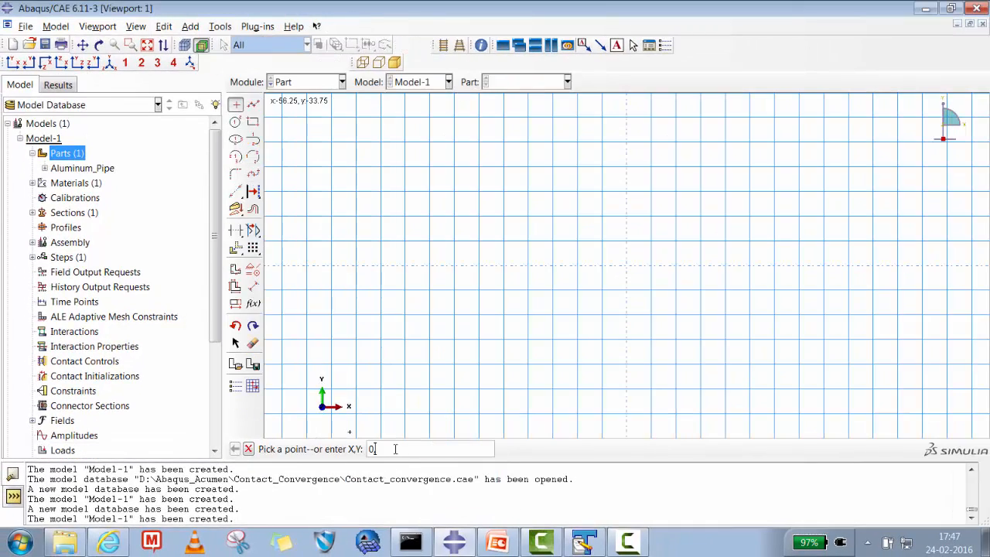
- Place isolated sketch points at the origin and at 12.5,0
key("BackSpace")
type("12.5,0")
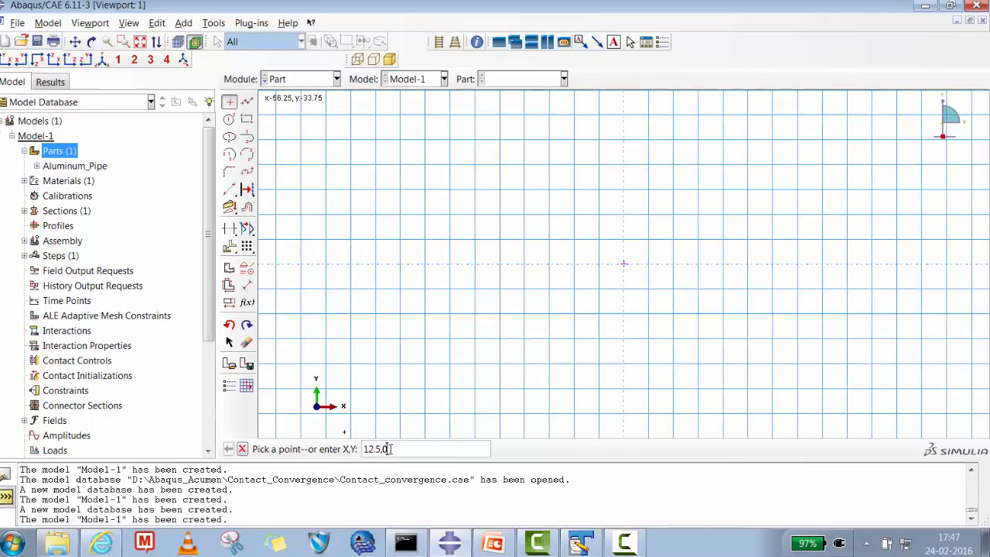
key("Return")
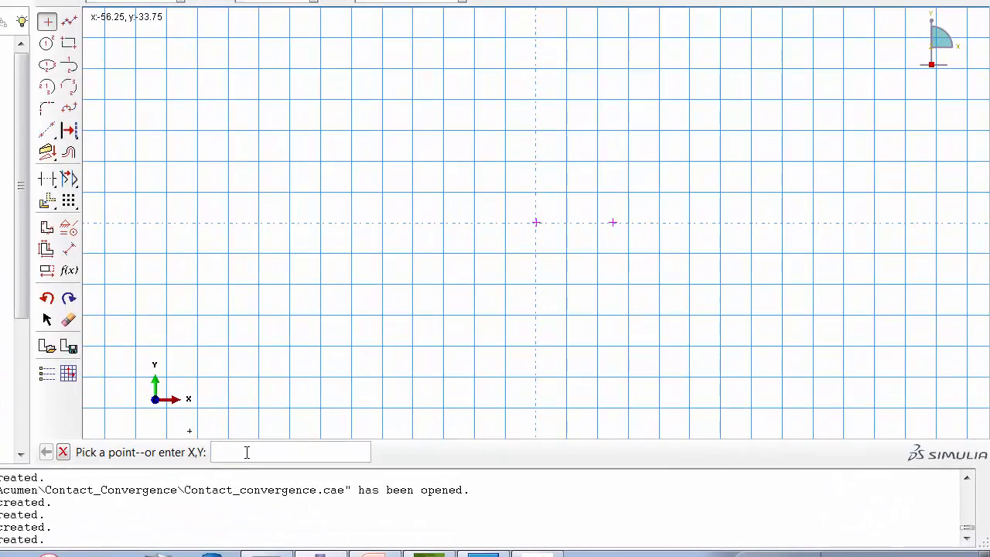
- Place another isolated sketch point at -12.5,0
type("-12.5.0")
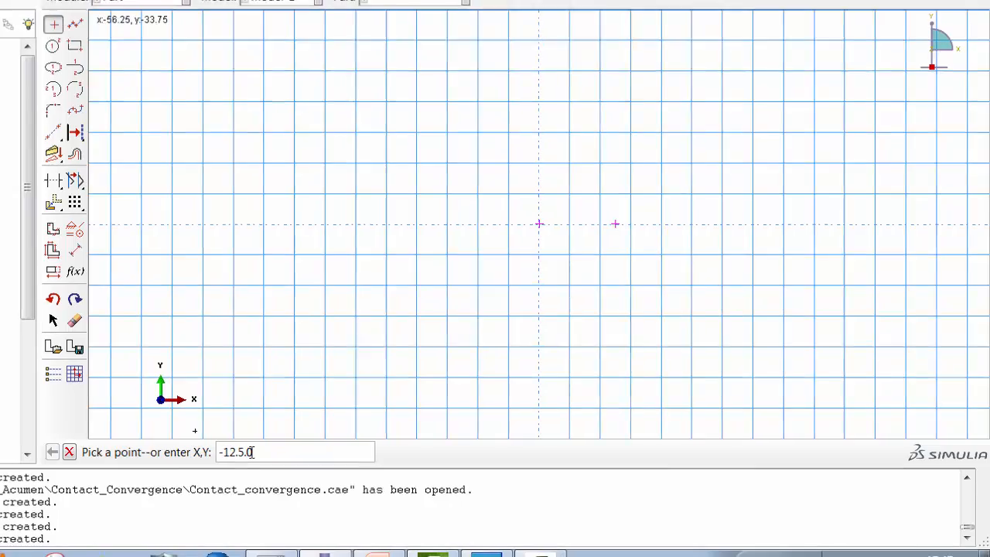
key("Return")
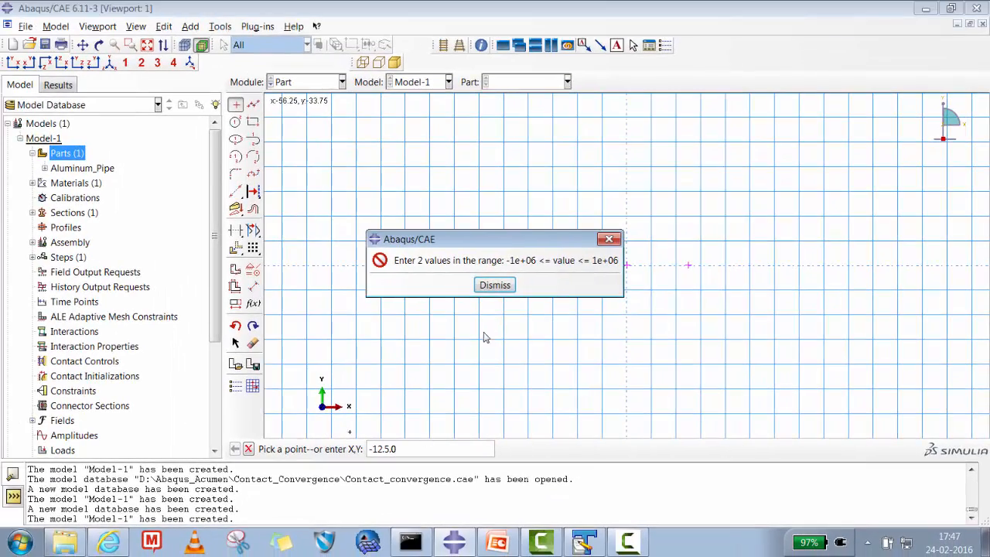
left_click(495, 284)
key("BackSpace")
key("BackSpace")
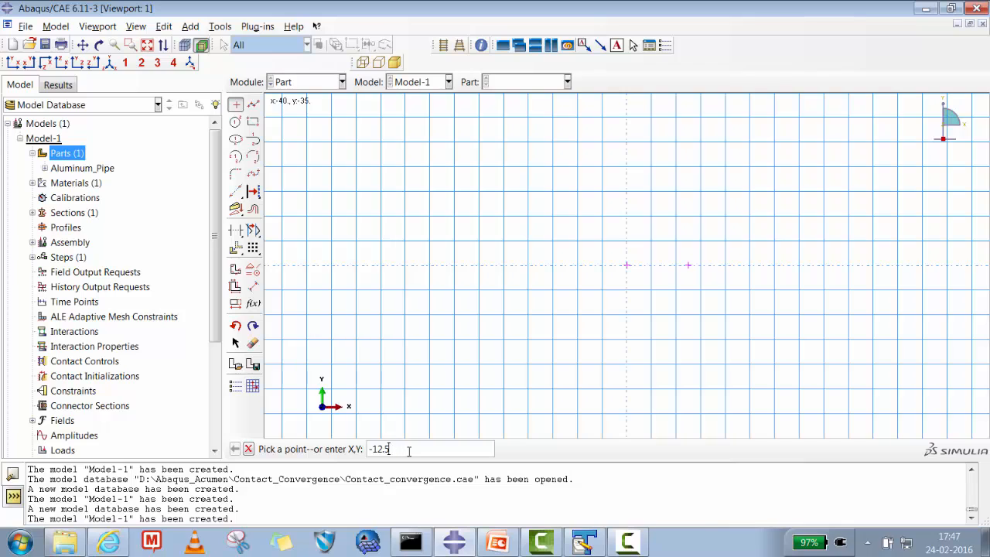
type(",0")
key("Return")
- Draw a horizontal line joining the two outer sketch points, through the origin
left_click(253, 104)
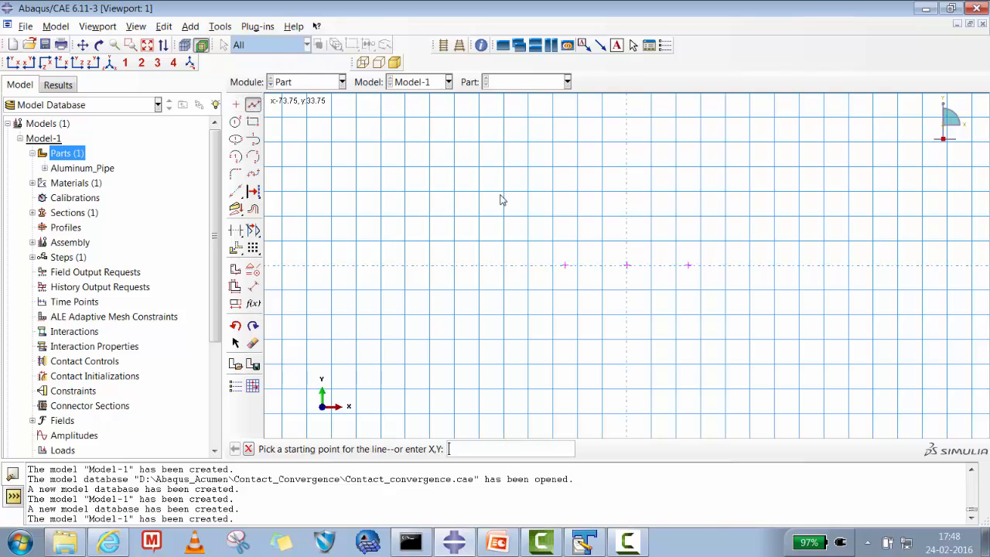
left_click(565, 266)
left_click(688, 265)
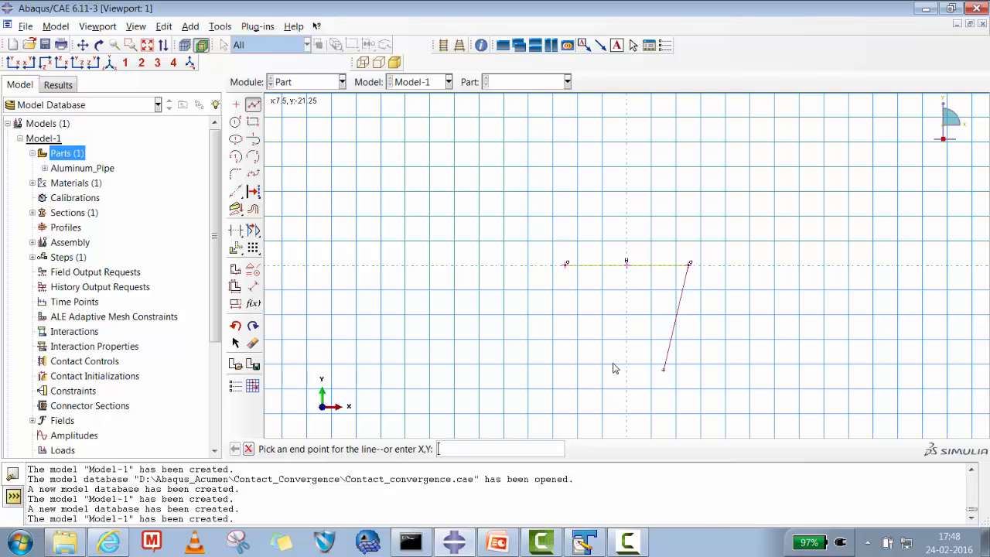
left_click(248, 449)
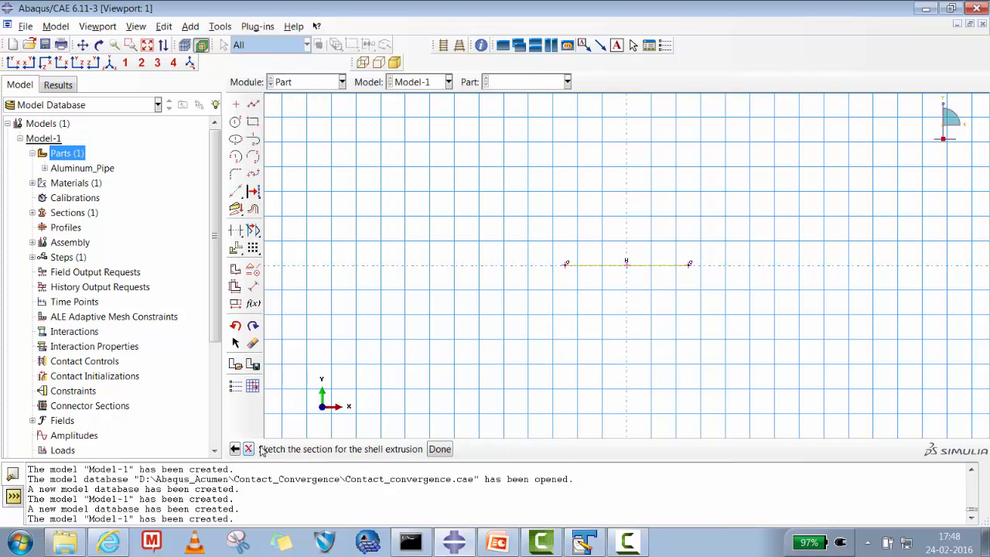
- Finish the sketch and extrude the line to a depth of 25
left_click(440, 449)
type("25")
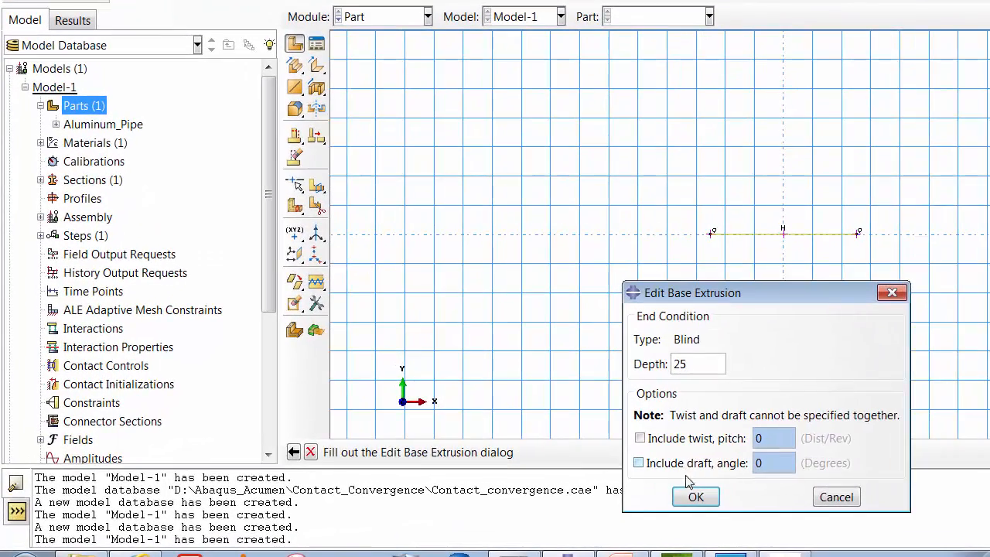
left_click(696, 496)
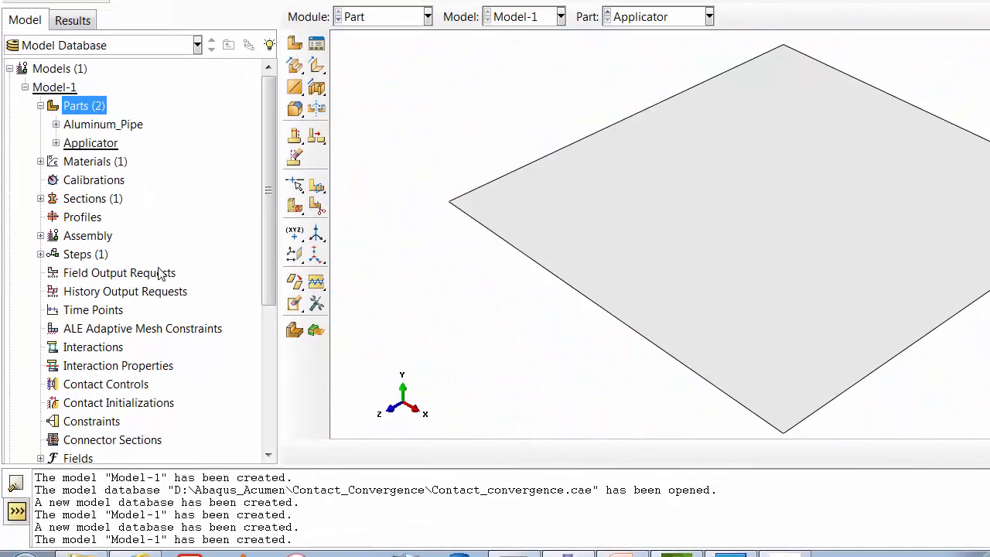
- Add dependent instances of both Aluminum_Pipe and Applicator to the assembly
left_click(40, 236)
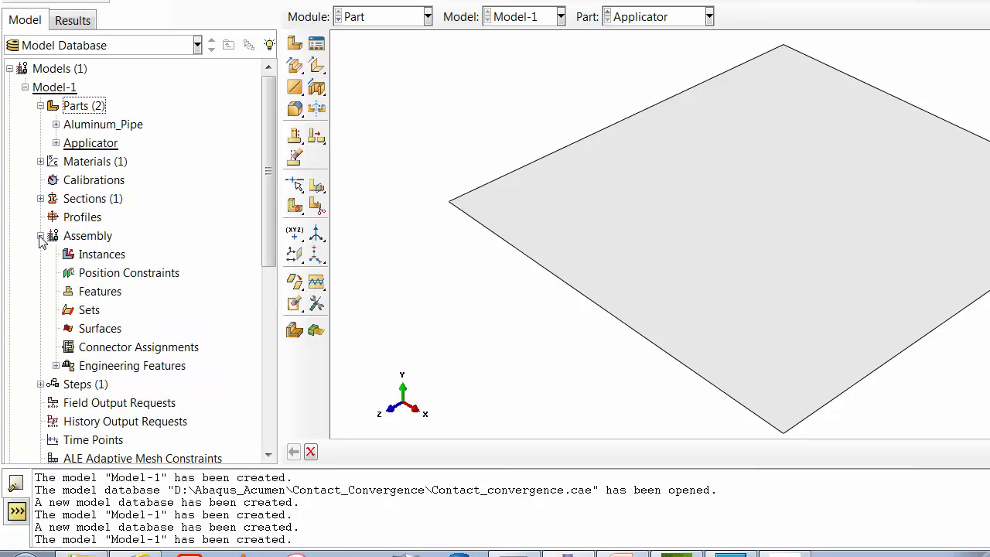
right_click(96, 256)
left_click(135, 284)
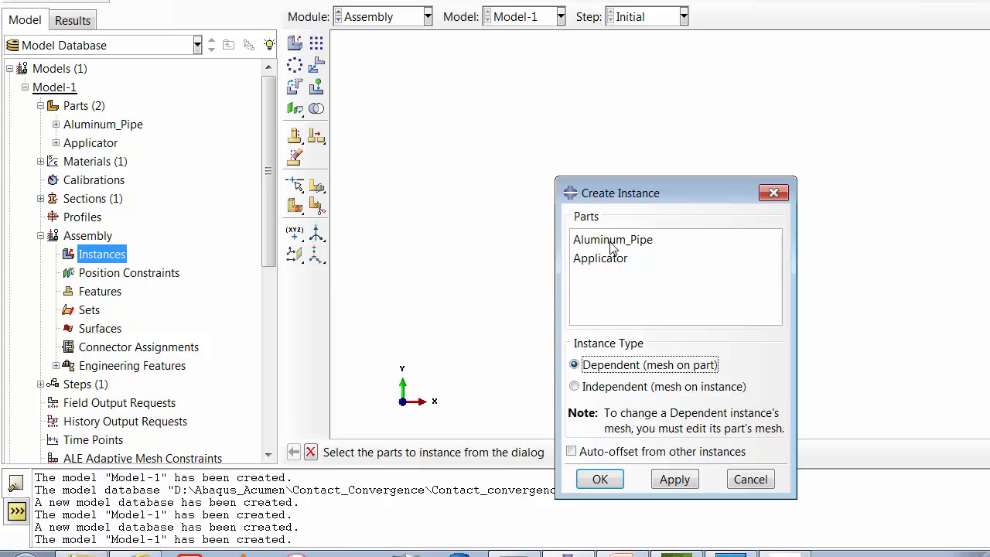
left_click_drag(611, 242, 607, 299)
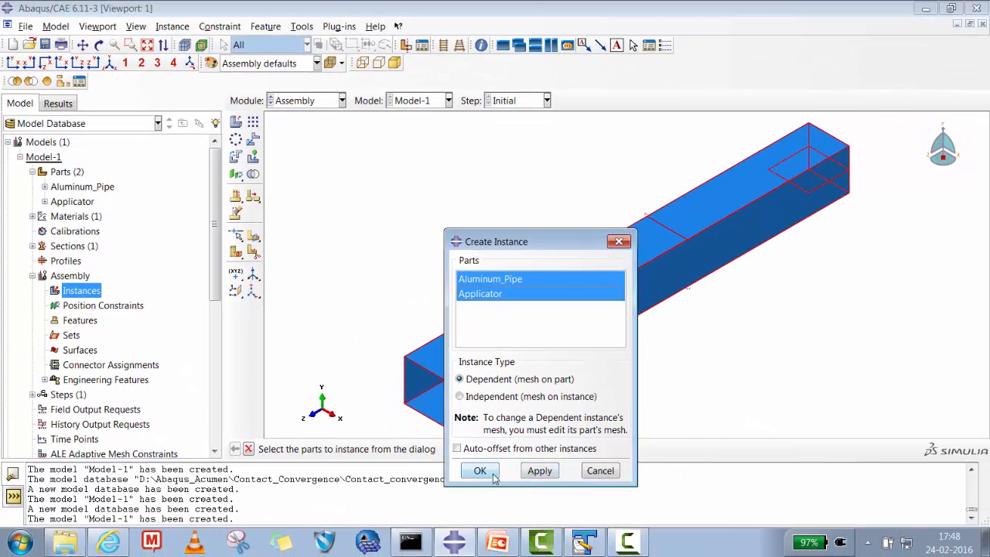
left_click(600, 480)
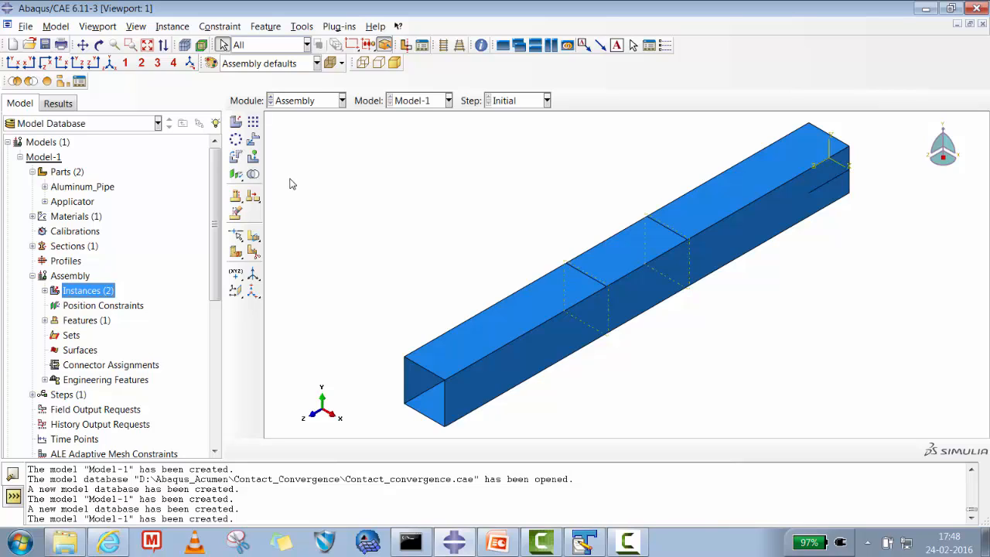
- Translate the Applicator instance up onto the pipe's top face, from its outer corner to the pipe's top corner at the far end
left_click(253, 139)
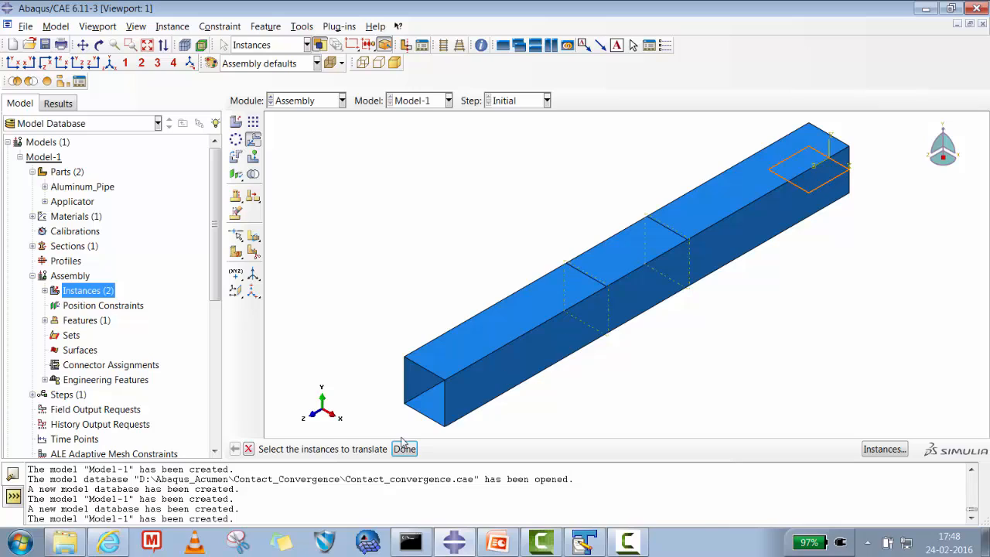
left_click(404, 449)
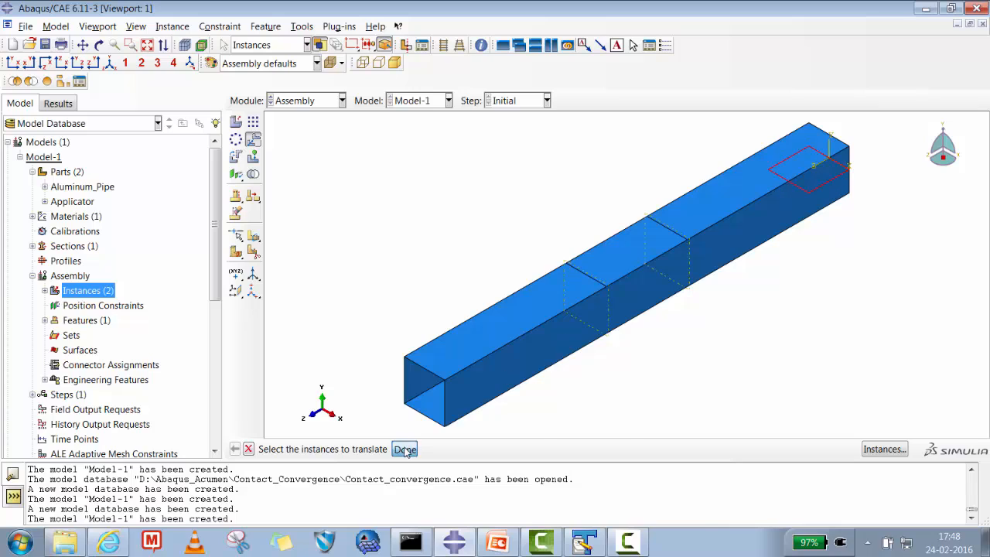
left_click(849, 168)
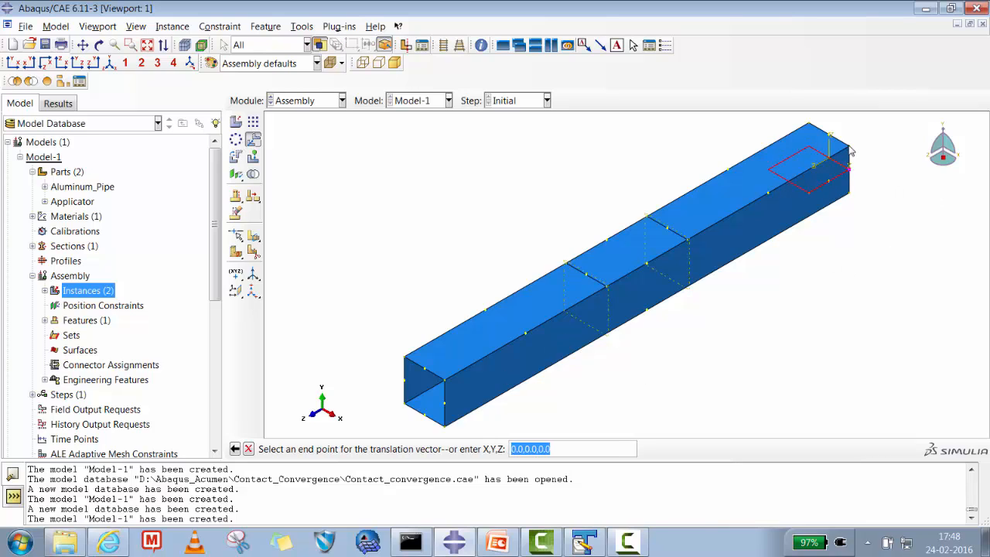
left_click(849, 147)
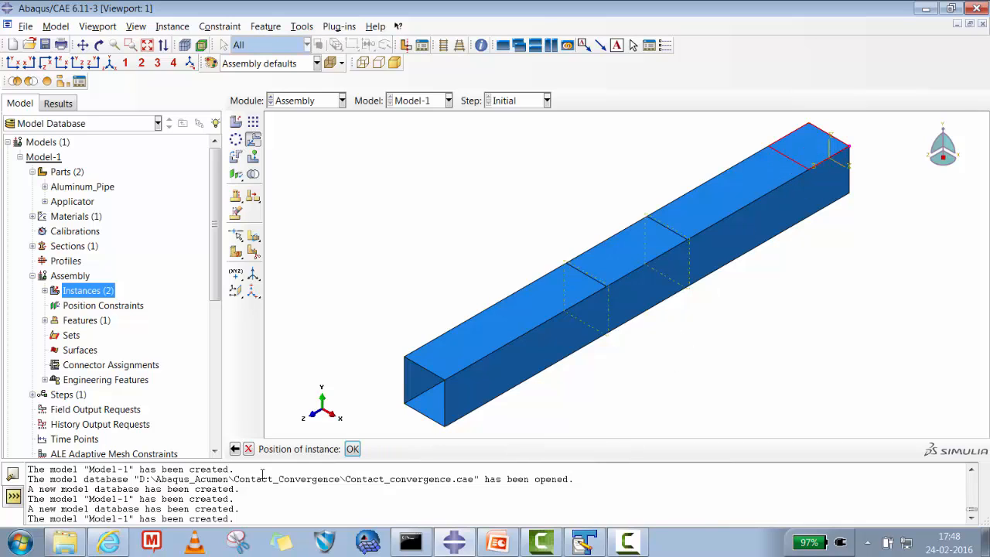
left_click(352, 449)
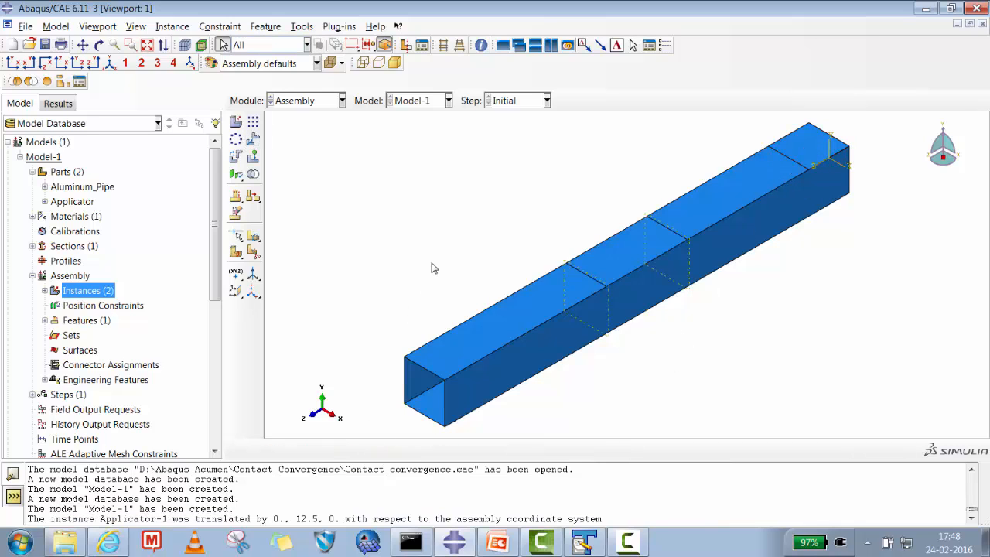
left_click(253, 139)
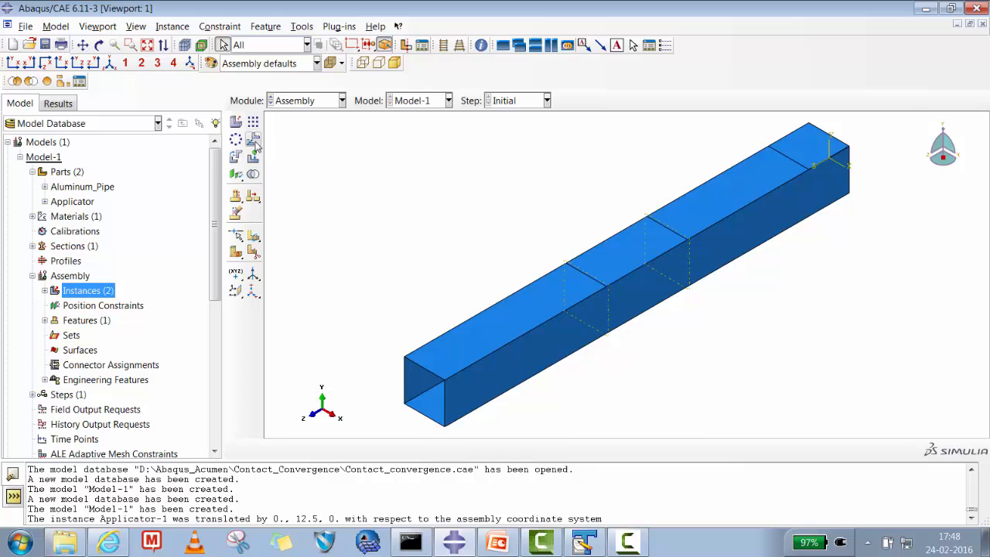
left_click(820, 159)
left_click(404, 449)
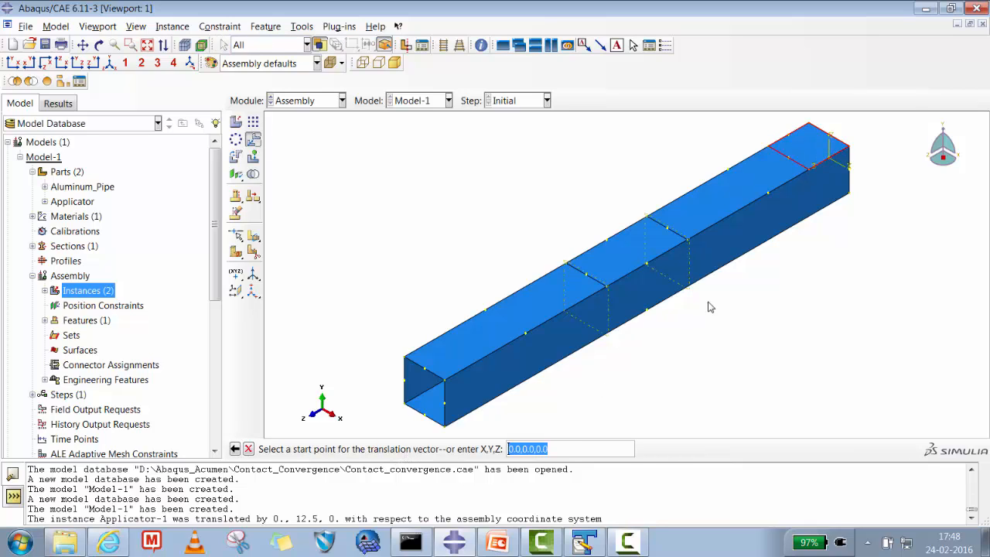
key("Return")
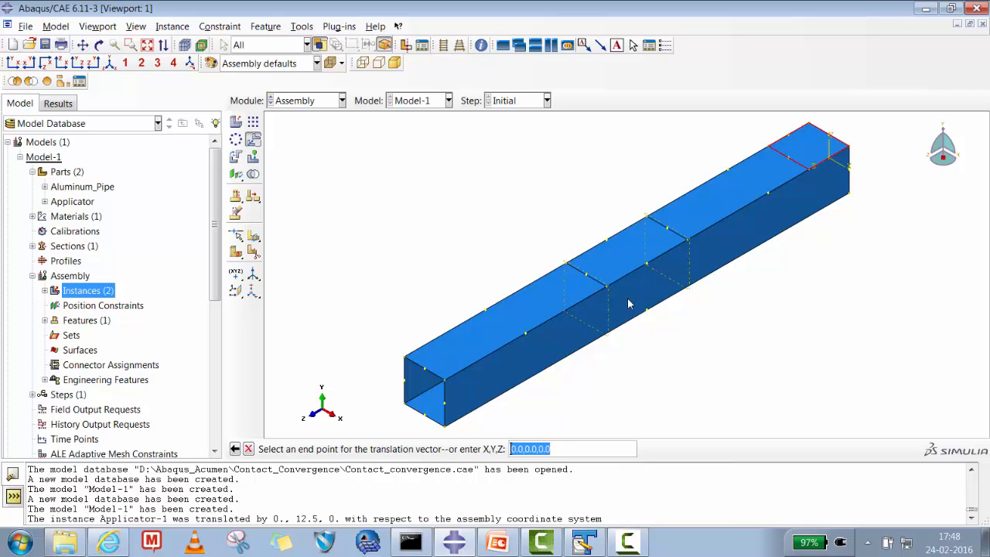
type("0")
type(",0,125")
key("Return")
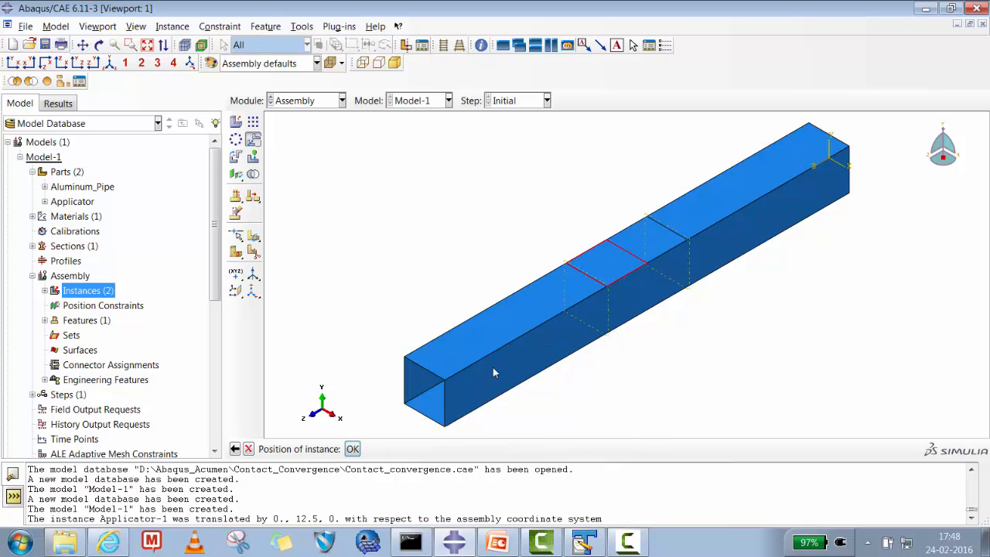
left_click(249, 450)
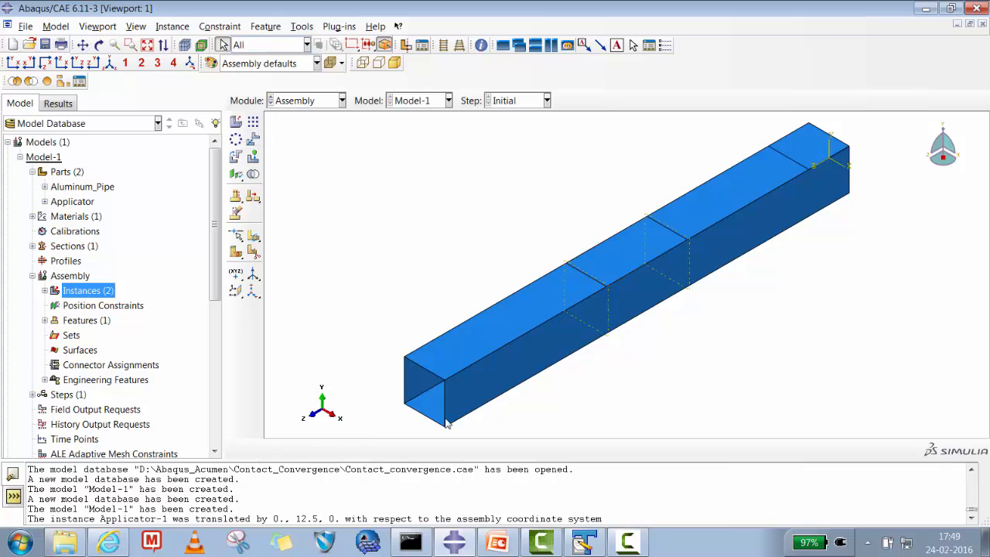
- Translate the Applicator instance along the pipe by the vector 0,0,100
left_click(251, 142)
left_click(823, 154)
left_click(404, 448)
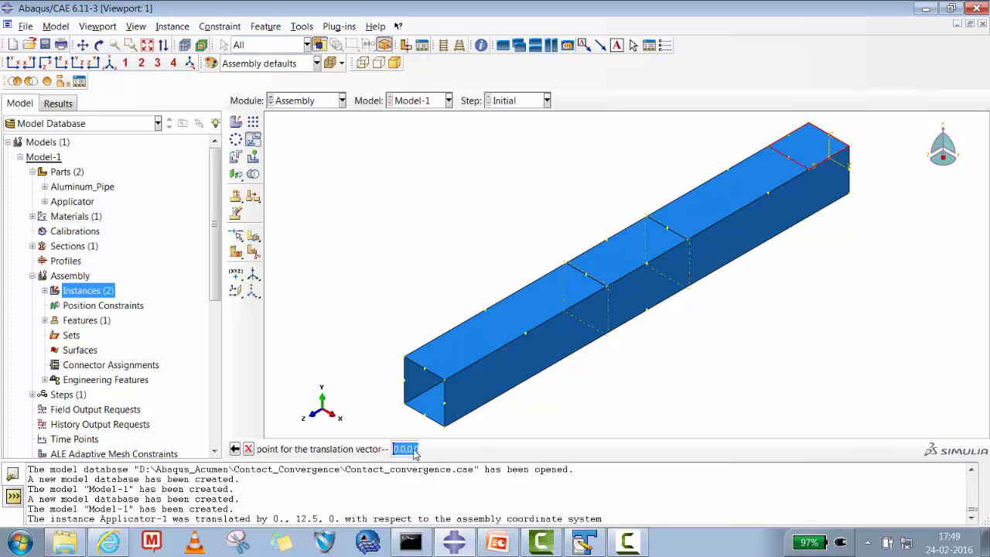
key("Return")
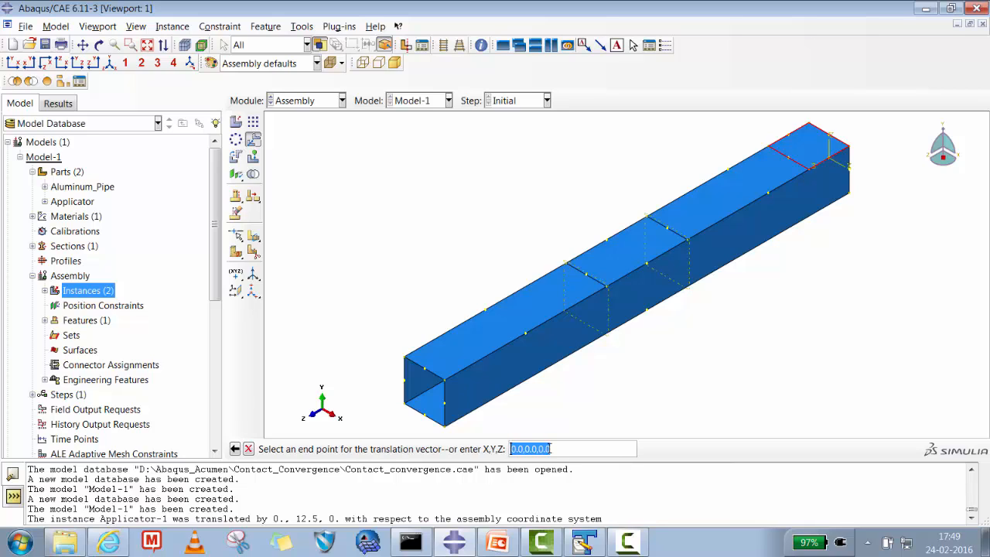
type("0,0,100")
key("Return")
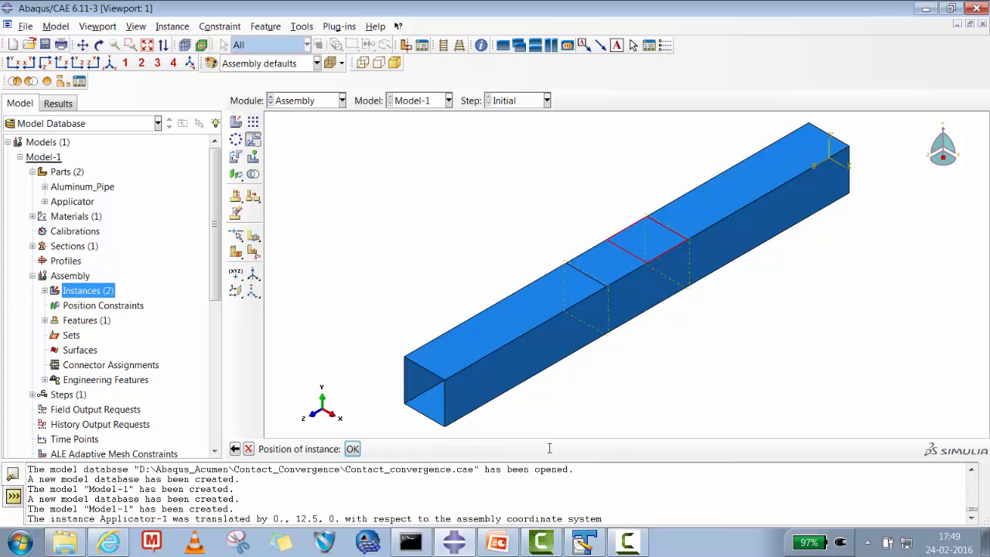
left_click(352, 449)
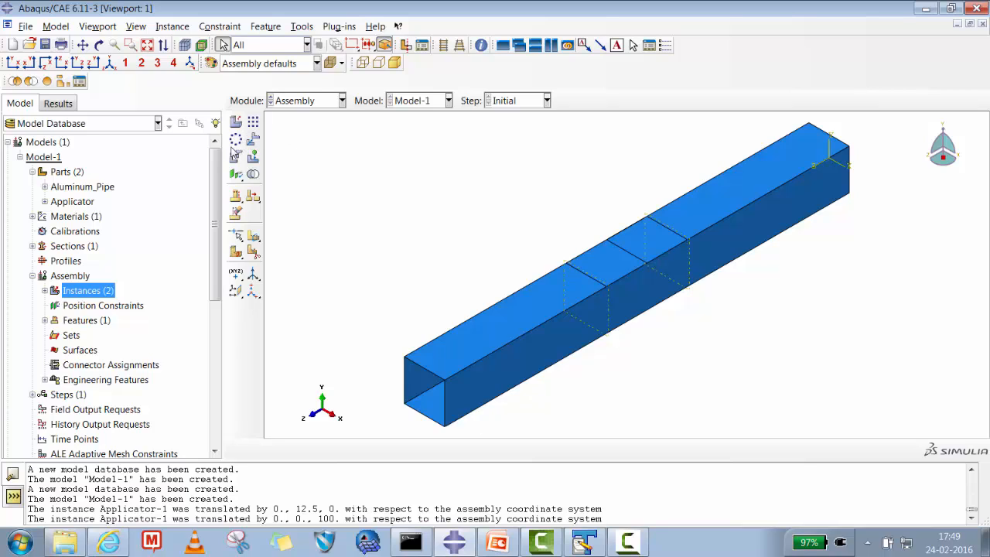
- Translate the Applicator instance further along the pipe by the vector 0,0,12.5
left_click(253, 140)
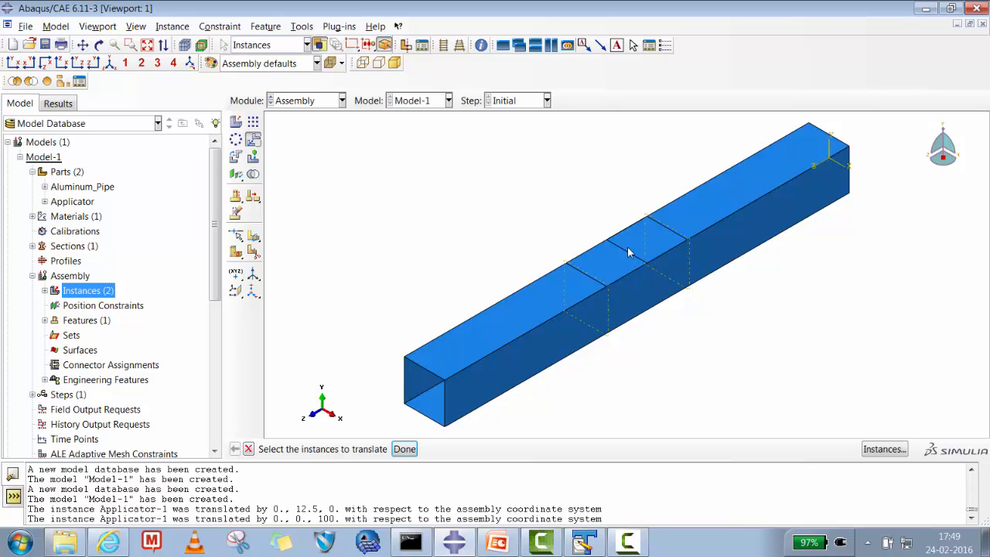
left_click(404, 448)
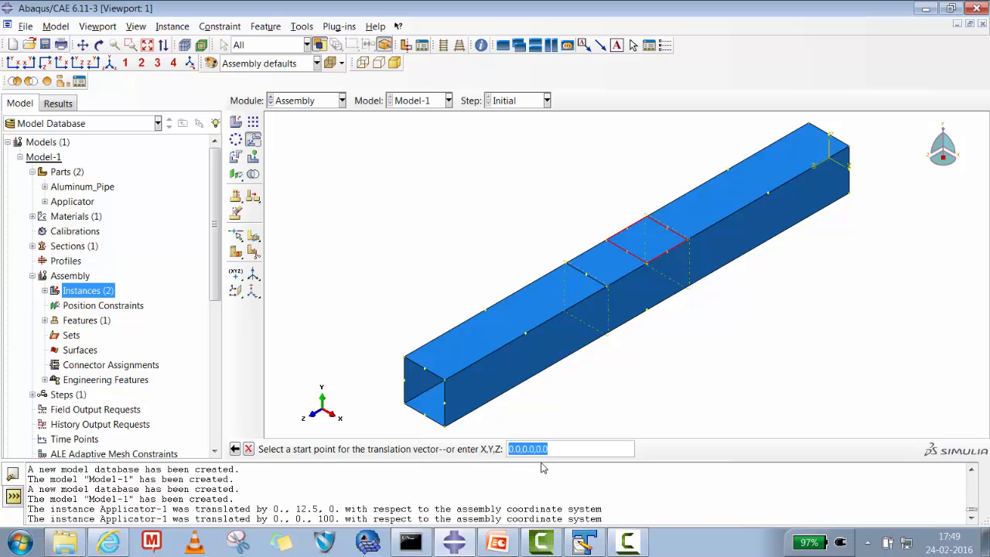
key("Return")
type("0,0,12.5")
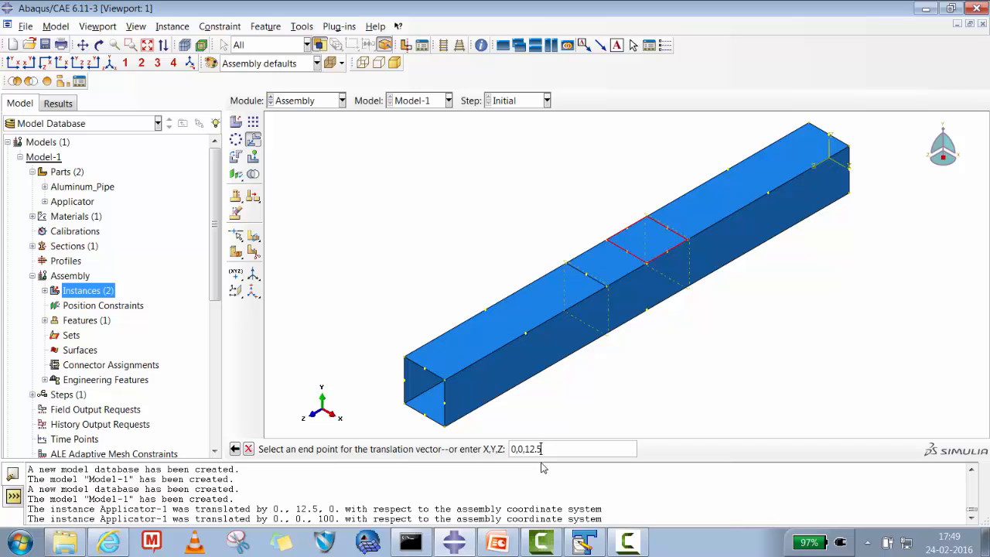
key("Return")
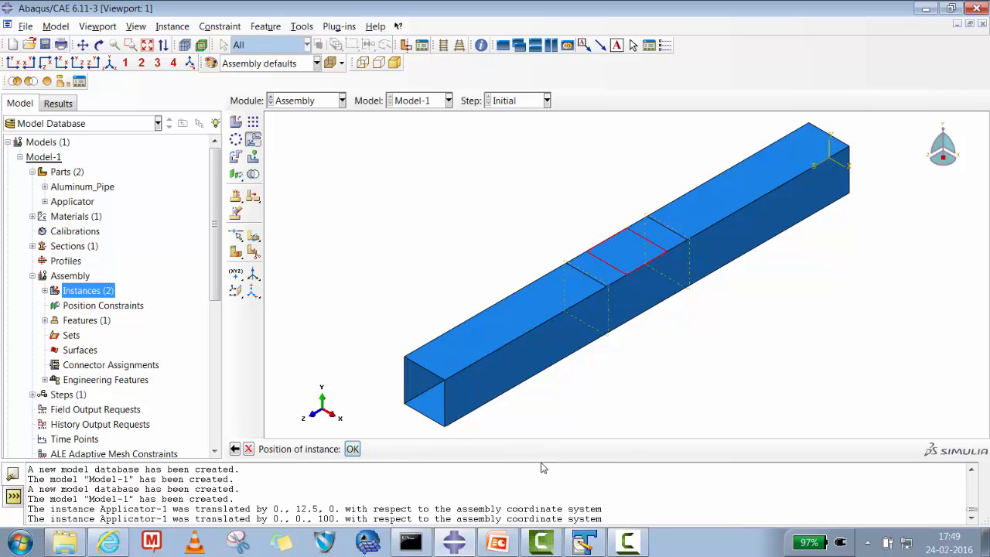
left_click(352, 449)
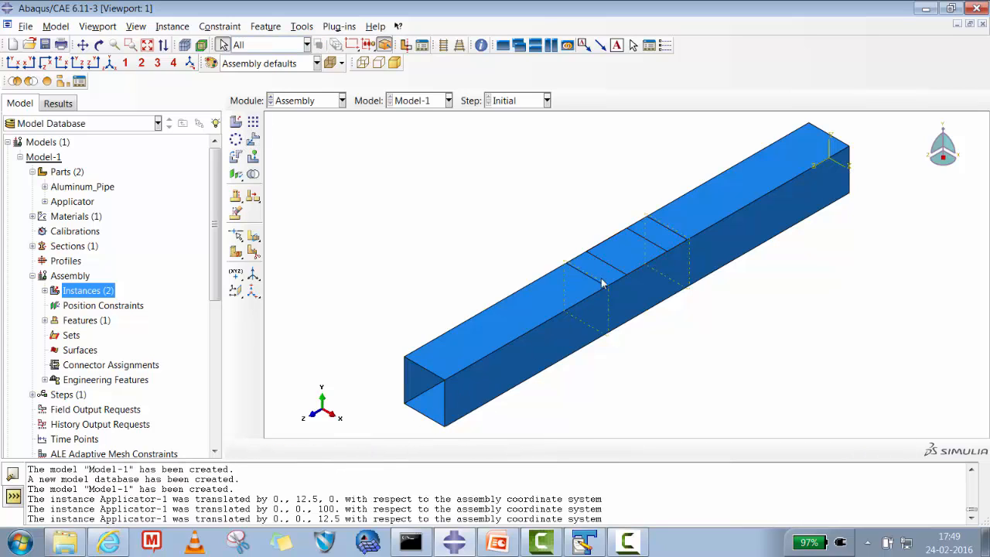
- Raise the Applicator instance above the pipe's top face by translating it 0,20,0
left_click(252, 139)
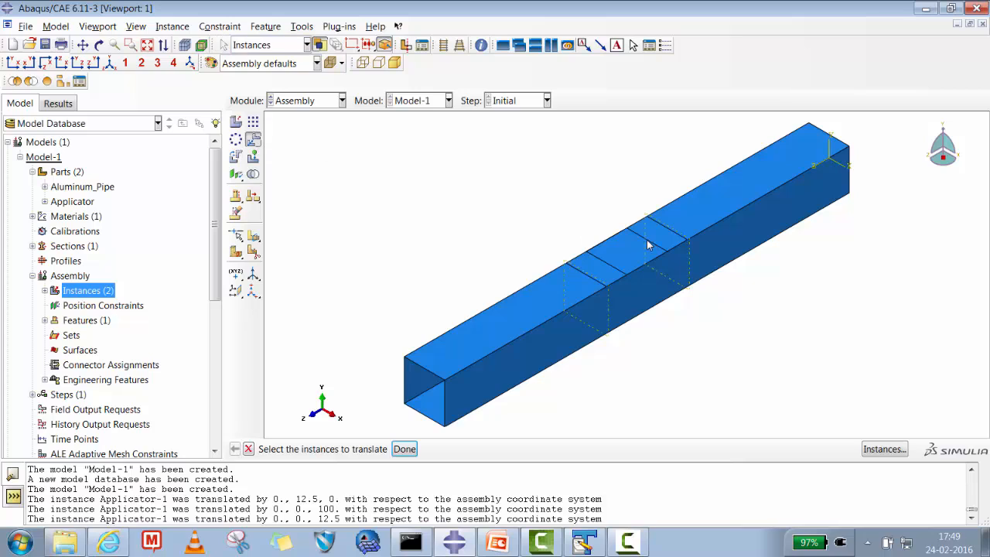
left_click(634, 255)
left_click(405, 448)
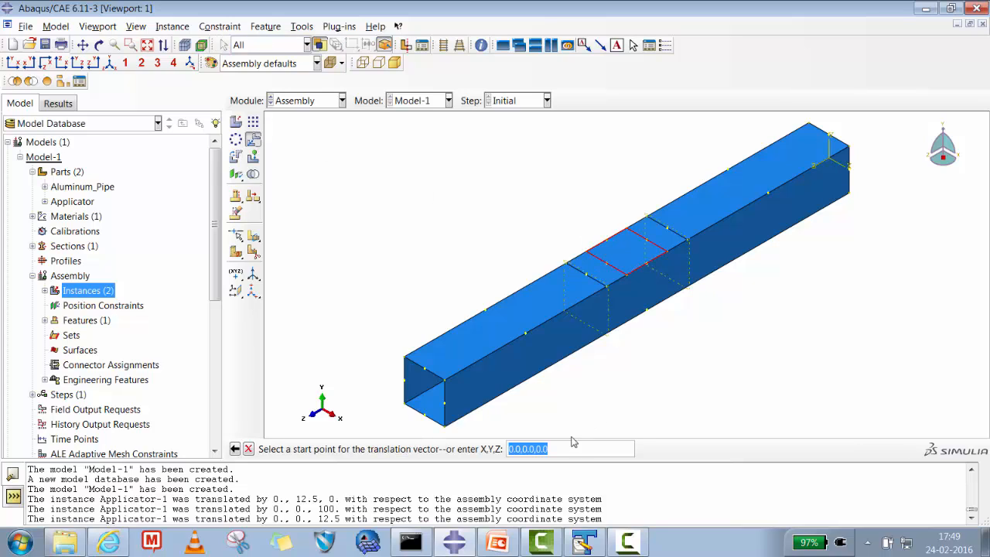
key("Return")
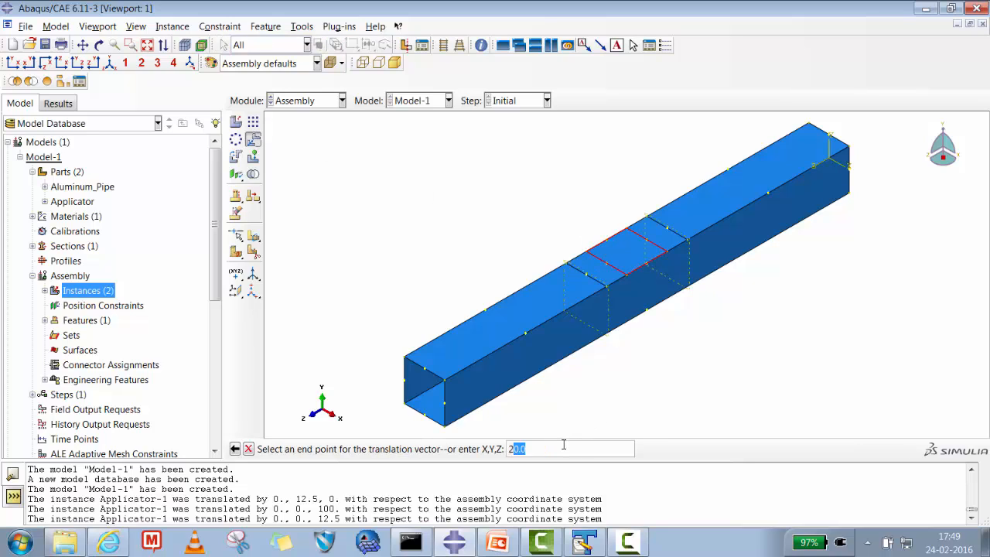
type("0,2")
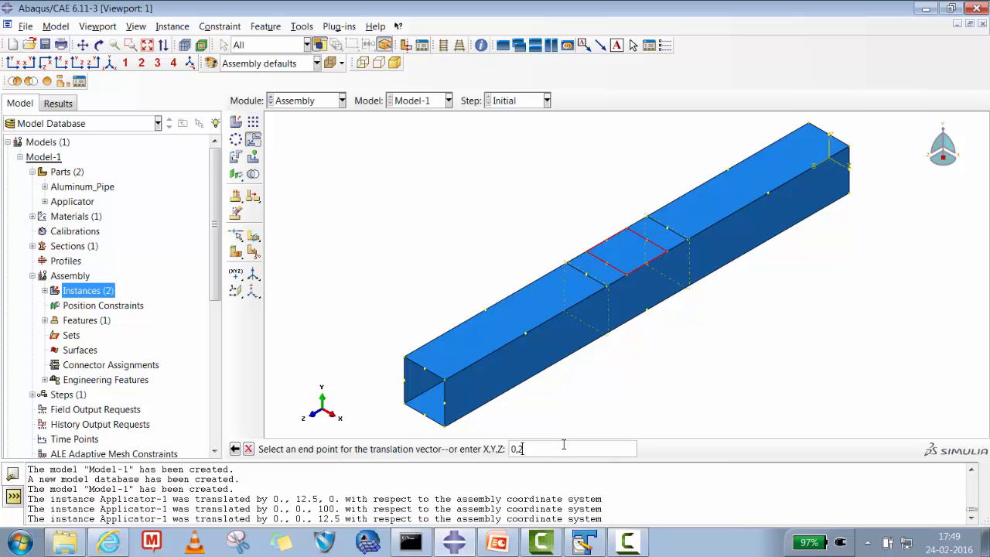
type("0,0")
key("Return")
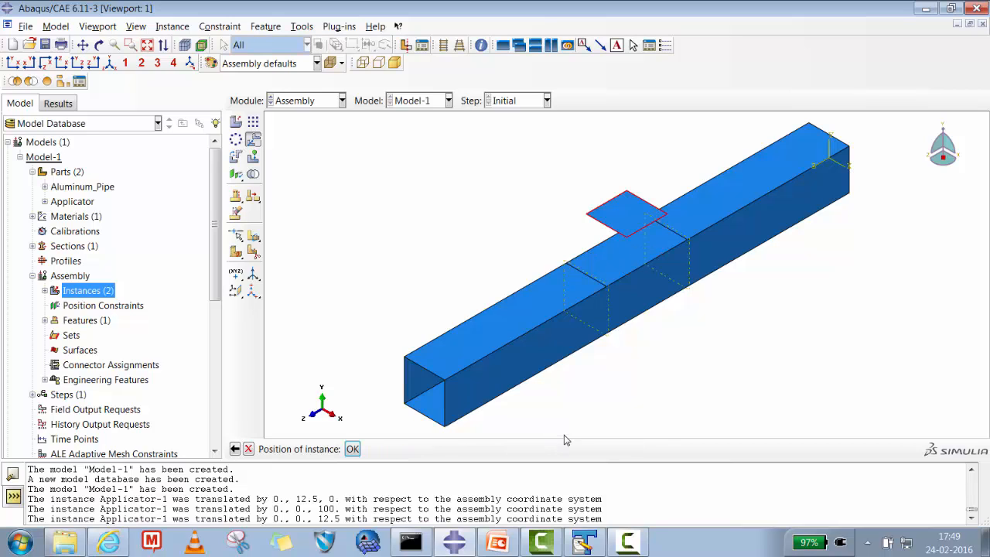
left_click(352, 448)
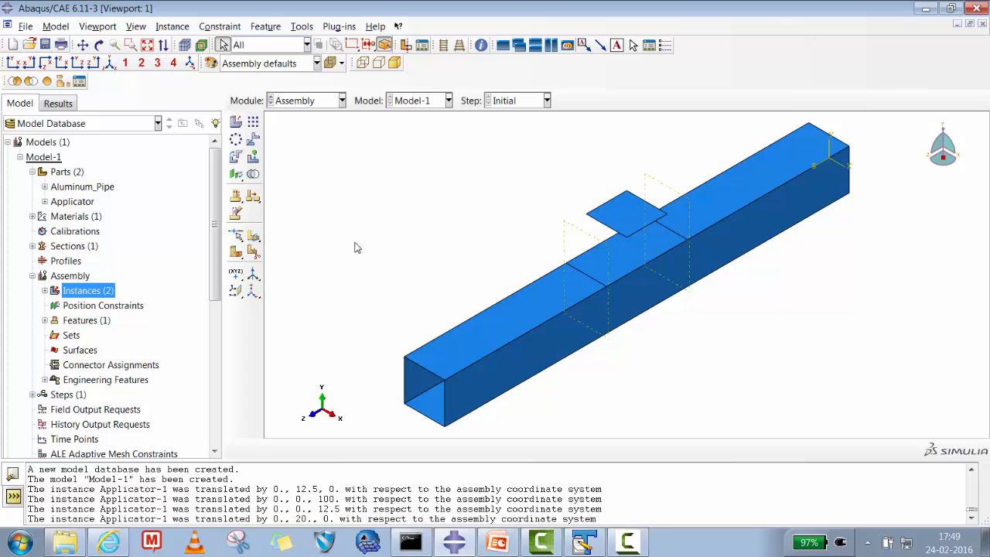
left_click(105, 46)
left_click_drag(627, 278, 594, 223)
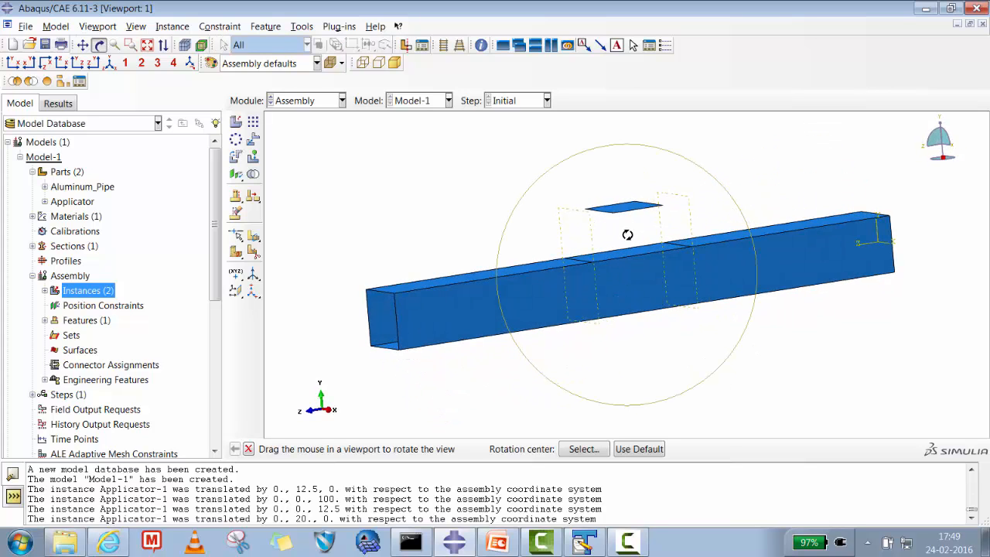
left_click_drag(673, 204, 603, 257)
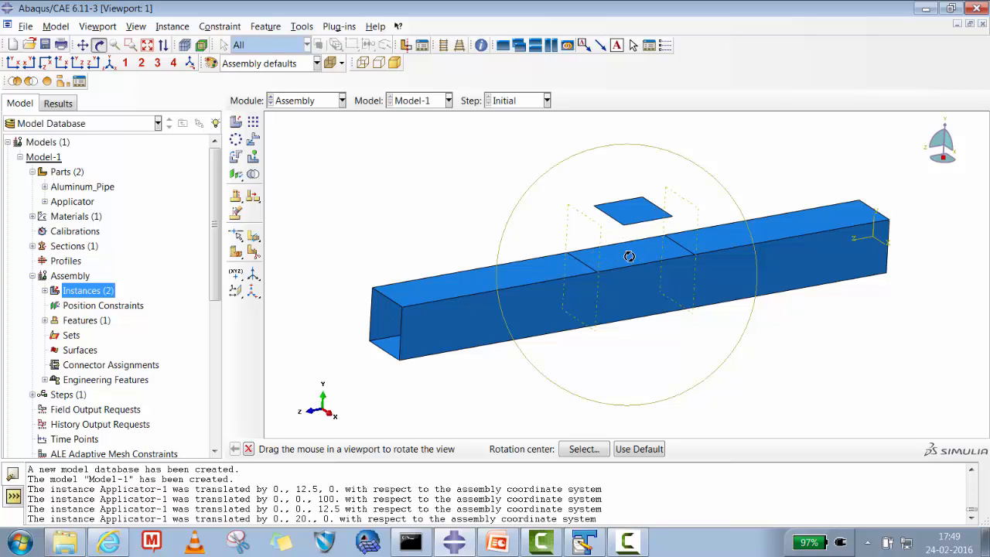
left_click_drag(758, 304, 781, 298)
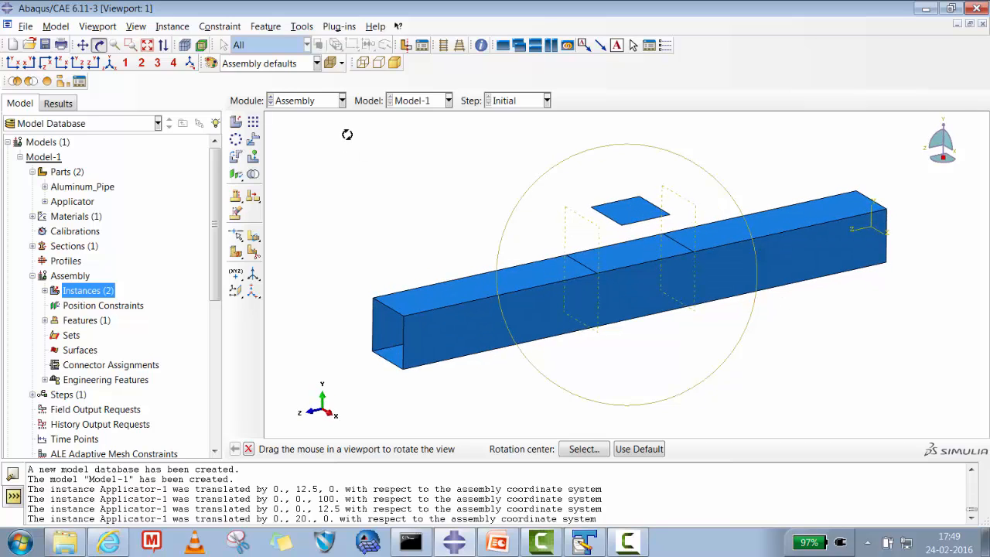
- Create a reference point on the Applicator part in the Property module, at the plate corner farthest along positive Z and negative X
left_click(300, 103)
left_click(287, 129)
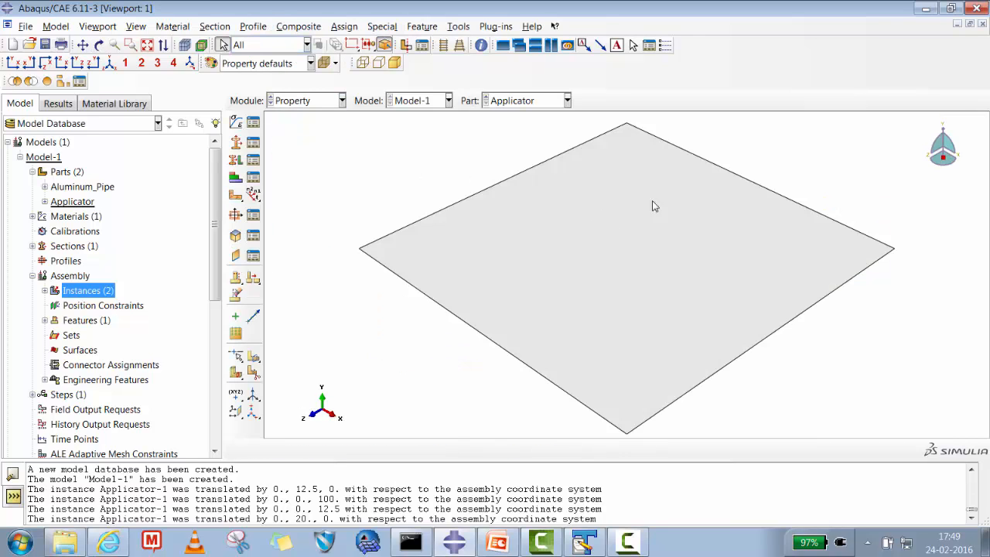
left_click(422, 28)
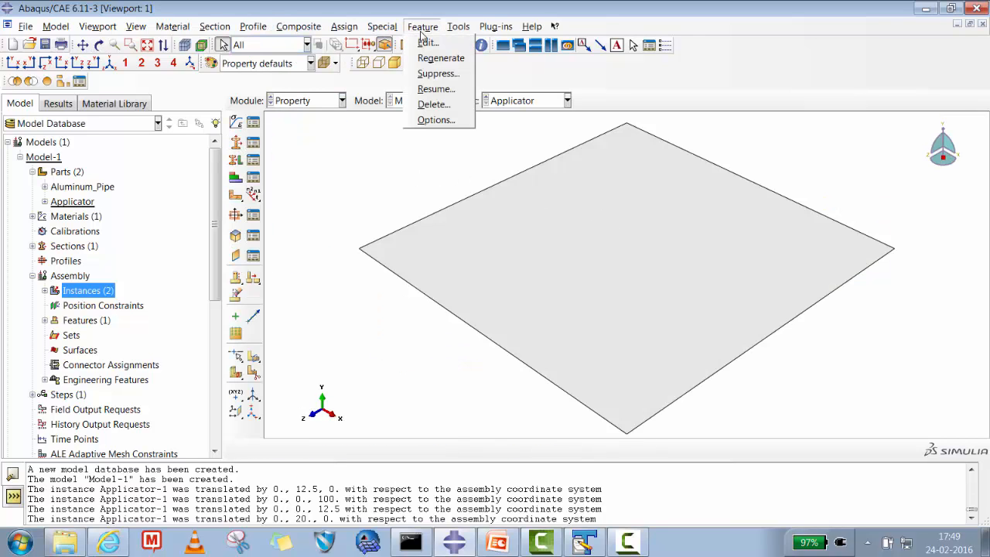
mouse_move(379, 29)
mouse_move(458, 28)
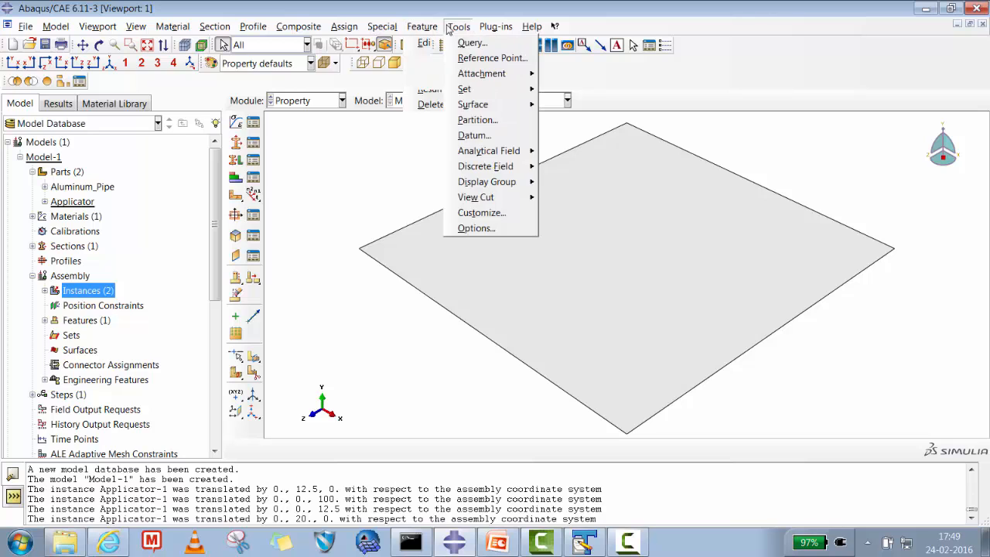
left_click(479, 58)
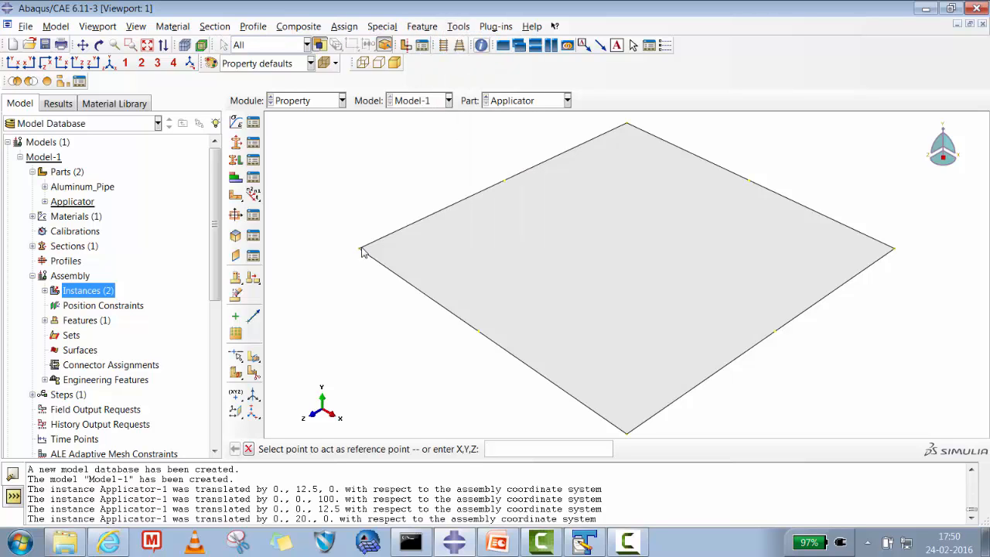
left_click(359, 251)
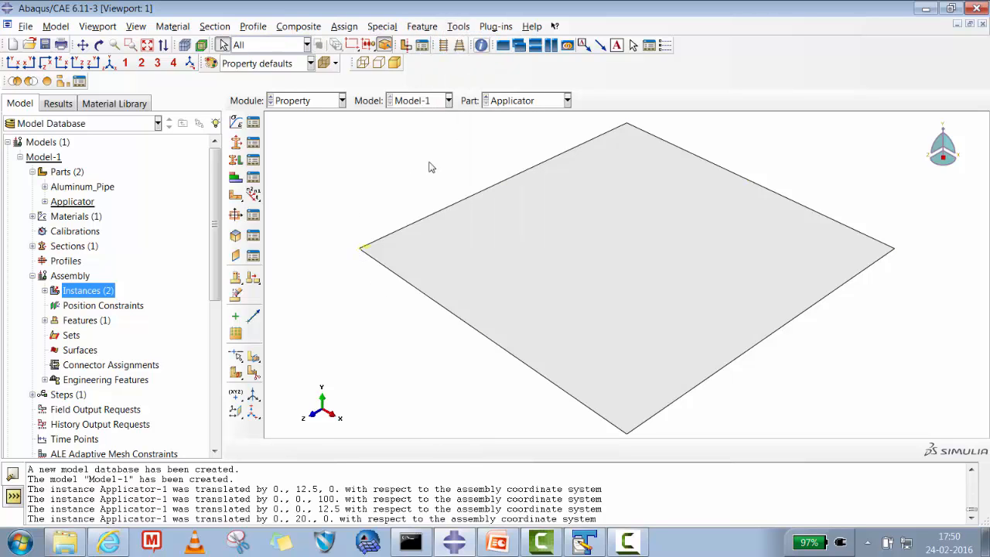
- Seed the Aluminum_Pipe part in the Mesh module with a finer global size and generate its mesh
left_click(276, 91)
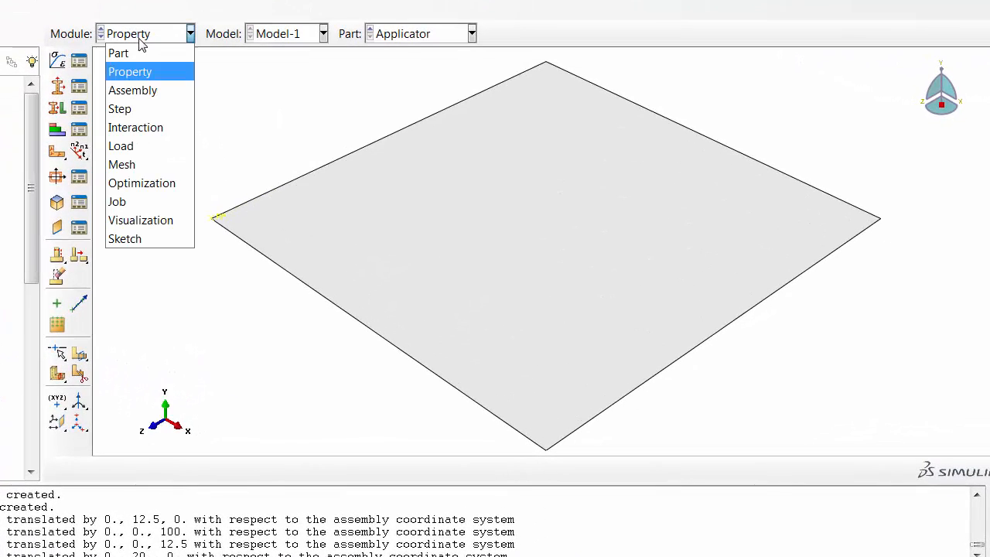
left_click(132, 164)
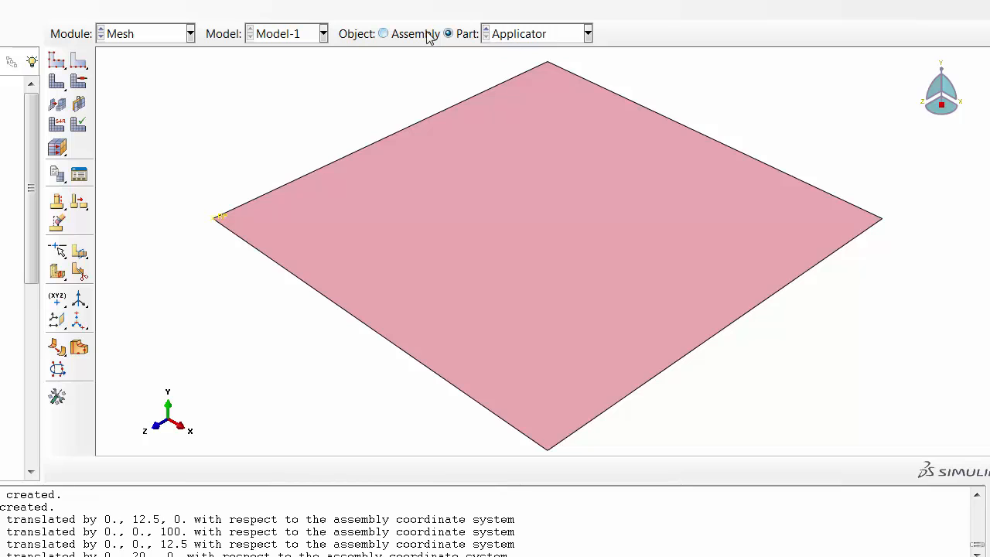
left_click(541, 36)
left_click(518, 53)
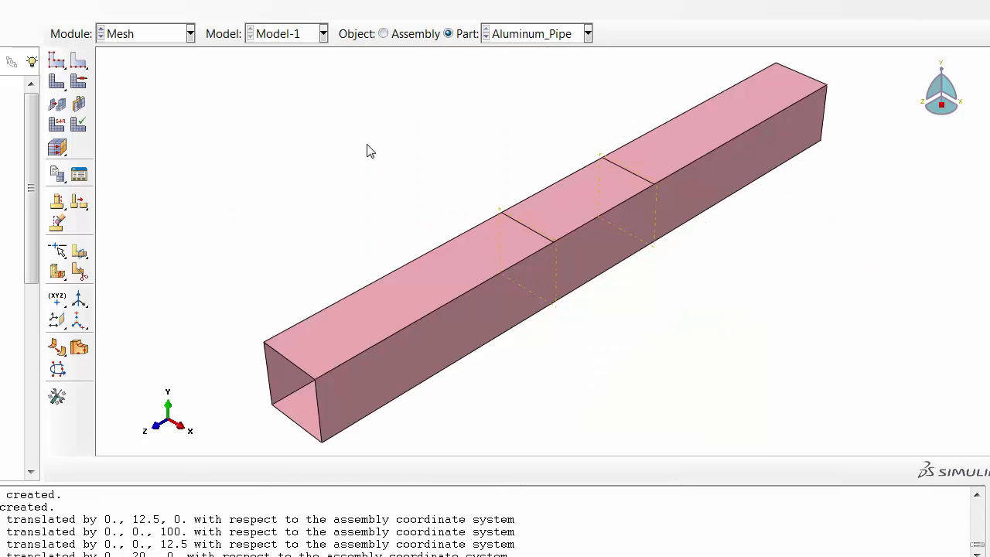
left_click(56, 60)
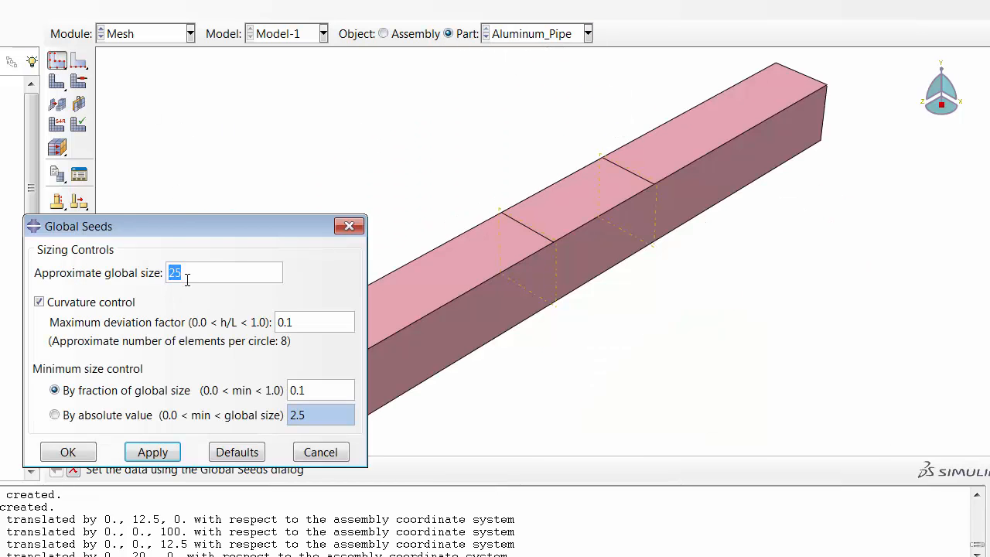
type("2")
left_click(148, 452)
left_click(68, 452)
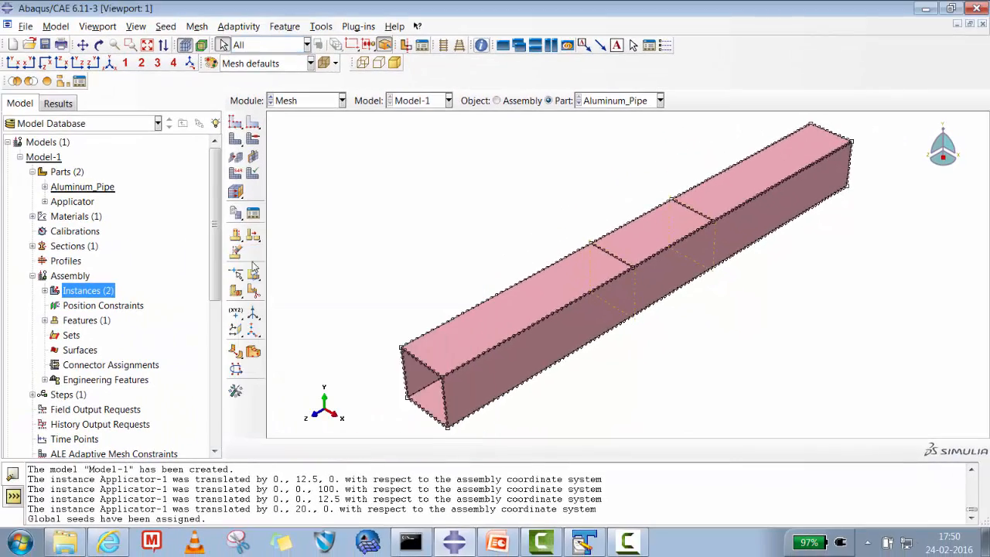
left_click(236, 141)
left_click(357, 453)
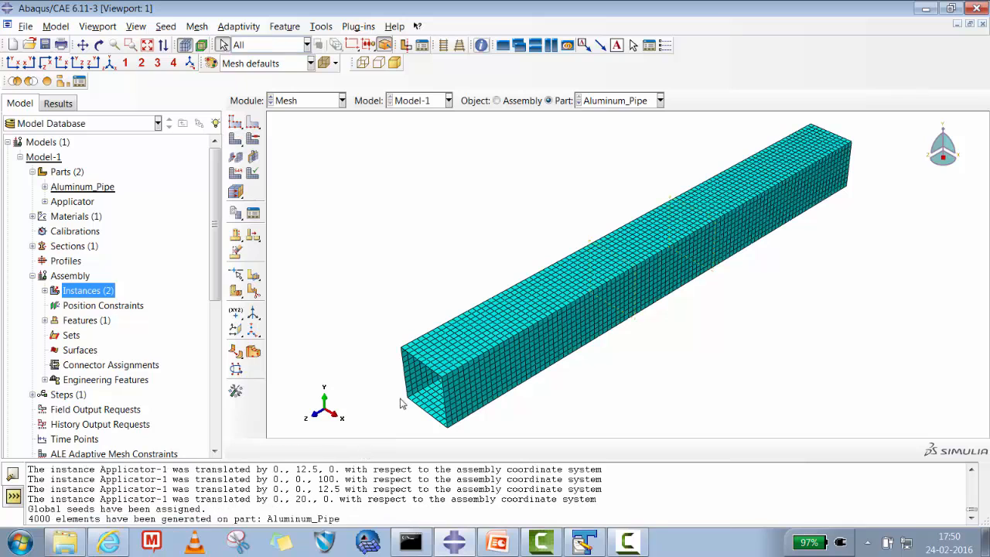
- Seed the Applicator part with an approximate global size of 3 and generate its mesh
left_click(599, 101)
left_click(597, 129)
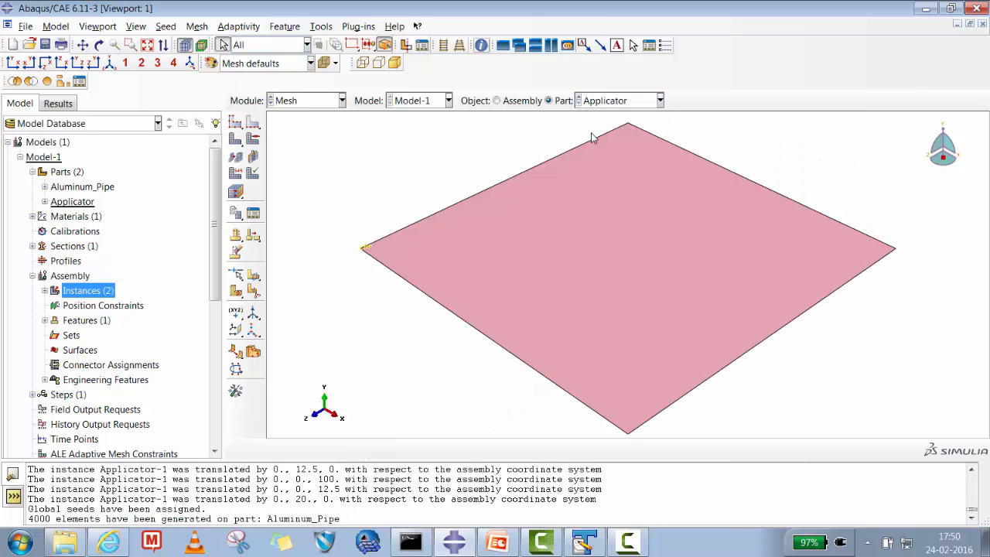
left_click(236, 122)
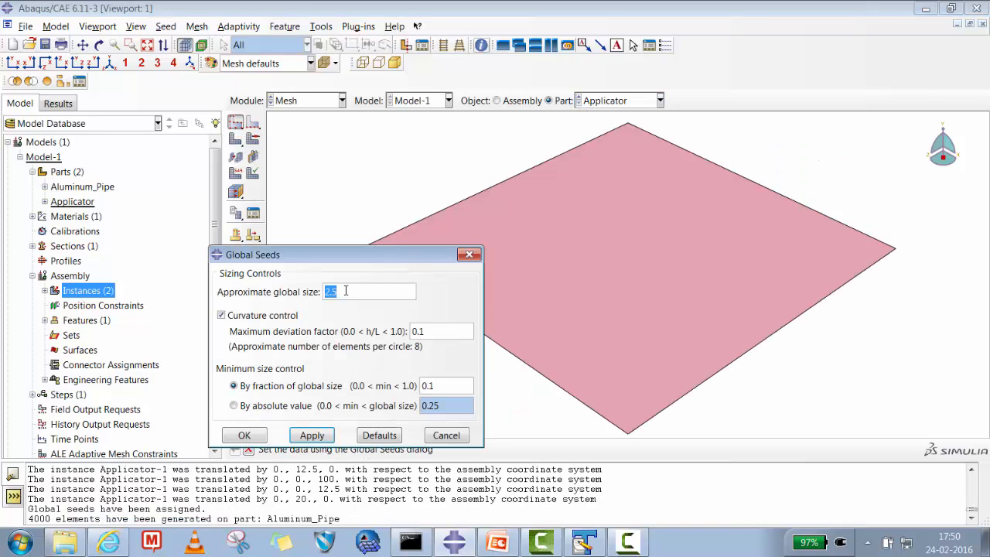
type("3")
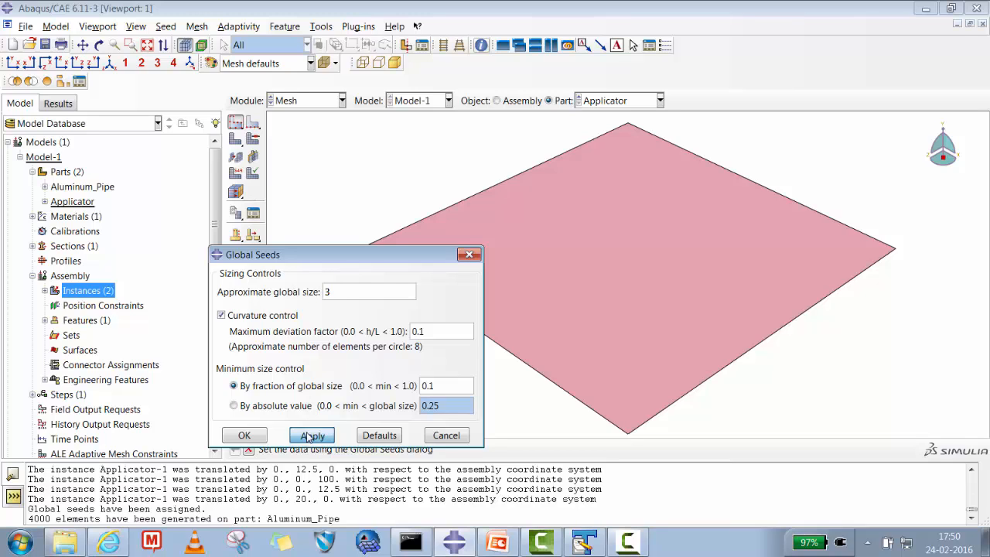
left_click(312, 434)
left_click(245, 434)
left_click(236, 139)
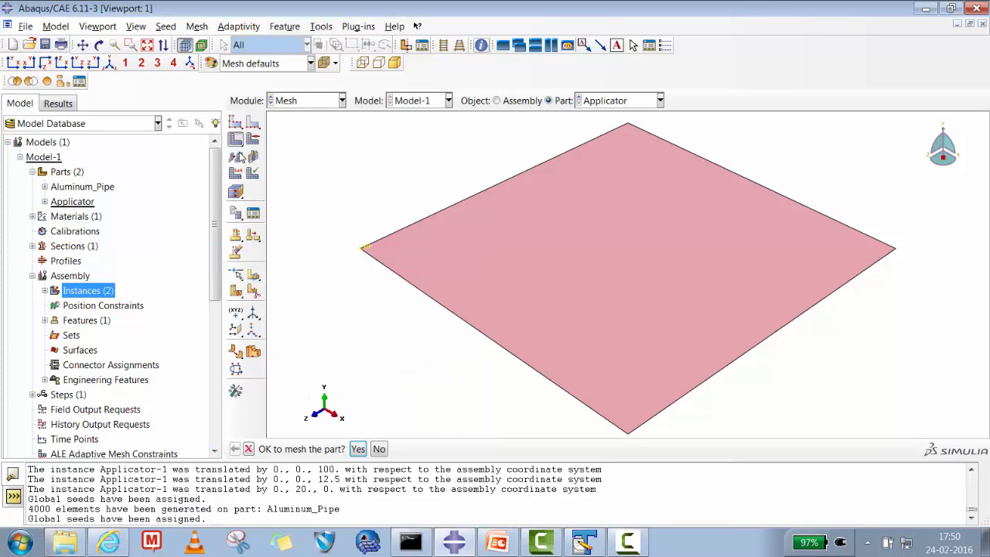
left_click(358, 449)
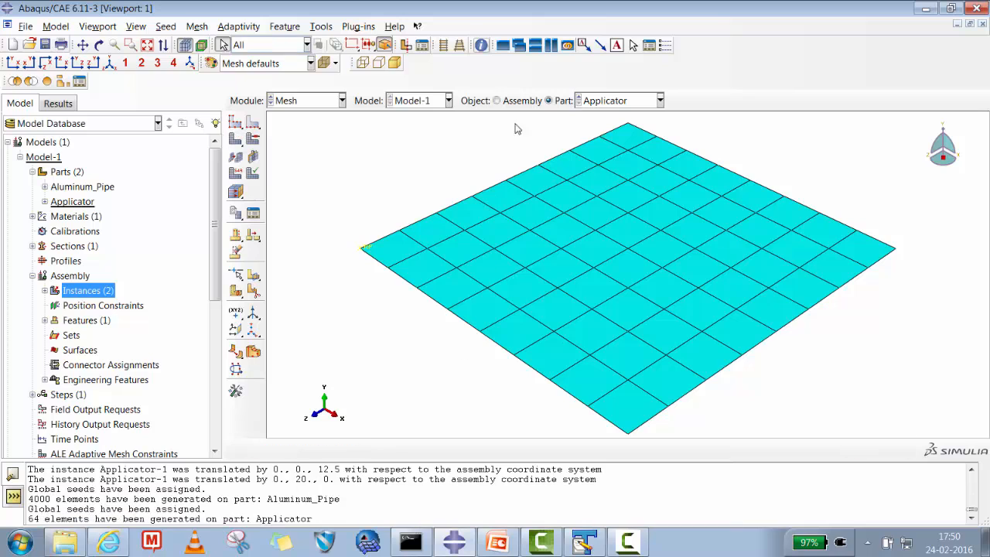
- Display the whole assembly to examine the meshed pipe and applicator together
left_click(497, 101)
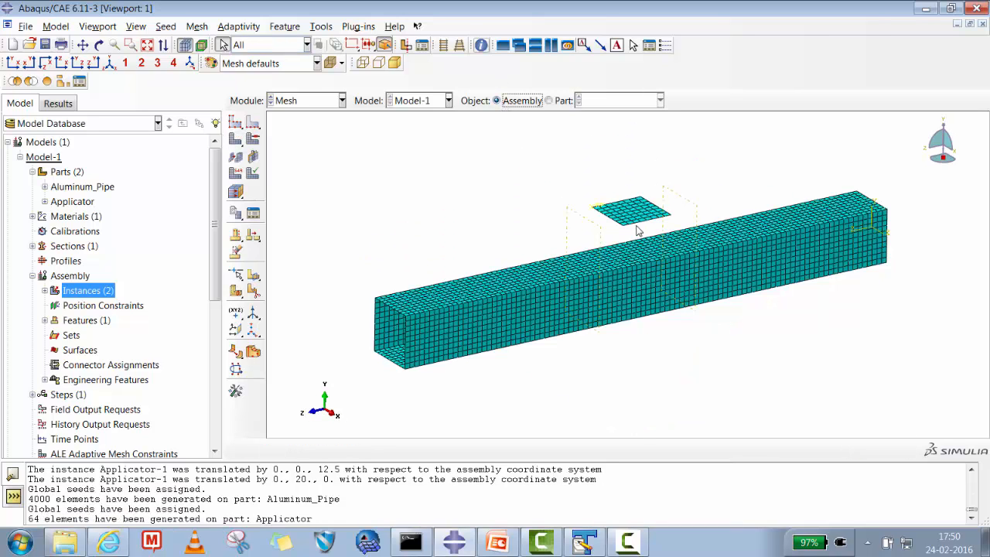
scroll(215, 269, "down", 3)
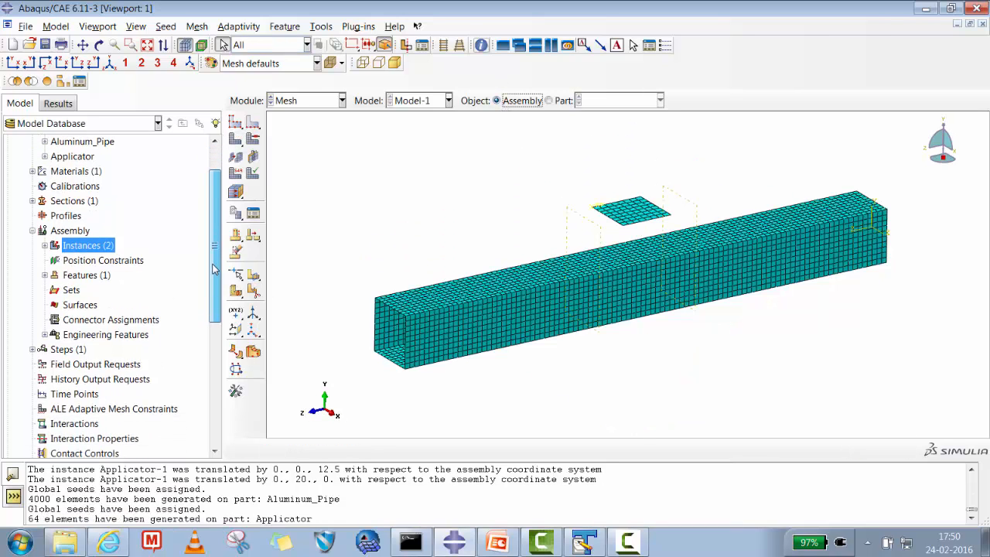
scroll(215, 269, "up", 3)
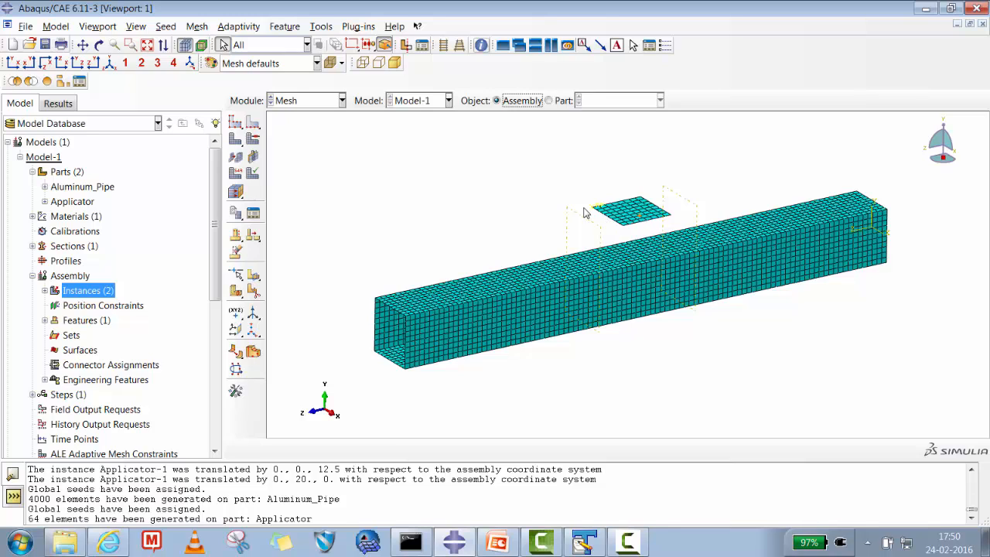
left_click(44, 187)
left_click(83, 216)
right_click(83, 218)
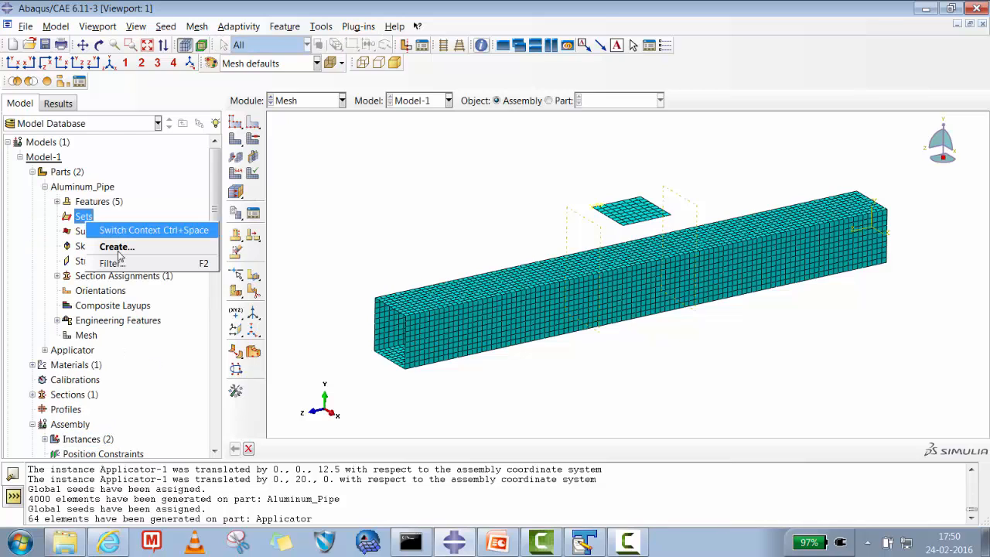
left_click(103, 244)
left_click(430, 305)
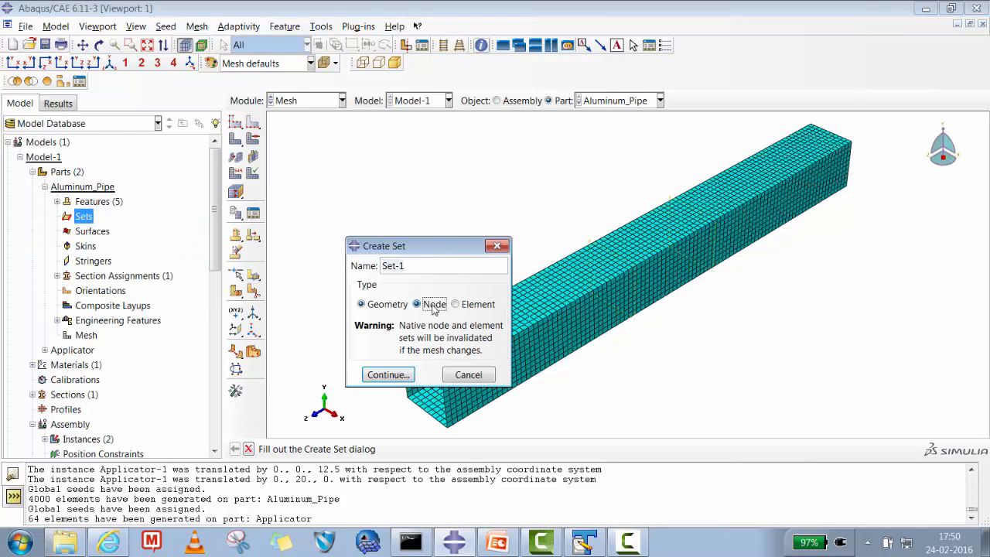
left_click_drag(410, 267, 348, 268)
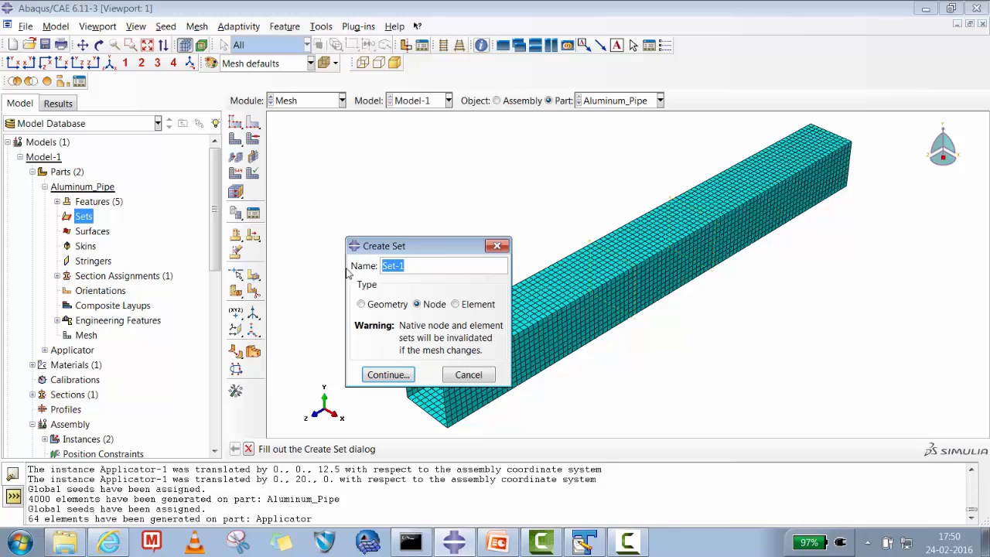
type("End_Nodes")
left_click(393, 376)
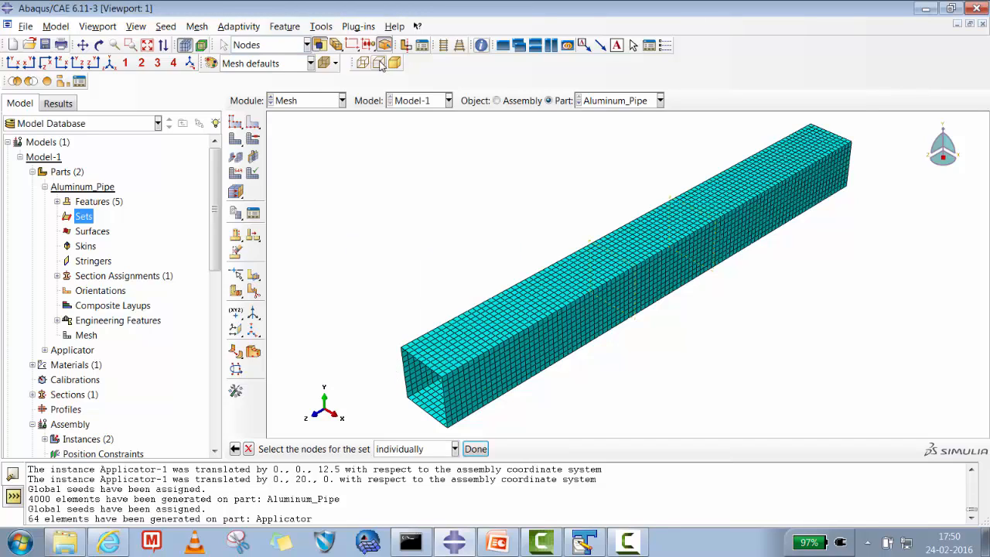
left_click(77, 64)
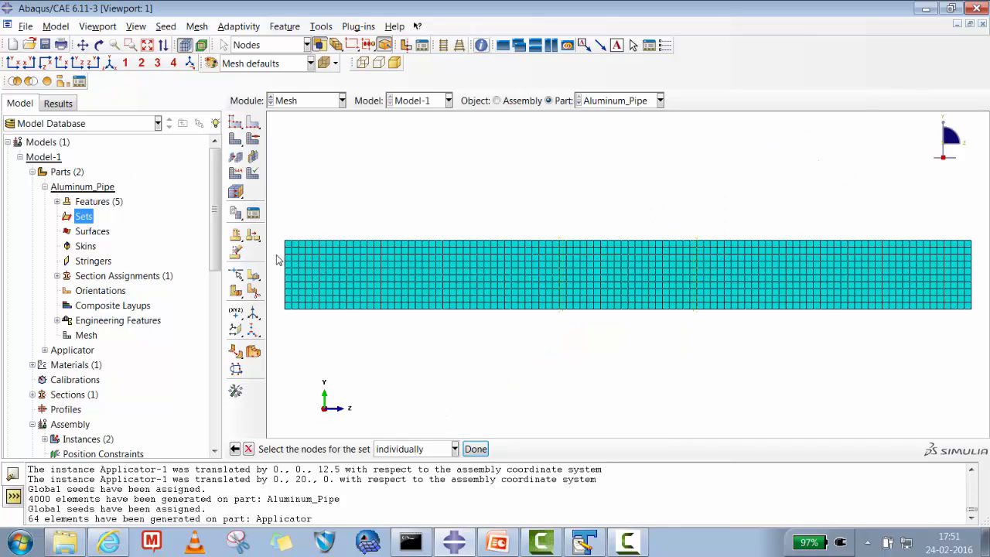
left_click_drag(281, 239, 291, 323)
right_click(293, 302)
left_click(530, 393)
left_click(249, 449)
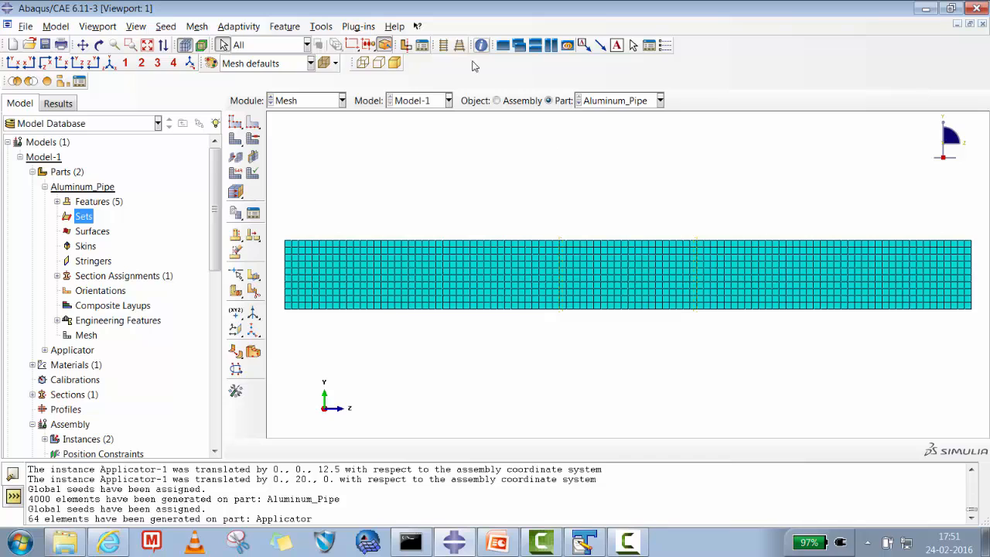
- Turn off perspective and create a node set named End_Nodes on Aluminum_Pipe from all nodes at its lowest-Z end
left_click(445, 47)
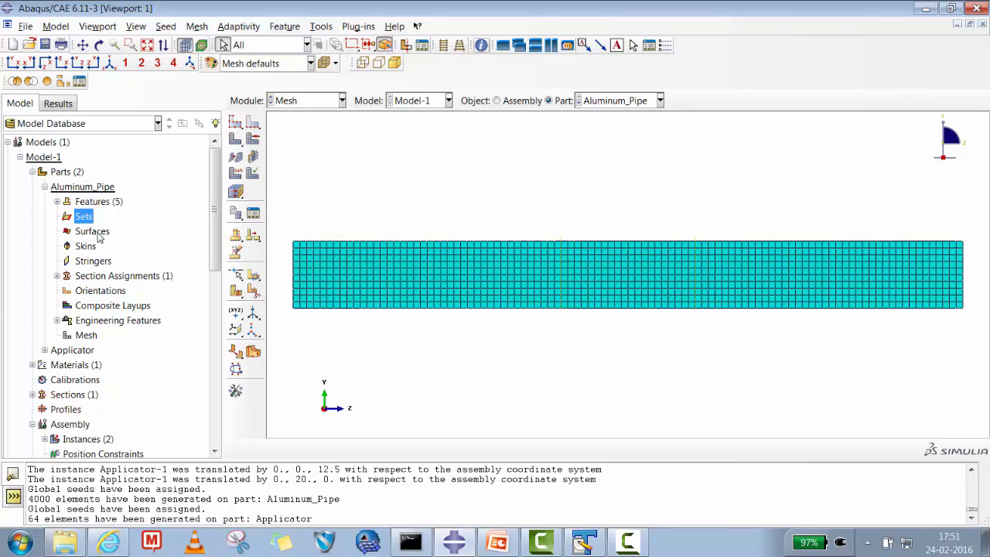
right_click(87, 222)
left_click(123, 243)
left_click(417, 304)
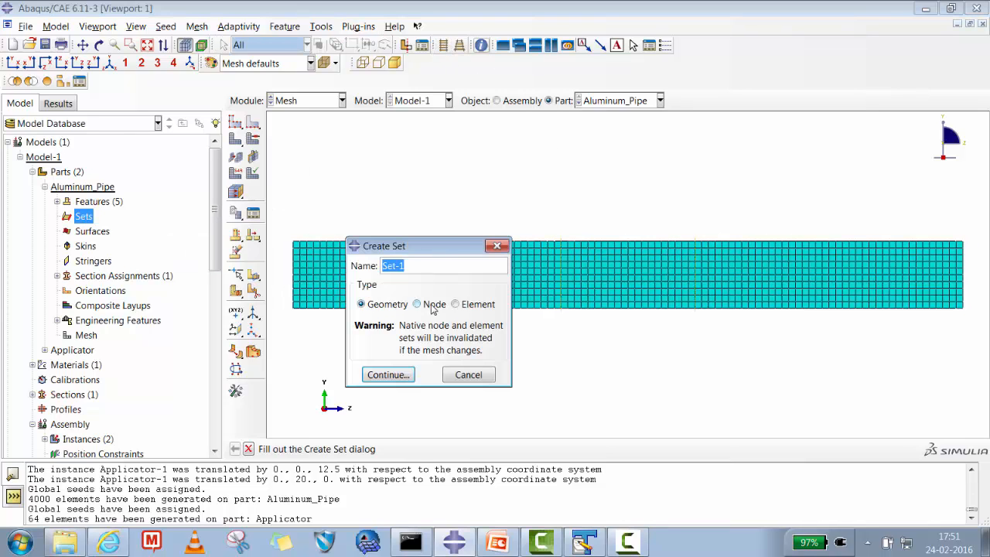
left_click_drag(400, 267, 353, 264)
type("End_Nodes")
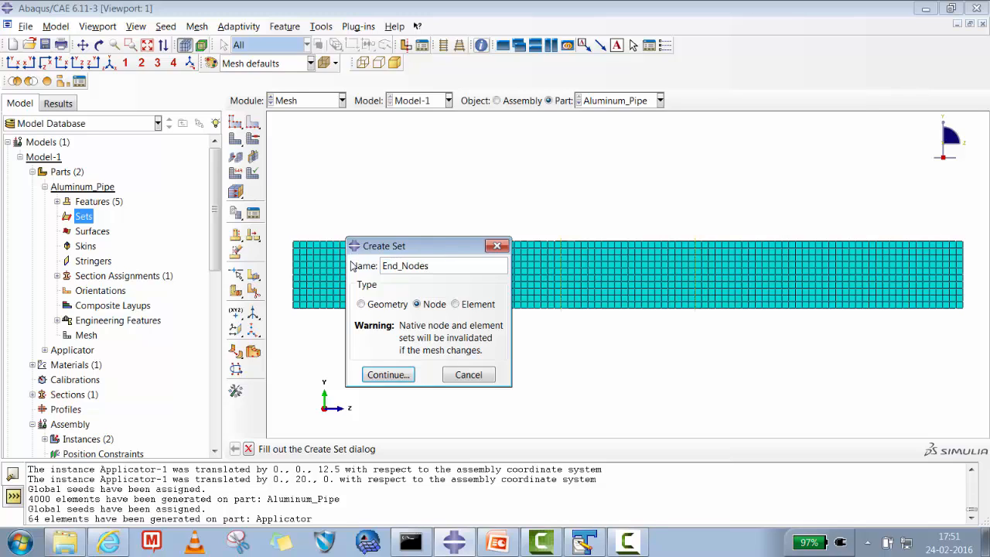
left_click(383, 375)
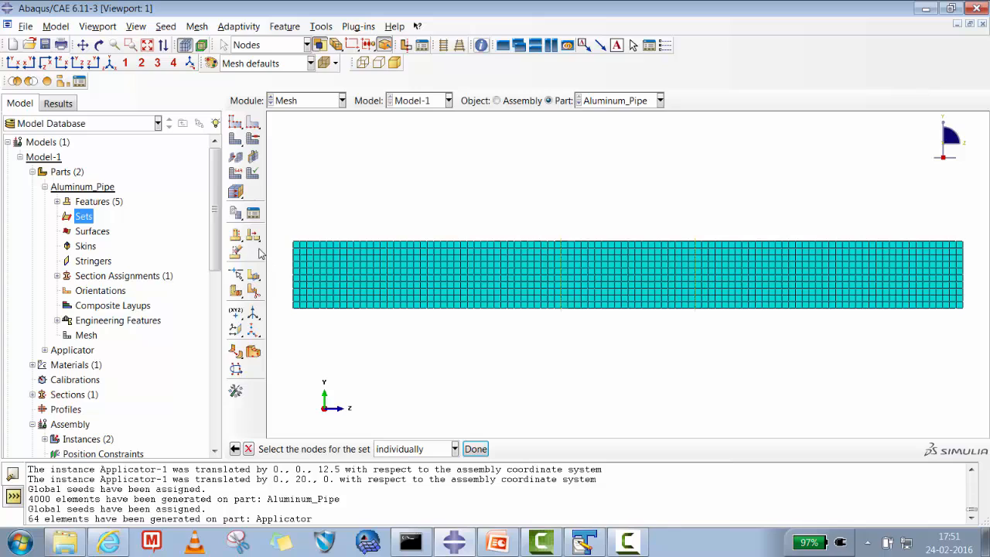
left_click_drag(279, 229, 299, 324)
left_click_drag(958, 231, 982, 328)
left_click_drag(282, 231, 302, 314)
left_click(476, 448)
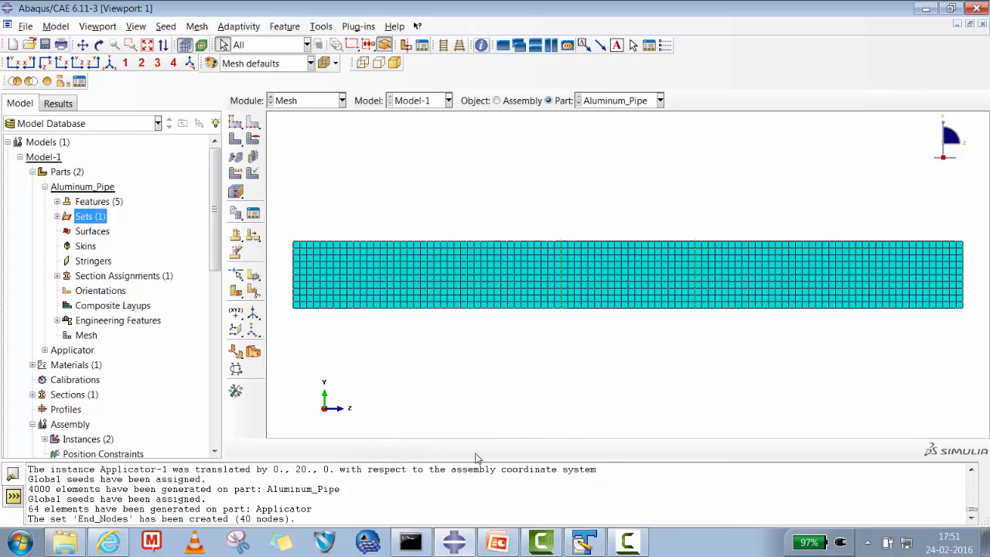
- Create a second node set named End_Node2 on Aluminum_Pipe from all nodes at its highest-Z end
left_click(57, 216)
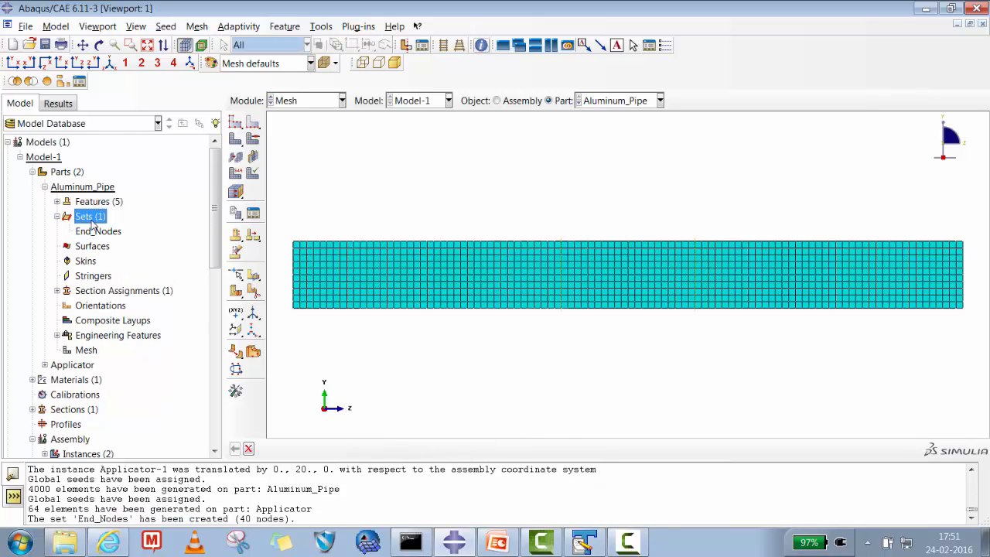
right_click(90, 220)
left_click(120, 246)
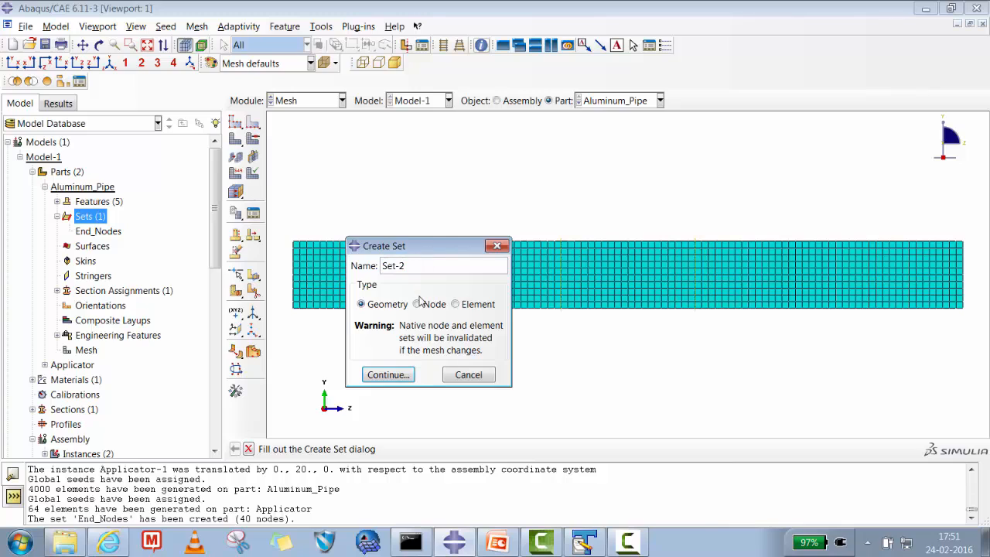
left_click(419, 304)
type("End_Nodes")
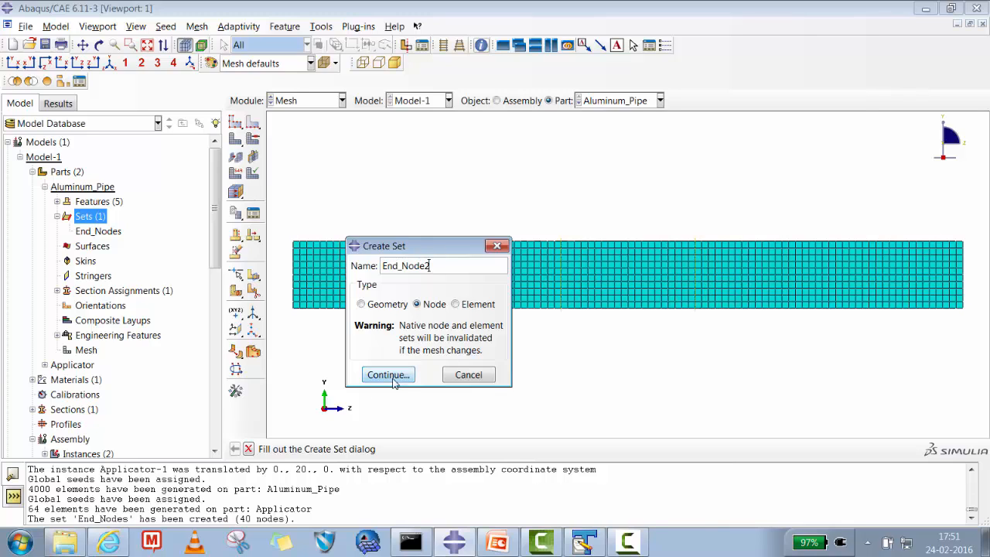
left_click(387, 375)
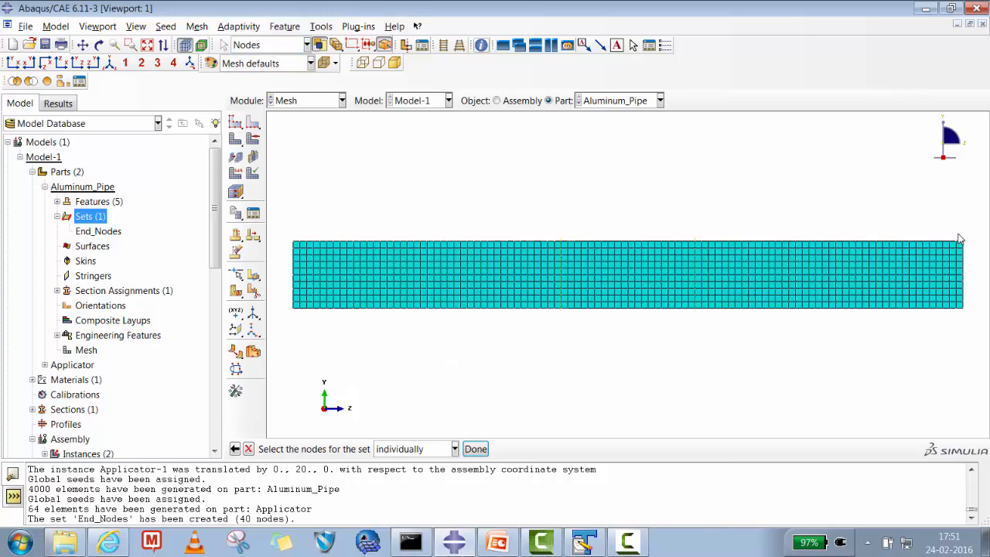
left_click_drag(958, 232, 983, 323)
left_click(474, 449)
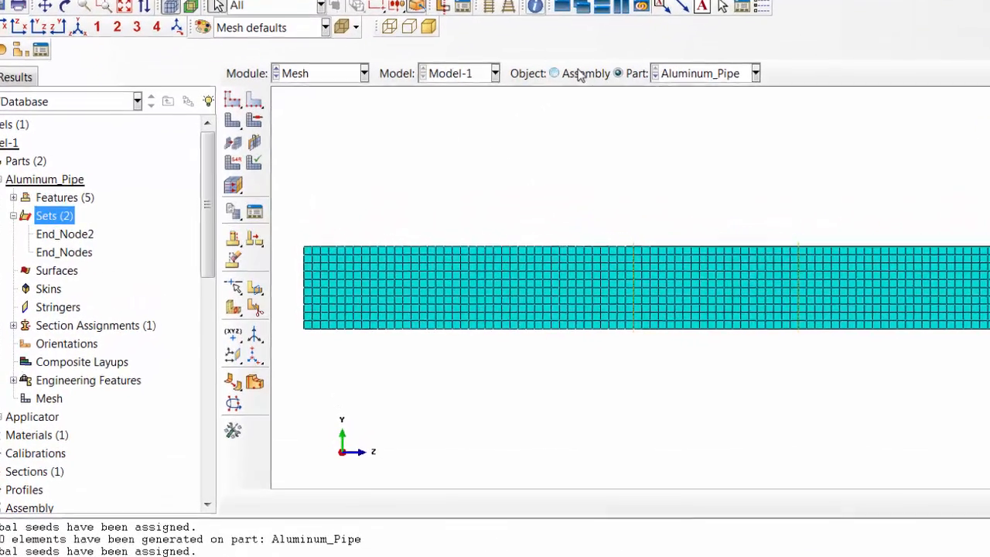
- Create a geometry surface named Slave on Aluminum_Pipe from the brown side of the top face's middle partition
left_click(532, 104)
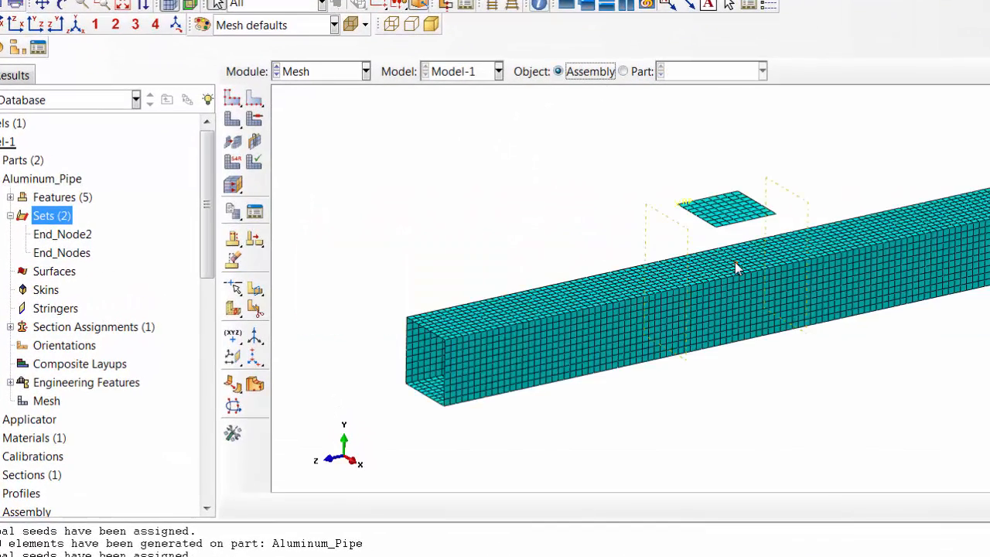
right_click(50, 273)
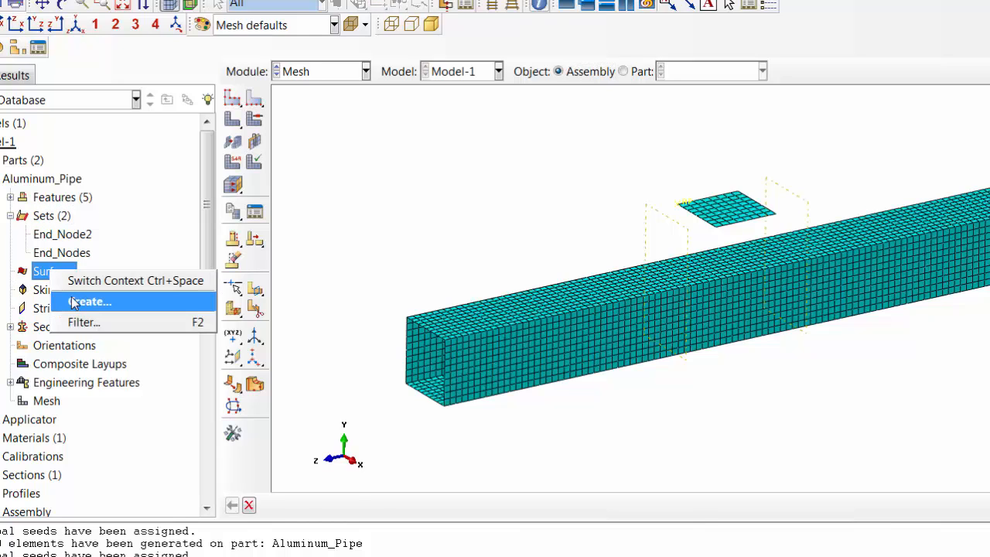
left_click(75, 302)
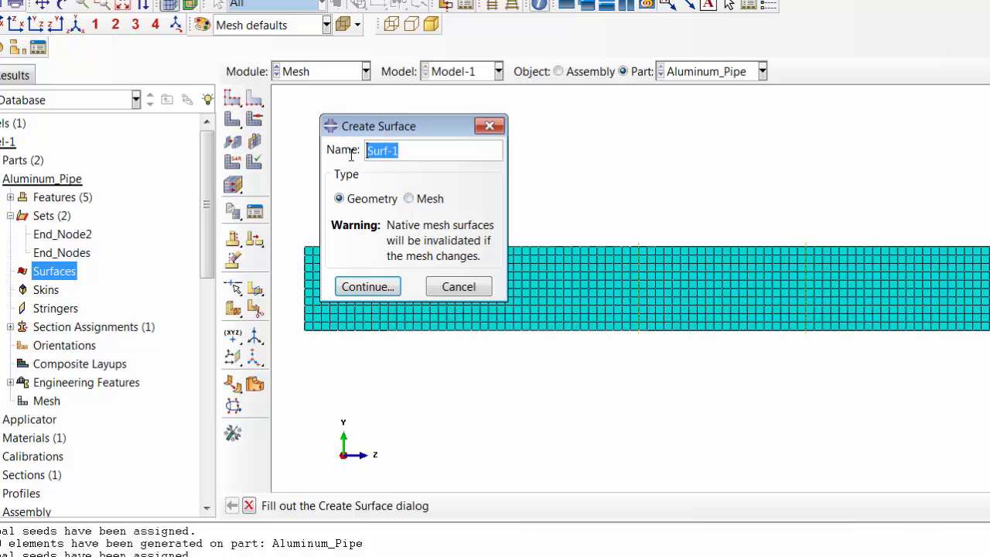
type("S")
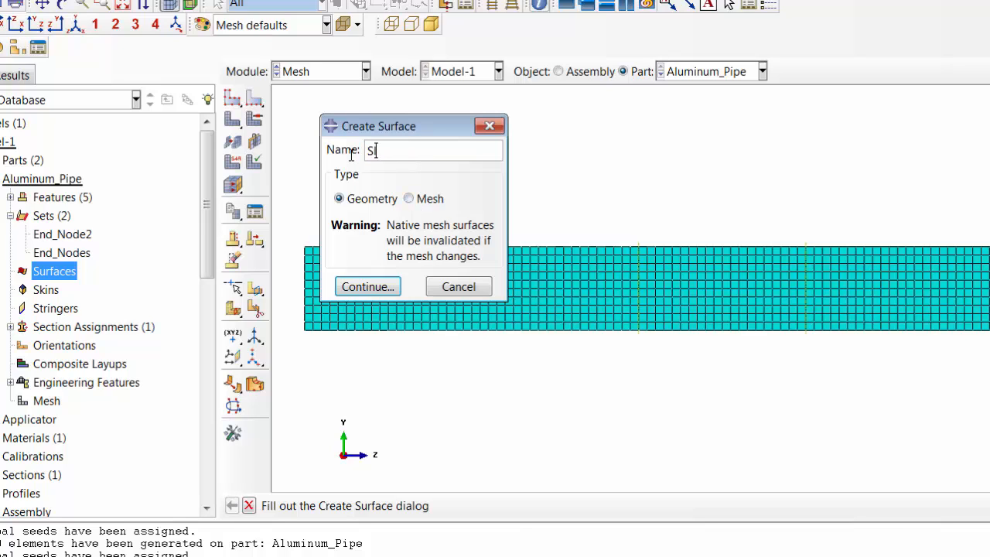
type("lavce")
key("BackSpace")
key("BackSpace")
left_click(379, 286)
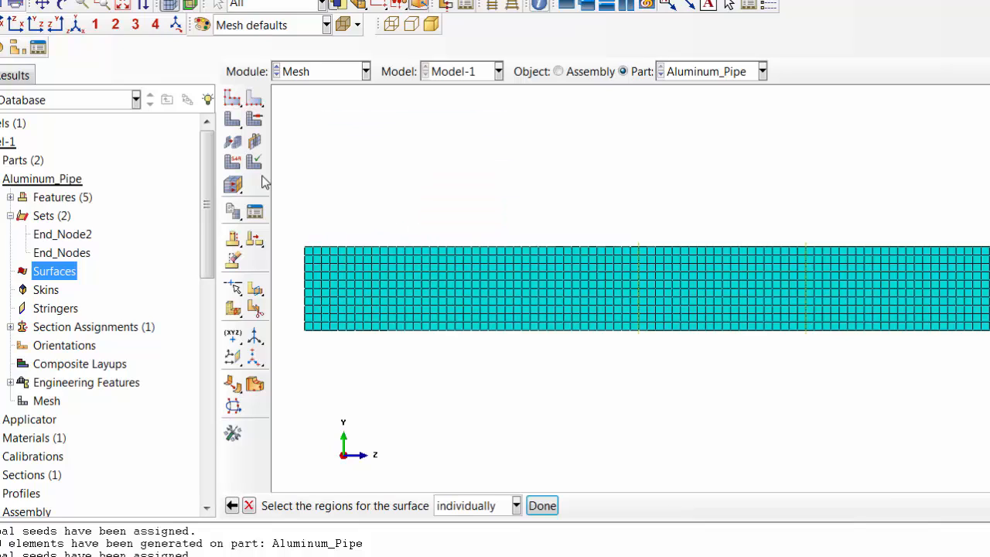
left_click(63, 5)
left_click_drag(673, 276, 781, 382)
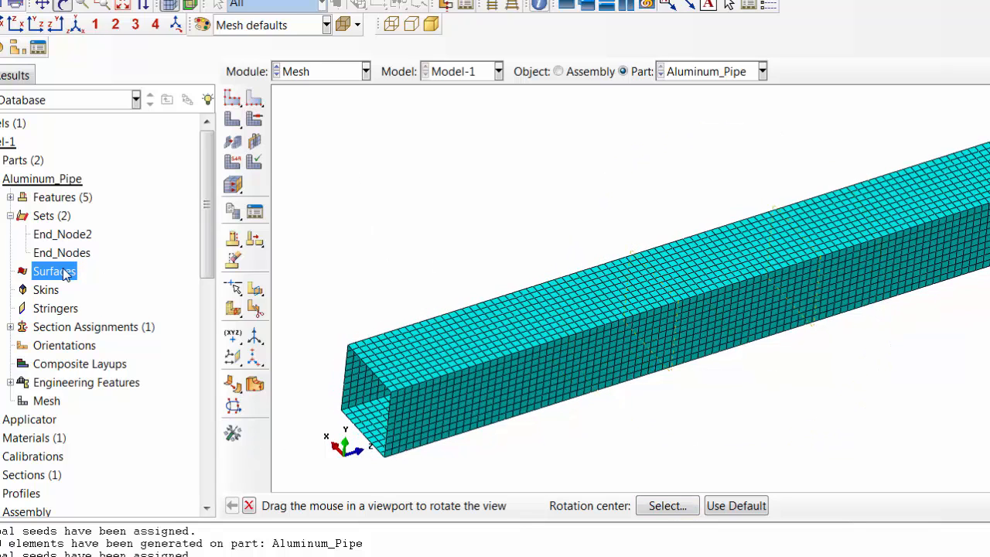
left_click(249, 506)
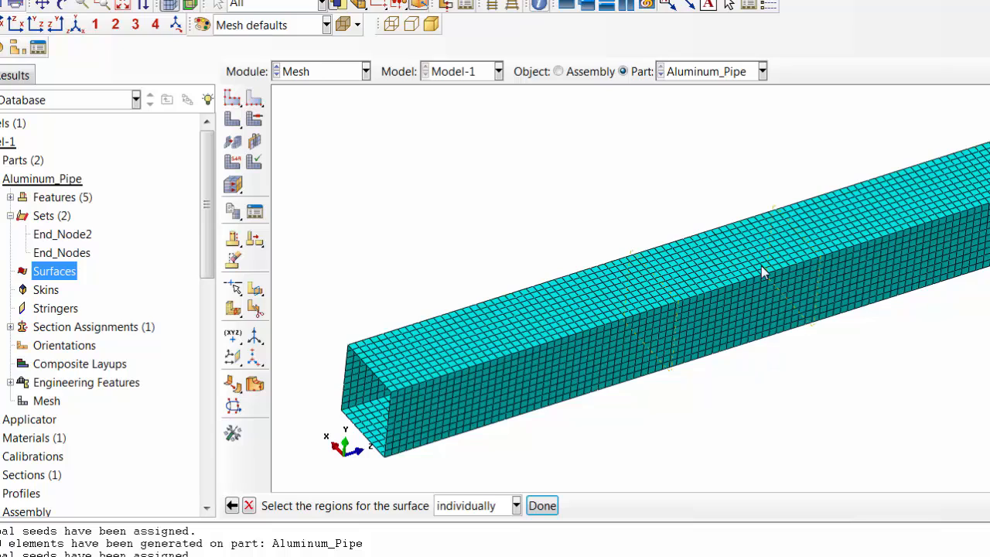
left_click(719, 261)
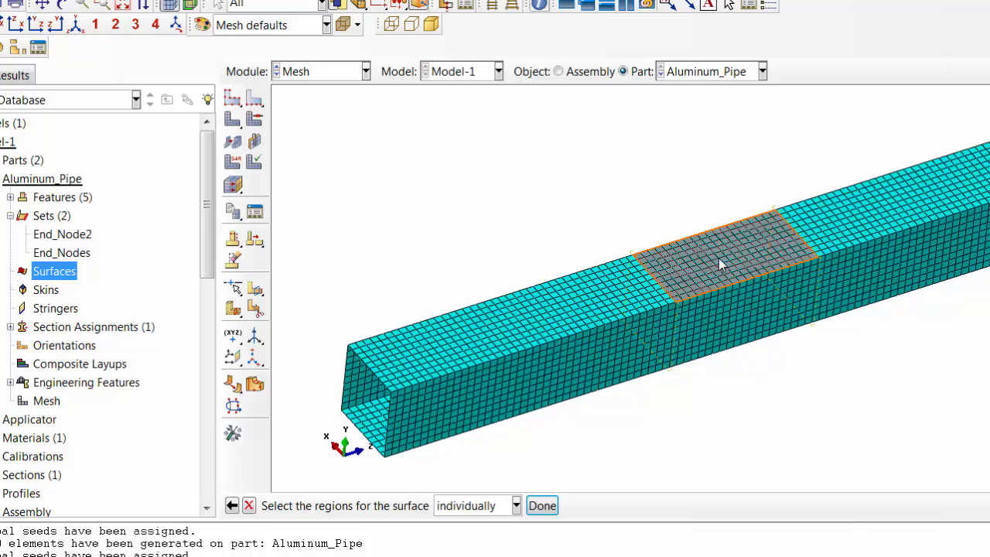
left_click(542, 506)
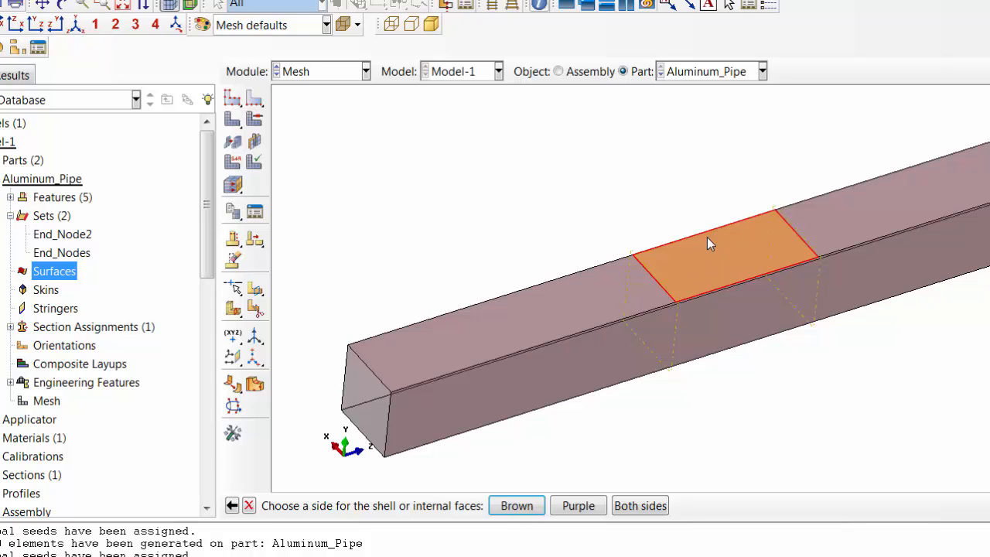
left_click(517, 507)
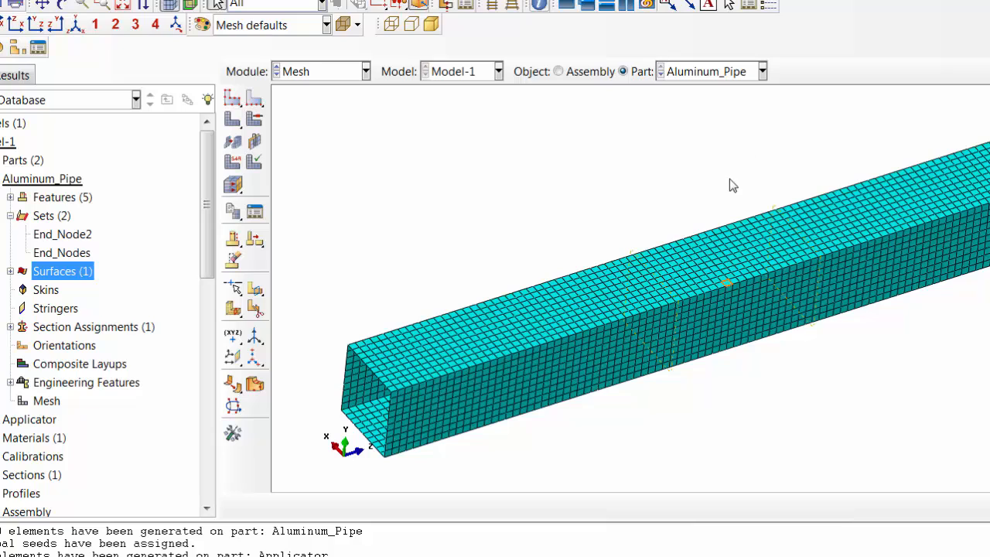
- Start a geometry surface named Master on the Applicator part and select the whole plate face as its region
left_click_drag(207, 221, 223, 249)
double_click(23, 348)
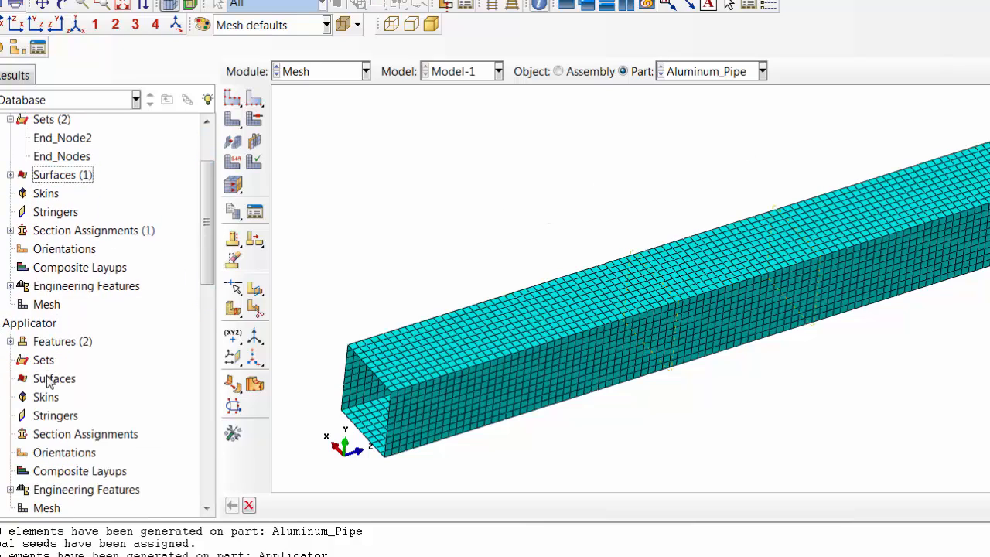
left_click(46, 378)
right_click(47, 378)
left_click(85, 409)
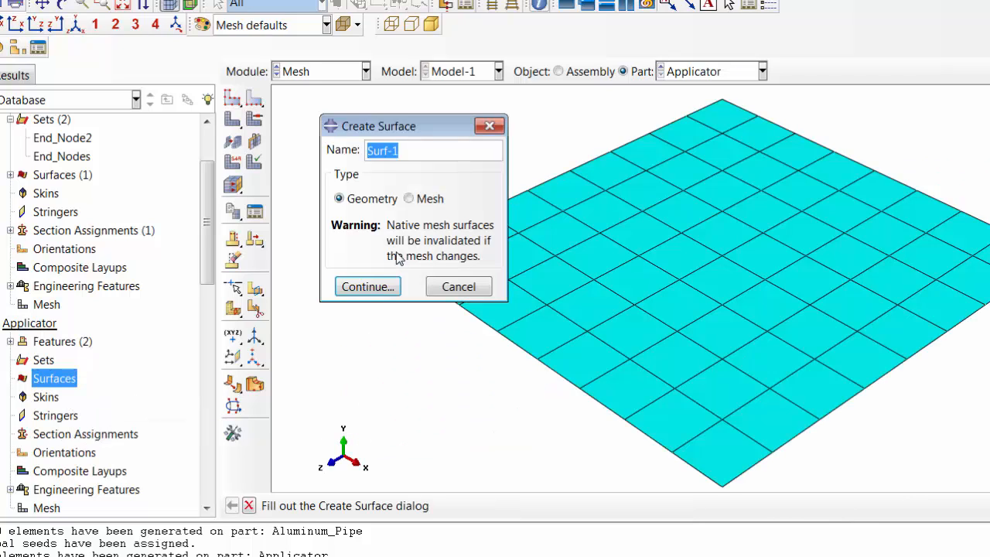
left_click(421, 202)
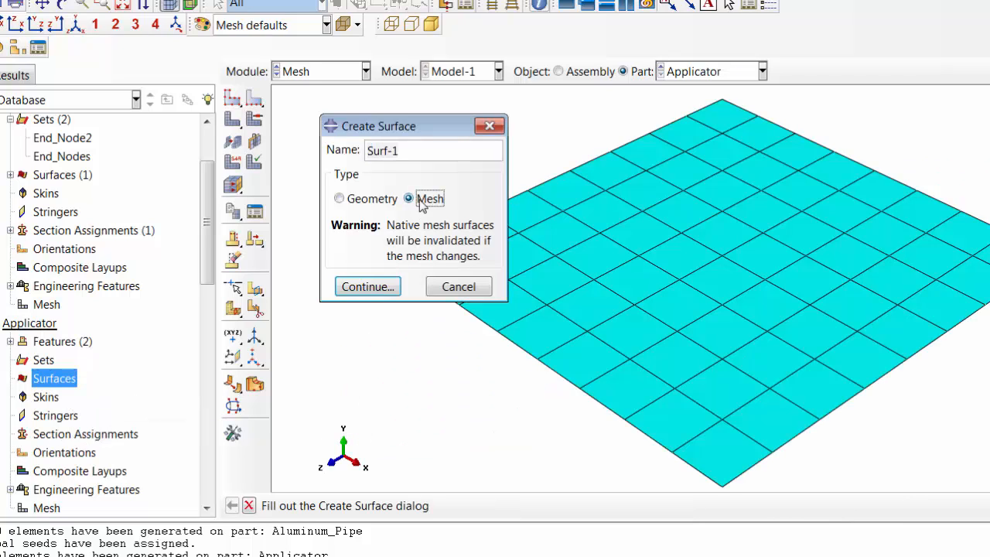
left_click(376, 202)
type("Master")
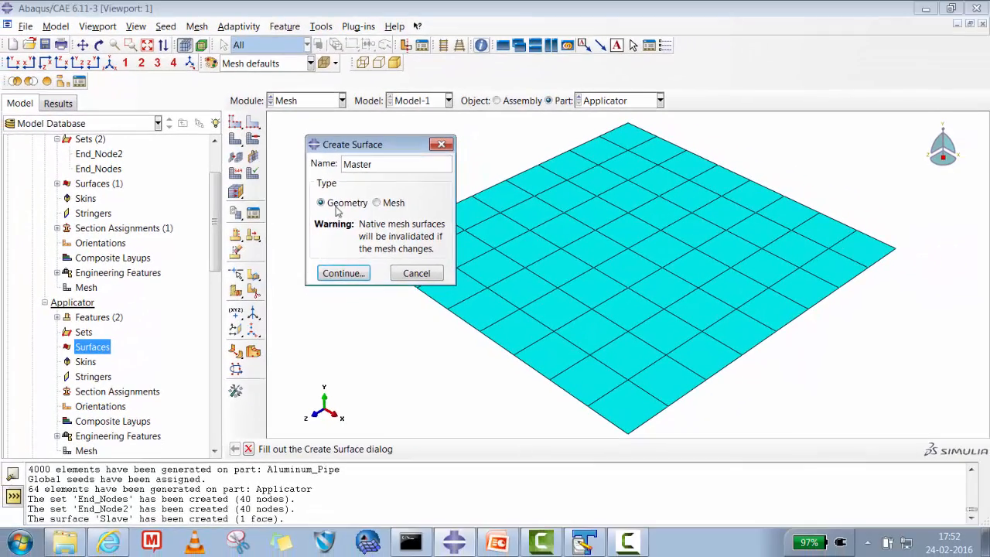
left_click(343, 273)
left_click(561, 280)
left_click(484, 449)
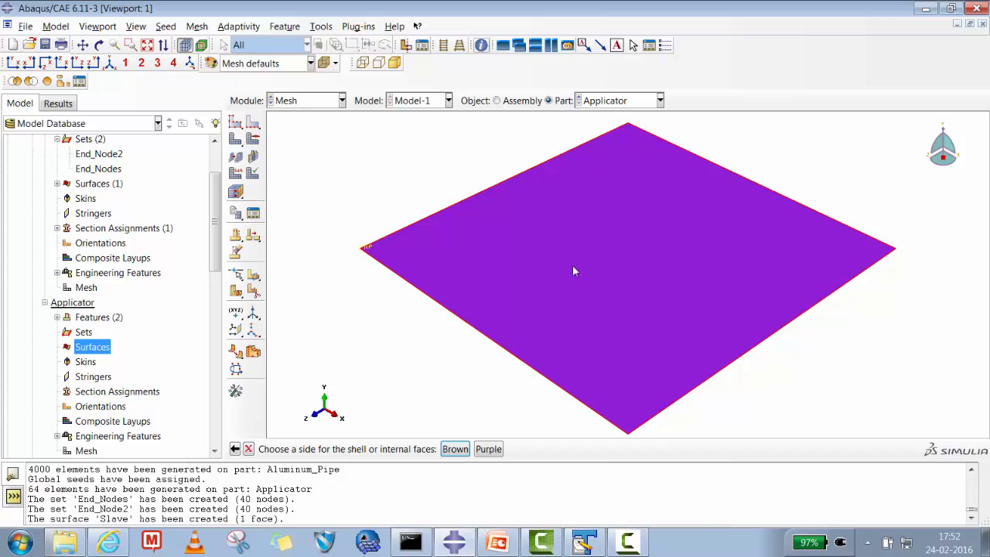
- Inspect the side colours from below and assign the brown side, on the plate's underside, to the Master surface
left_click(98, 44)
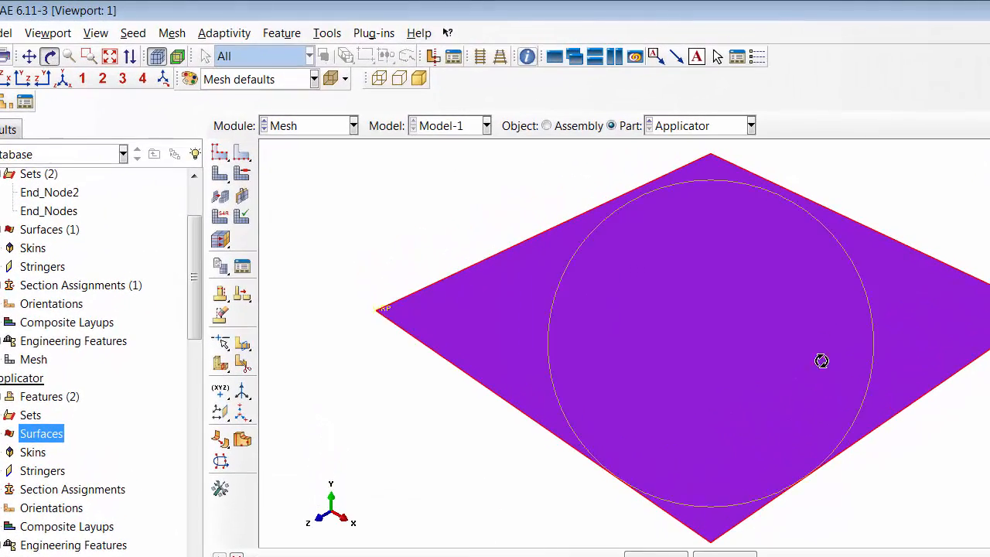
left_click_drag(756, 311, 773, 300)
left_click_drag(892, 374, 734, 255)
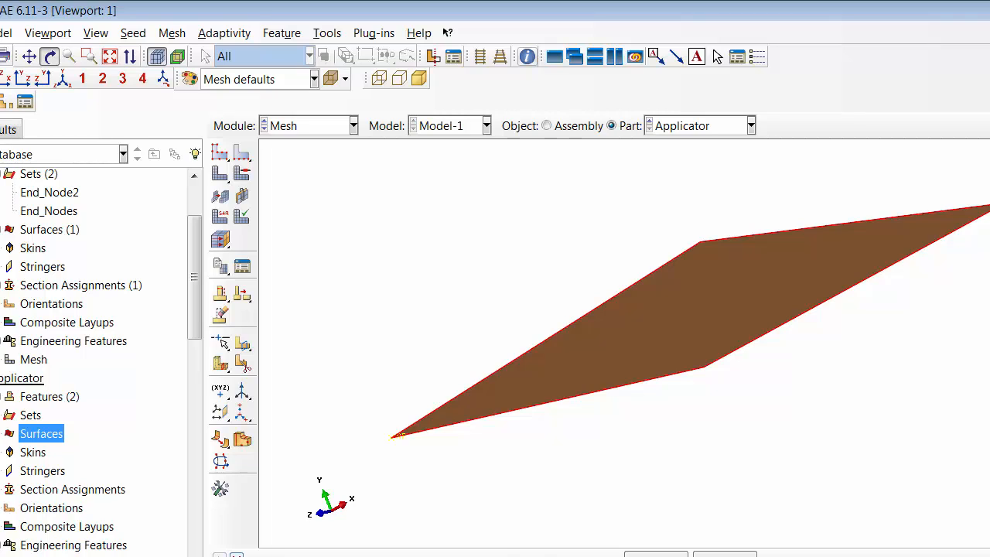
key("Escape")
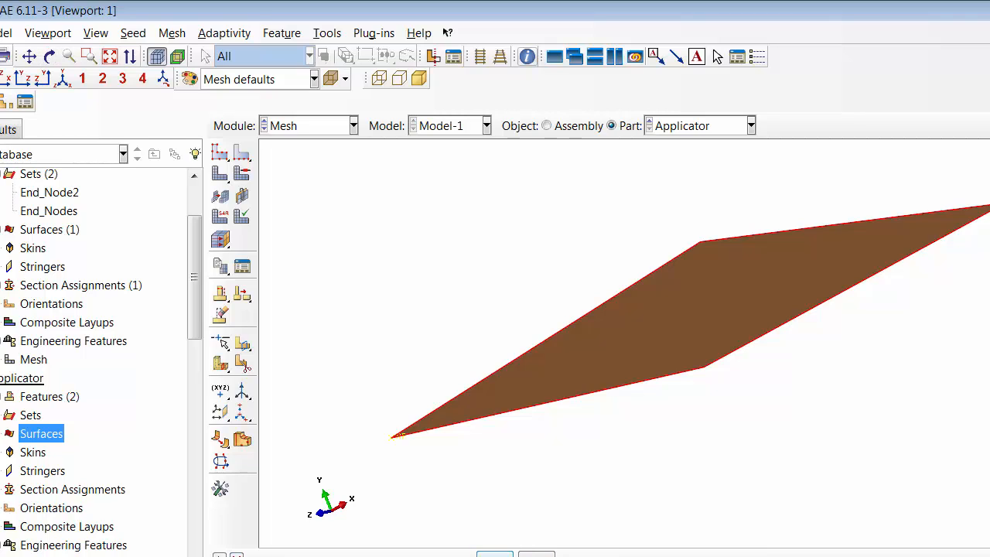
left_click(495, 554)
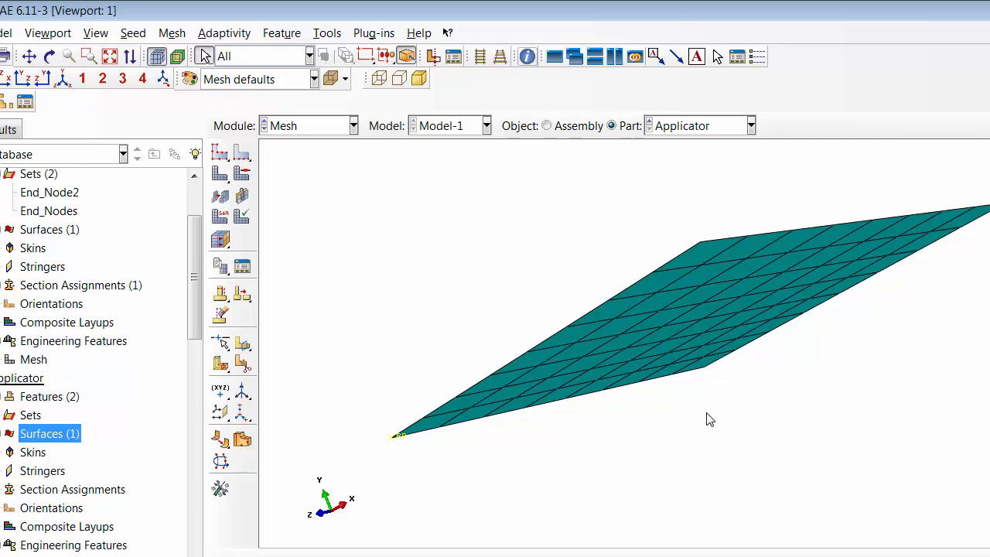
- Create an interaction property of type Contact in the model
left_click(49, 56)
left_click_drag(784, 265, 781, 356)
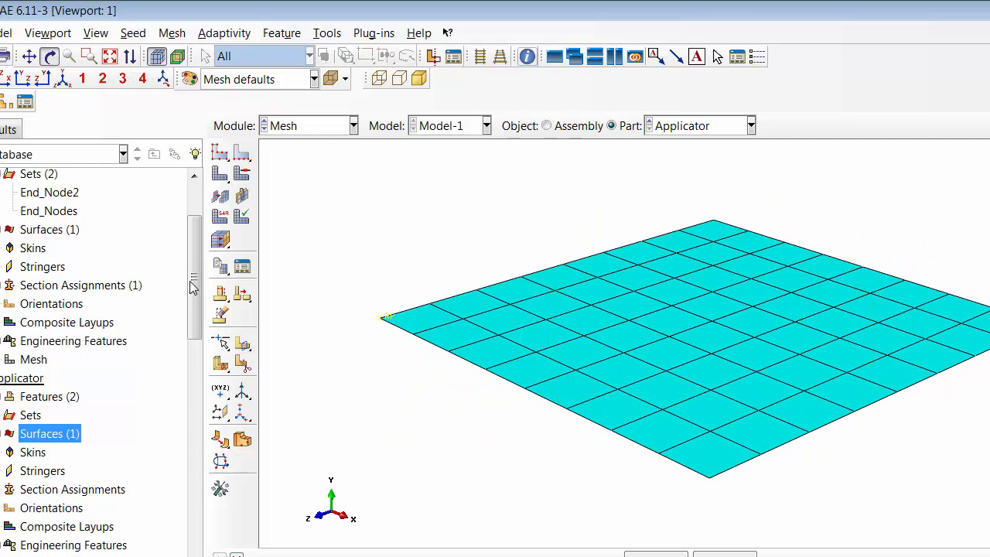
left_click_drag(195, 284, 206, 434)
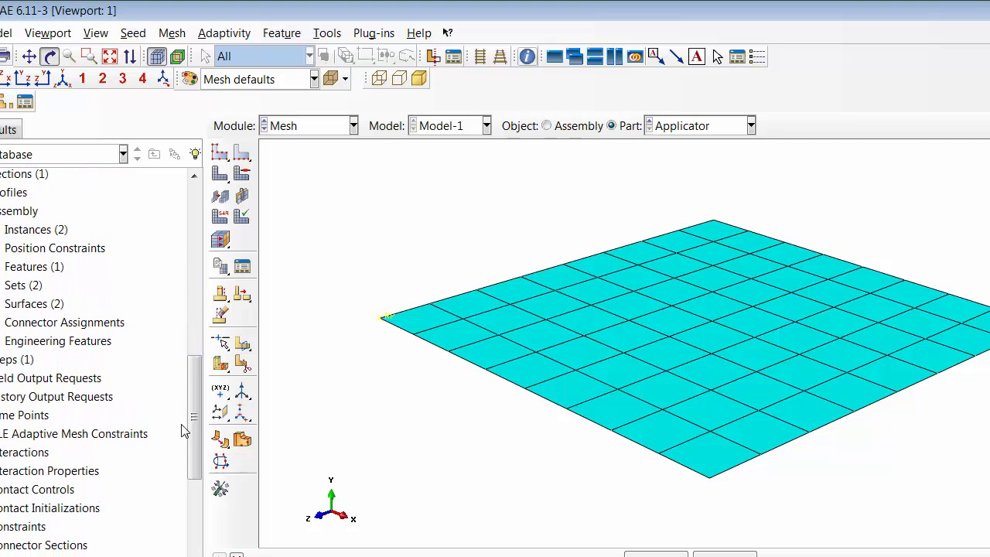
left_click(9, 468)
right_click(9, 468)
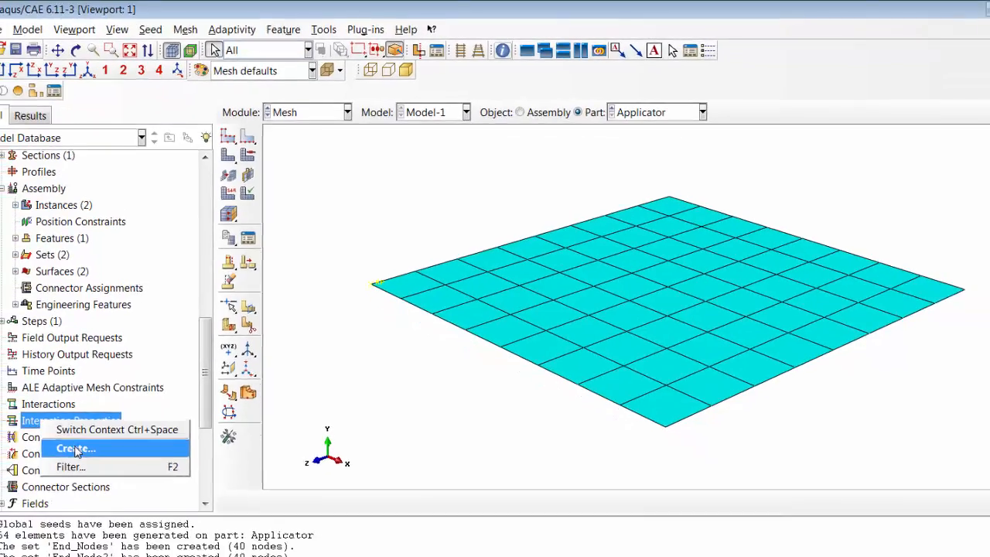
left_click(49, 497)
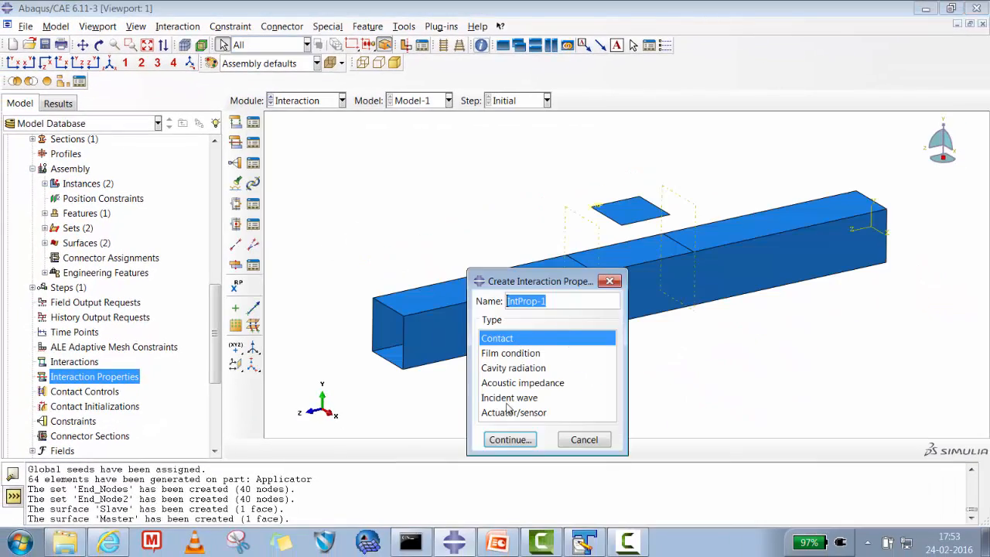
left_click(510, 439)
- Add Tangential Behavior with the Penalty friction formulation to the contact property, enter its friction coefficient and save the property
left_click(306, 151)
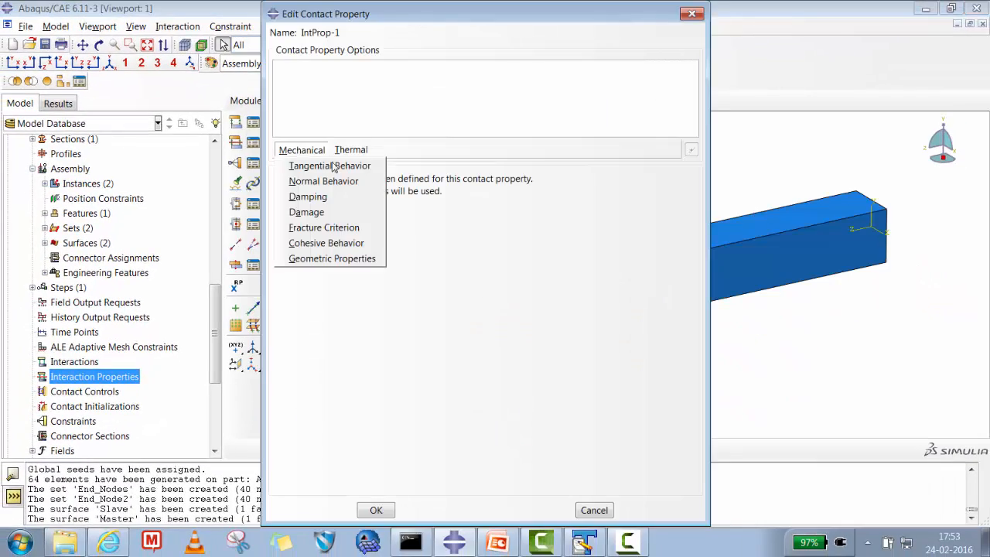
left_click(324, 164)
left_click(384, 195)
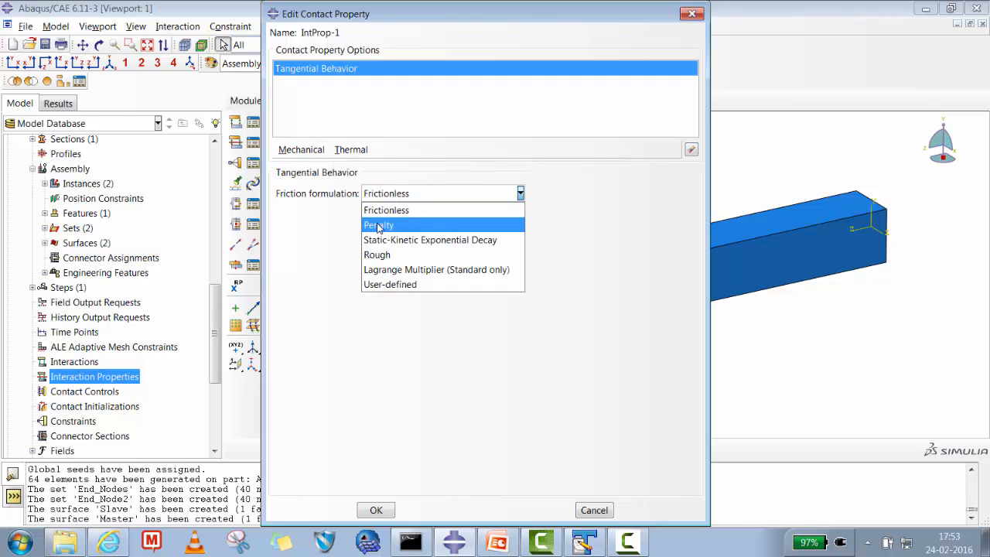
left_click(376, 225)
left_click(323, 349)
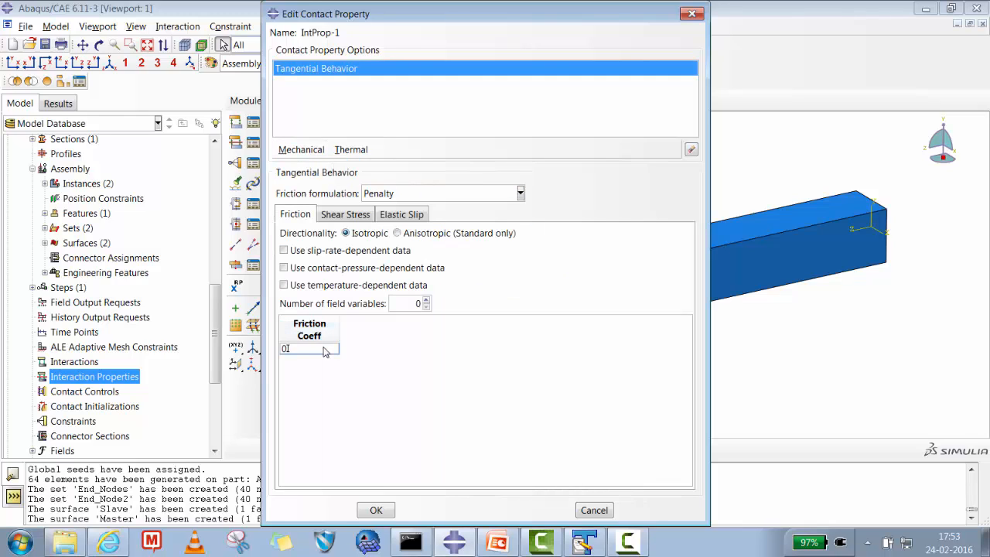
left_click(376, 510)
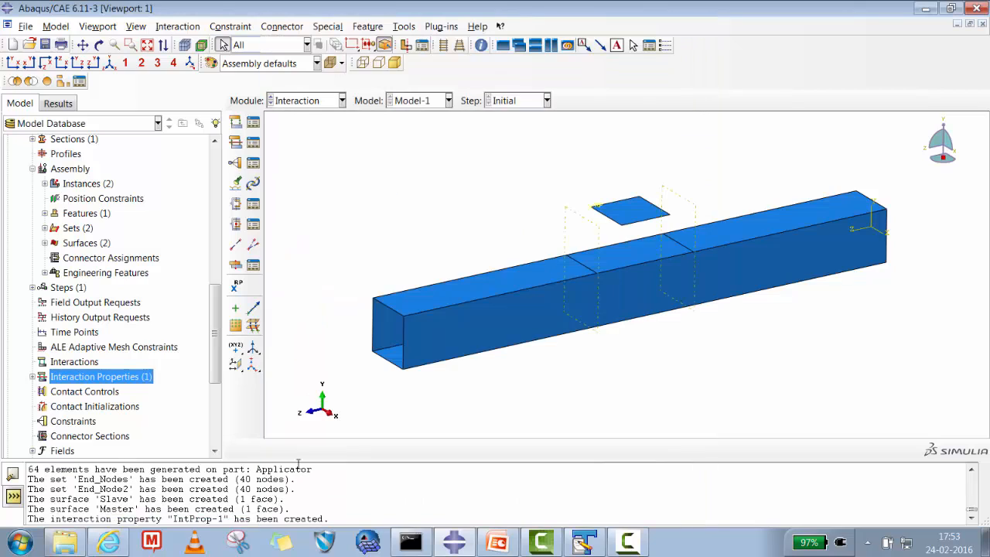
- Create a Surface-to-surface contact (Standard) interaction in the Initial step with Applicator-1.Master as master surface and Aluminum_Pipe-1.Slave as slave surface
right_click(85, 362)
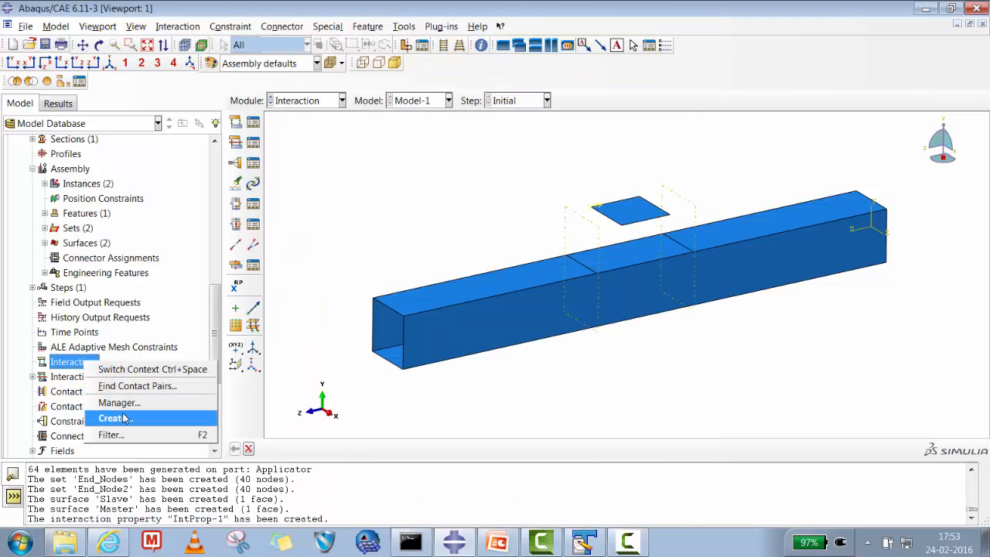
left_click(114, 418)
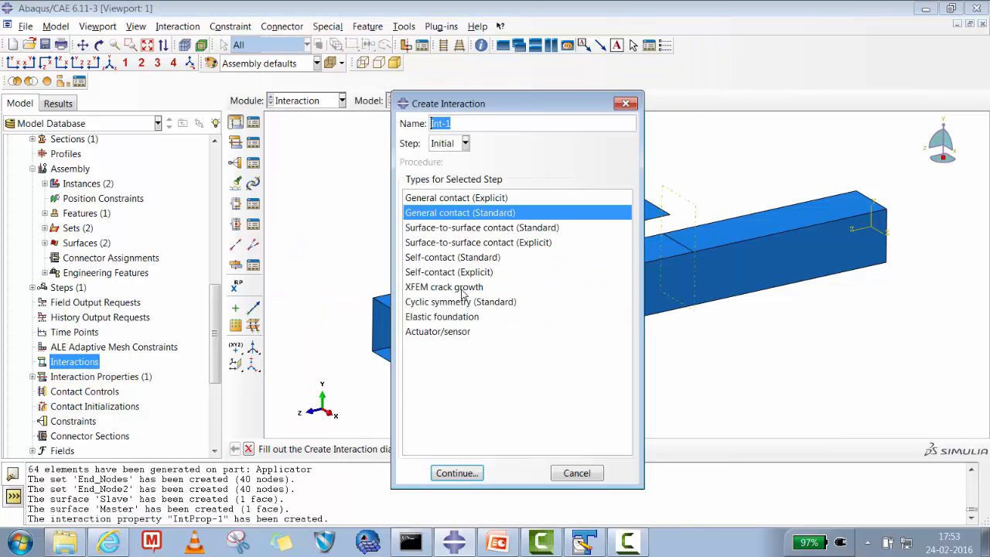
left_click(483, 229)
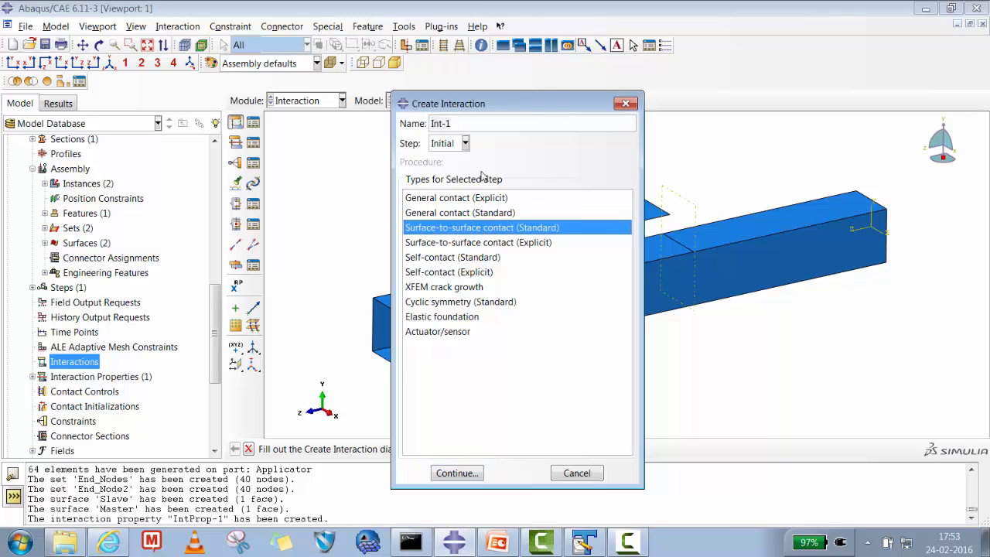
left_click(457, 473)
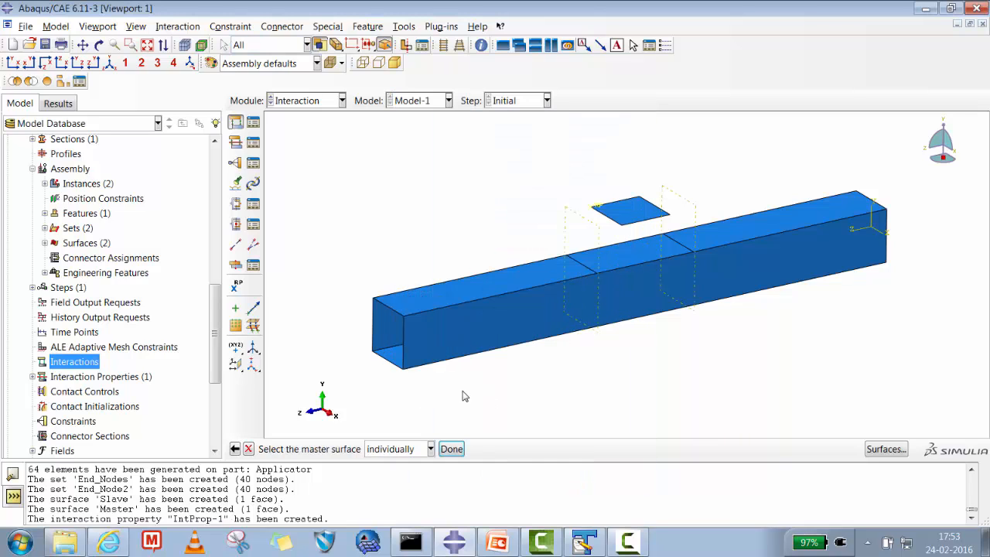
left_click(889, 451)
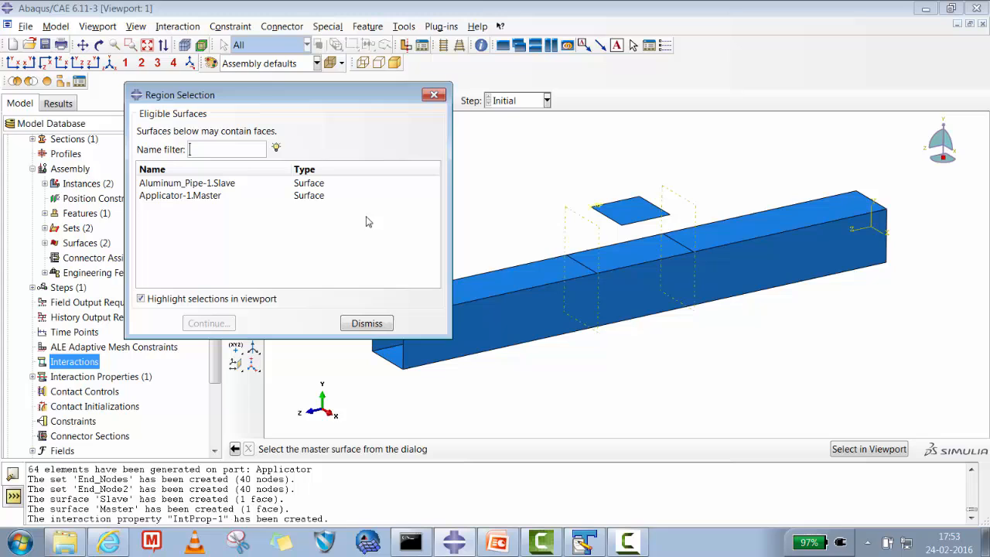
left_click(220, 198)
left_click(207, 324)
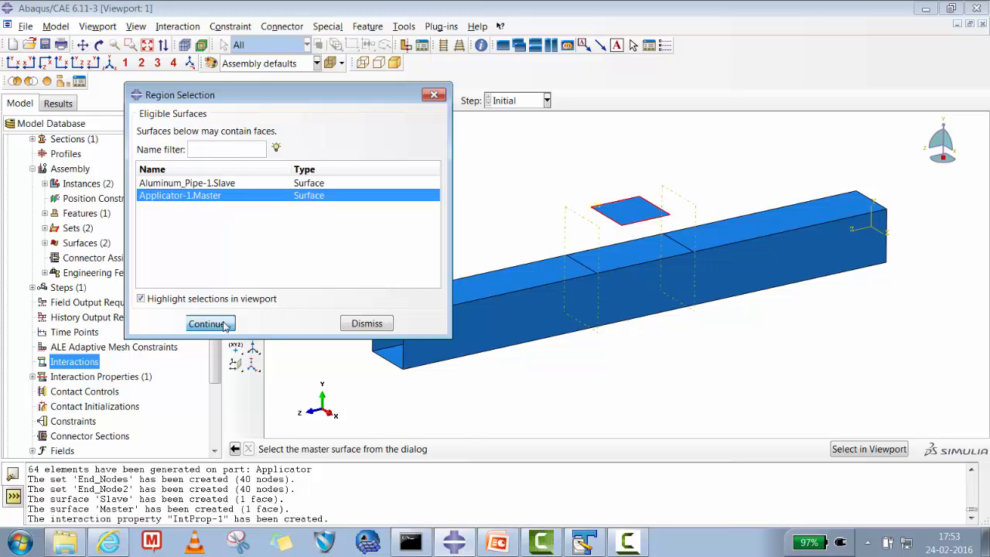
left_click(393, 450)
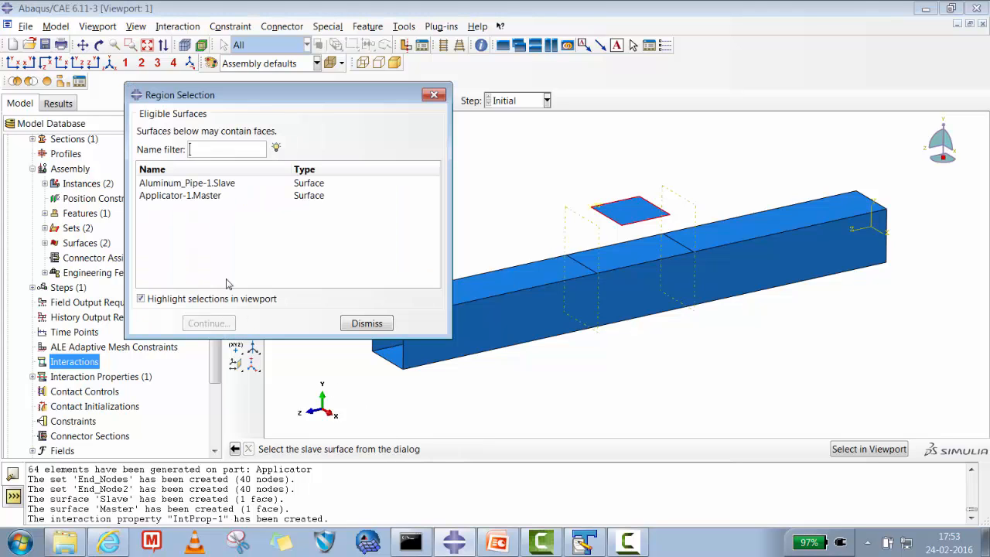
left_click(206, 184)
left_click(207, 323)
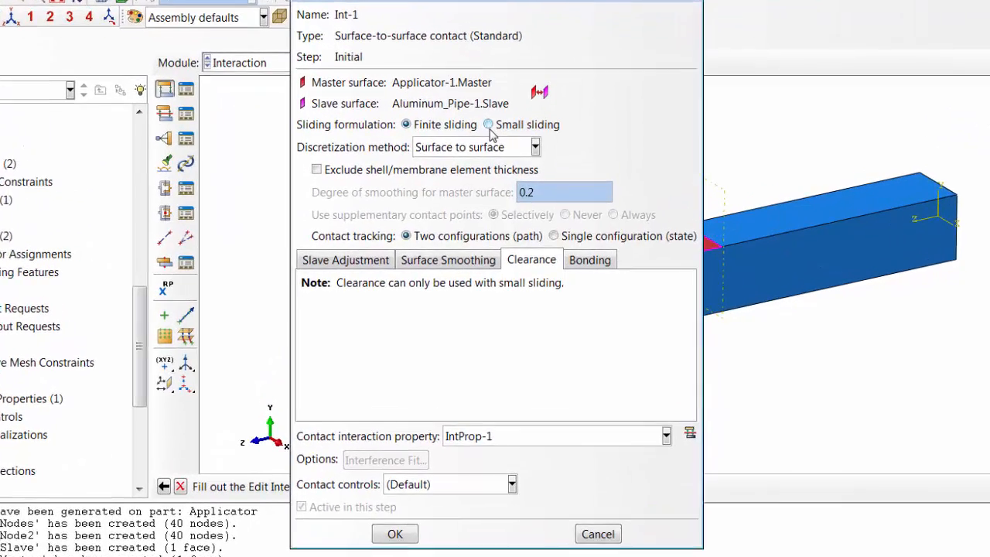
- Set the sliding formulation to Small sliding and review the contact's slave adjustment and surface smoothing options
left_click(501, 153)
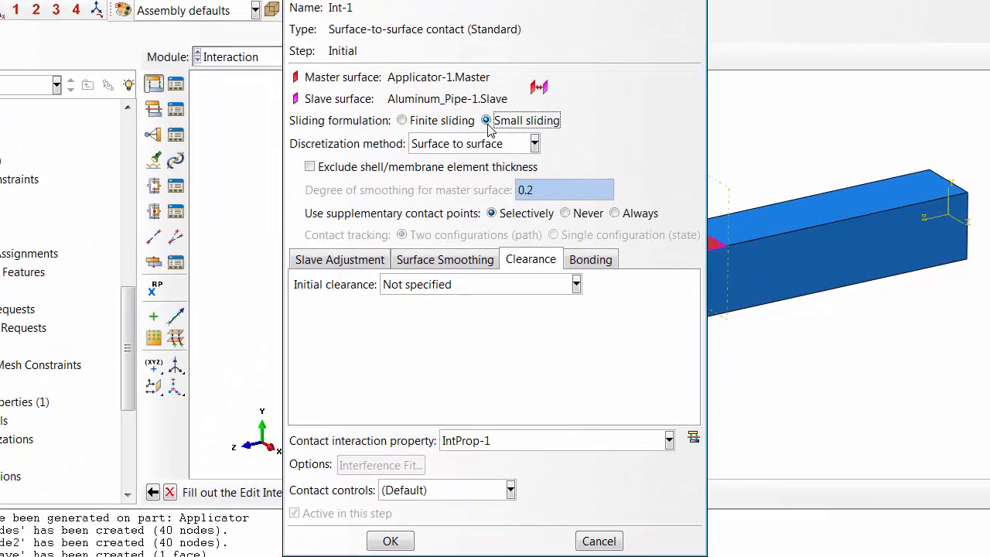
left_click(444, 122)
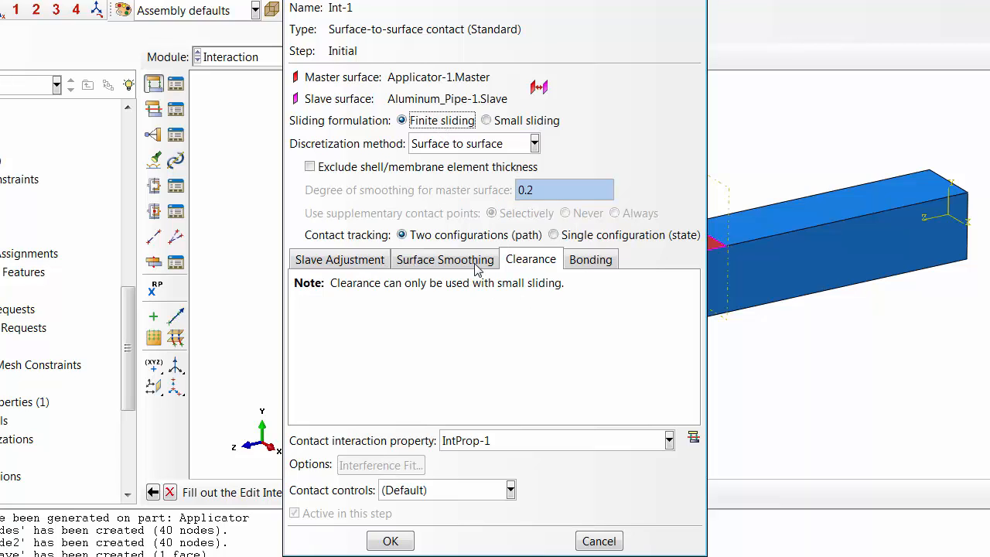
left_click(510, 123)
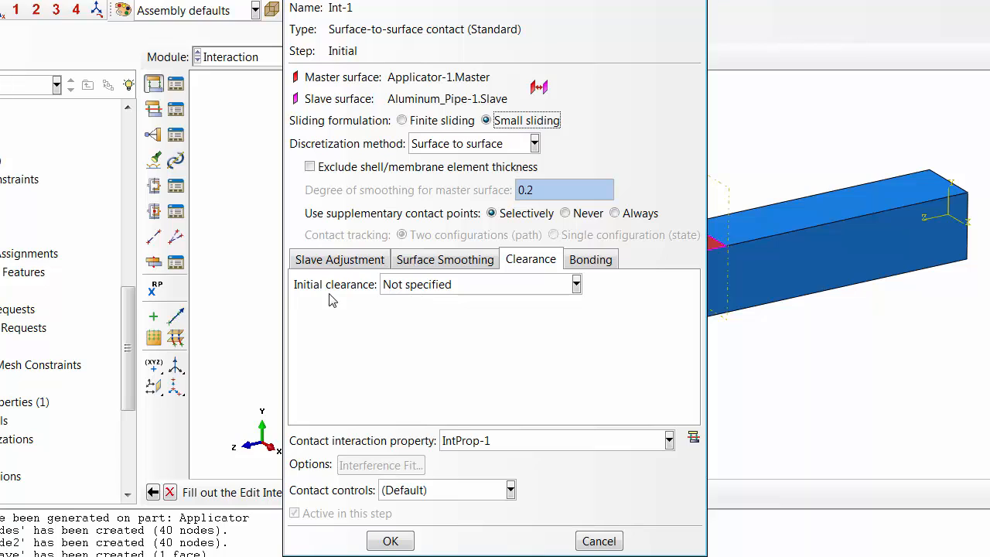
left_click(358, 262)
left_click(445, 261)
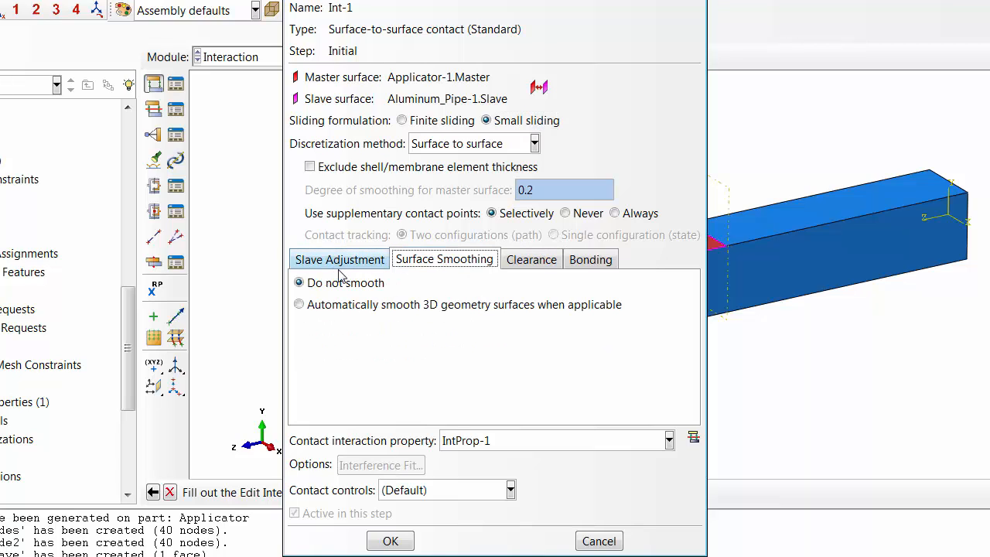
left_click(340, 263)
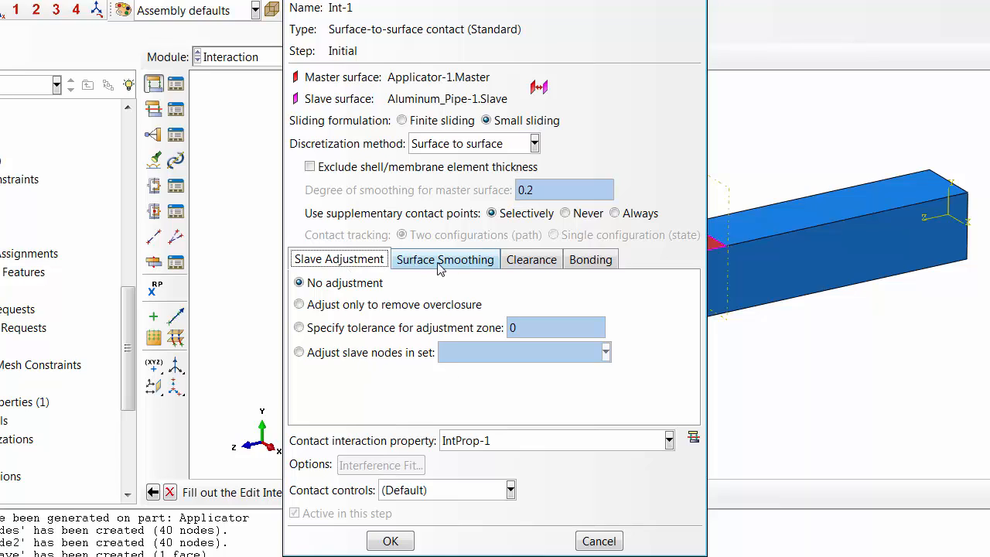
- Set the initial clearance to a uniform value of 0.0 across the slave surface and save the interaction
left_click(532, 263)
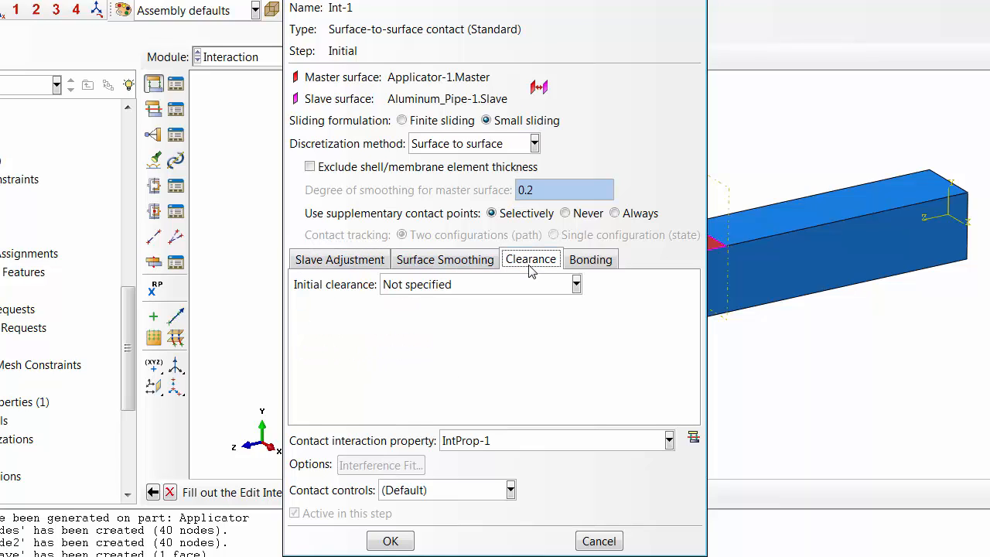
left_click(473, 286)
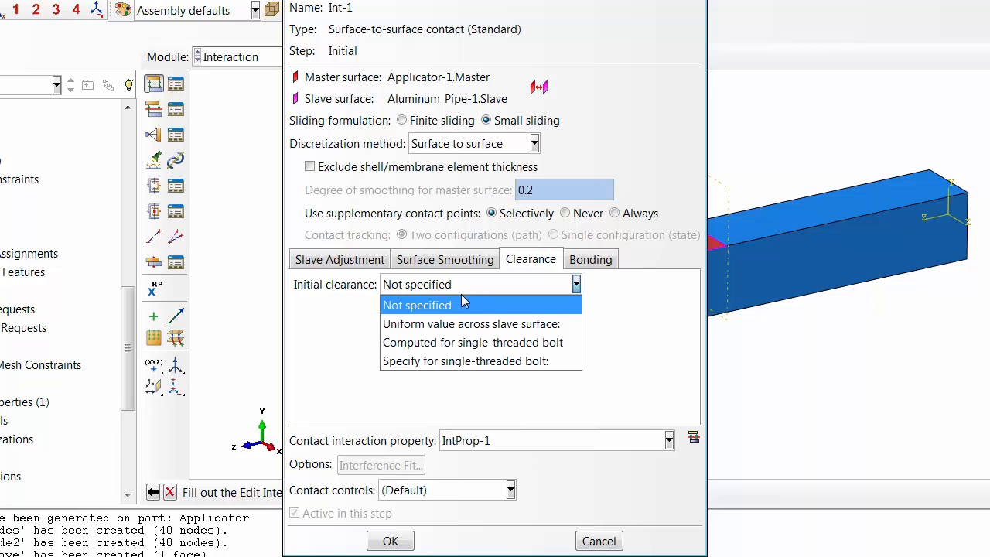
left_click(430, 322)
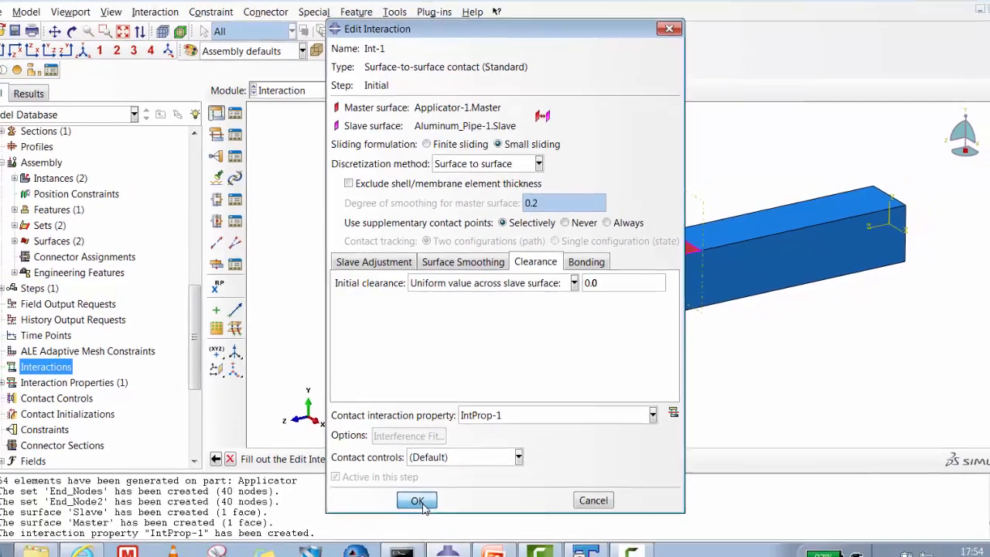
left_click(395, 539)
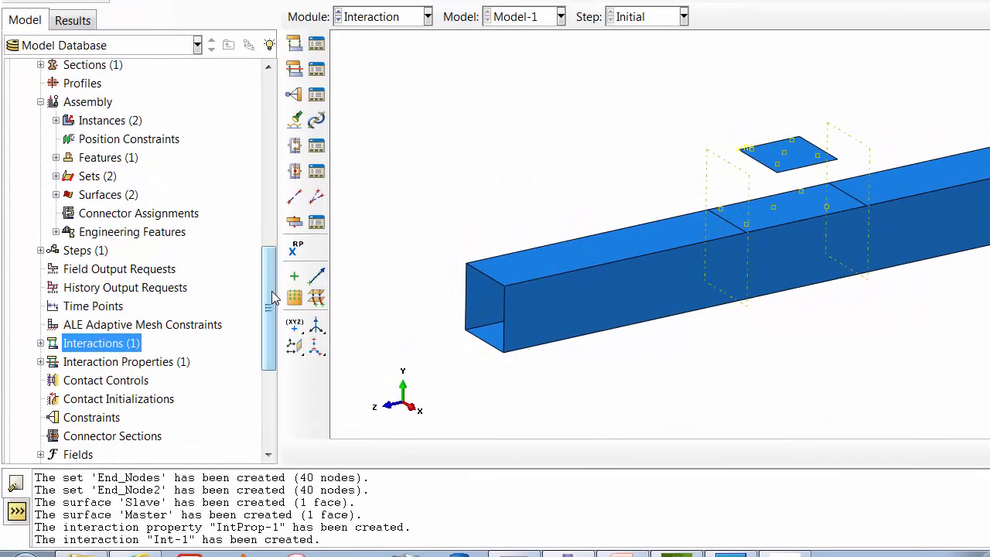
left_click_drag(272, 290, 269, 345)
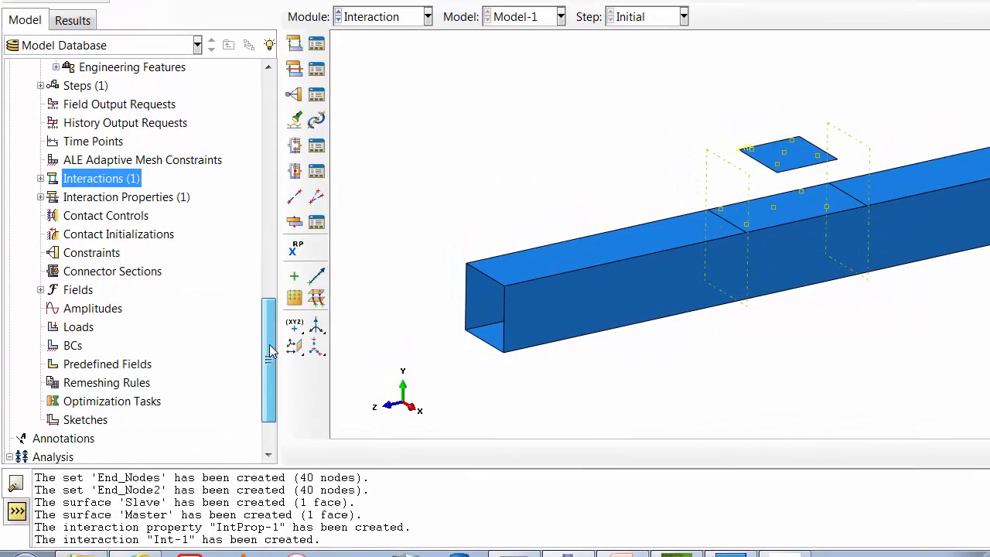
- Start a Symmetry/Antisymmetry/Encastre boundary condition named End1 in the Initial step
left_click(74, 345)
right_click(76, 346)
left_click(86, 391)
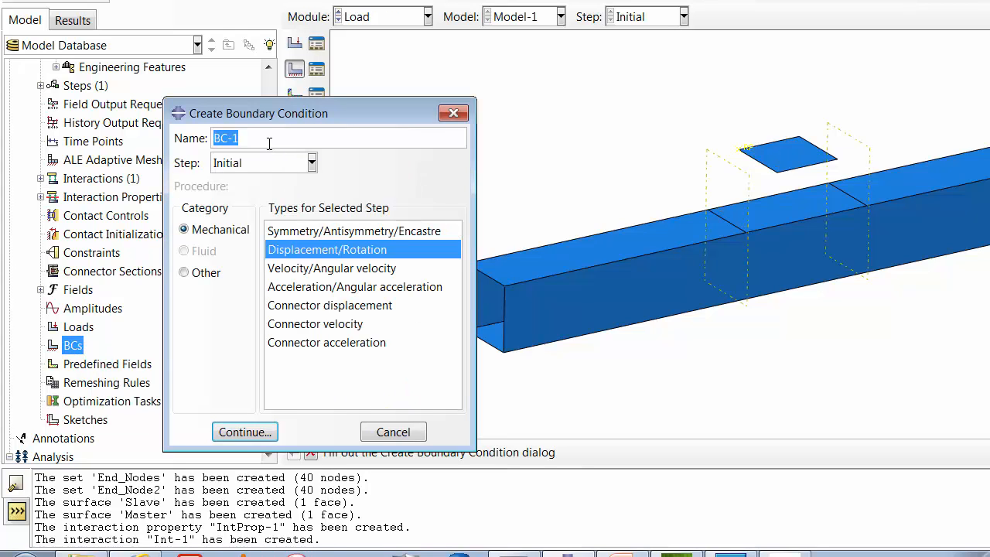
left_click_drag(269, 144, 200, 138)
type("End1")
left_click(336, 231)
left_click(265, 433)
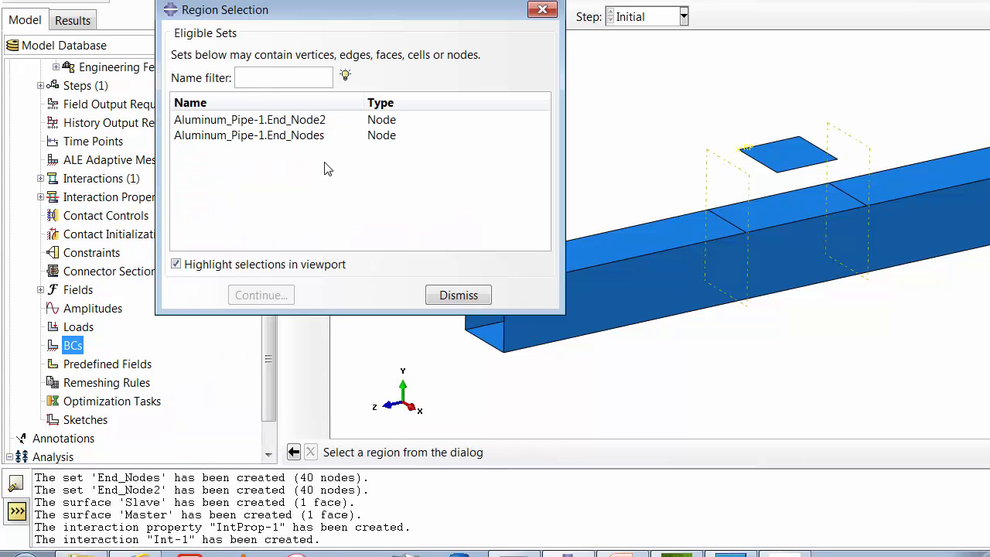
- Apply End1 to the set Aluminum_Pipe-1.End_Node2 as ENCASTRE and save it
left_click(298, 123)
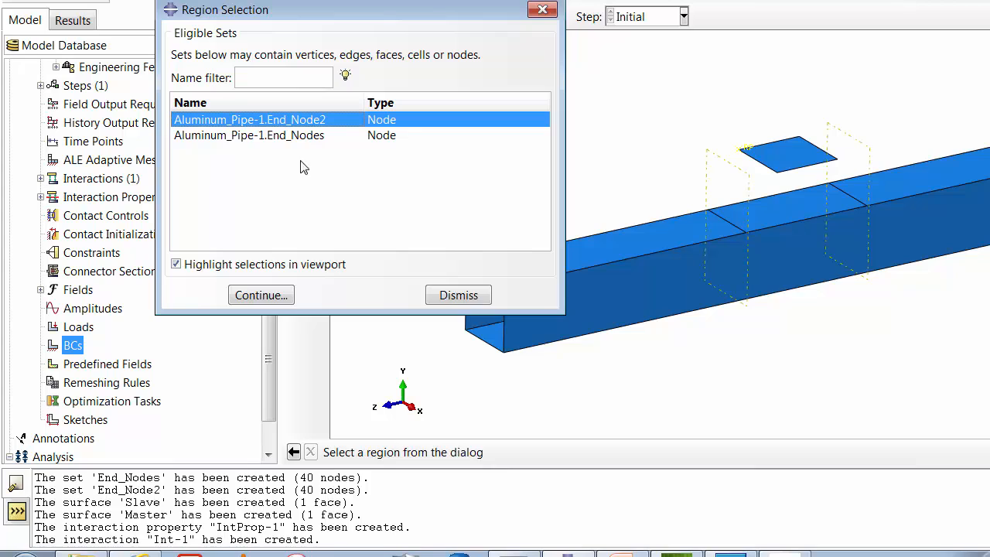
left_click(292, 136)
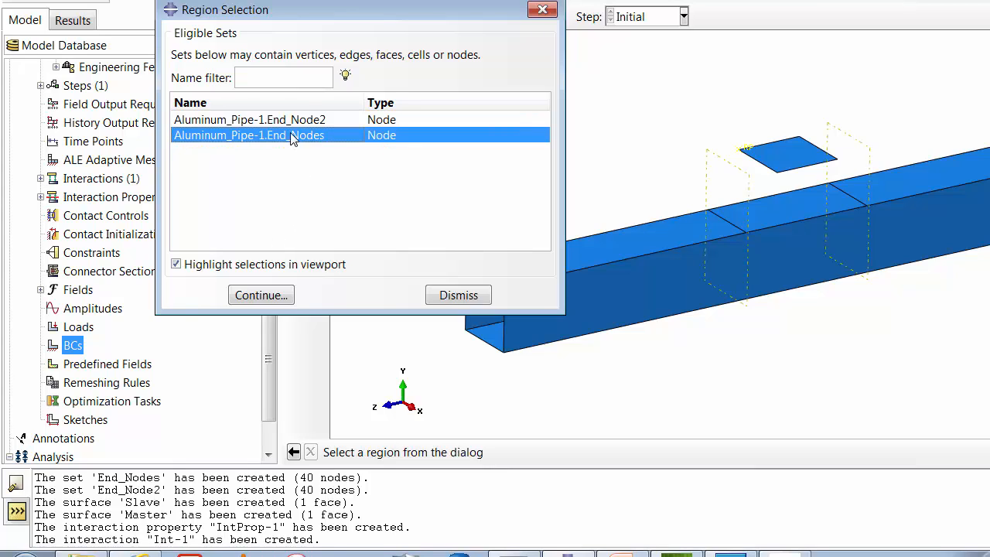
left_click(296, 120)
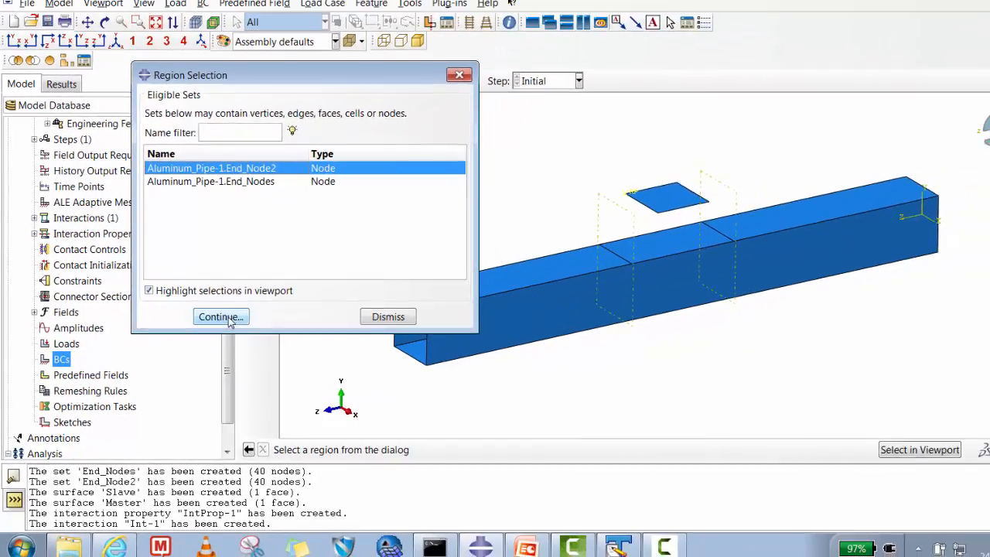
left_click(222, 317)
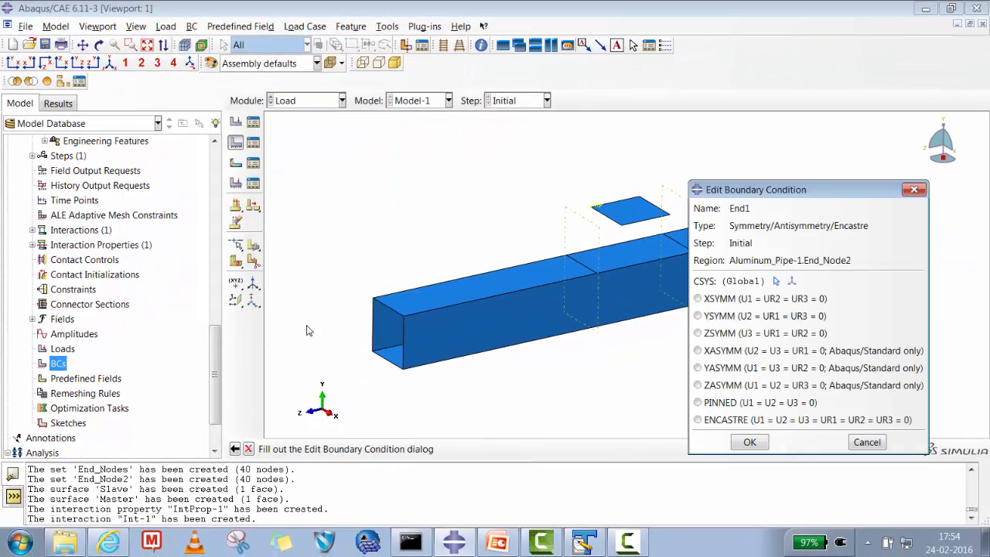
left_click(715, 421)
left_click(749, 442)
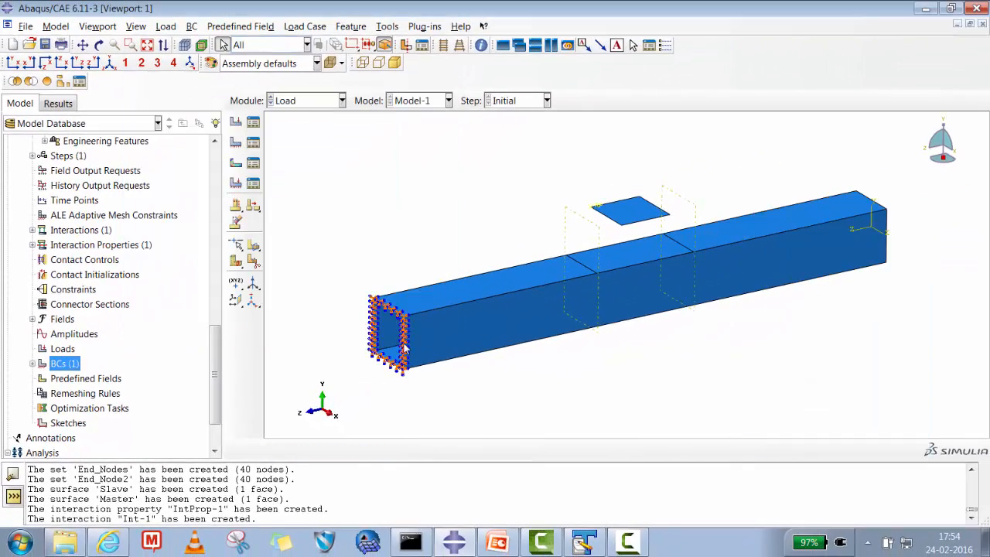
- Create a Symmetry/Antisymmetry/Encastre boundary condition named End2 in the Initial step, applying ENCASTRE to the set Aluminum_Pipe-1.End_Nodes
left_click(32, 363)
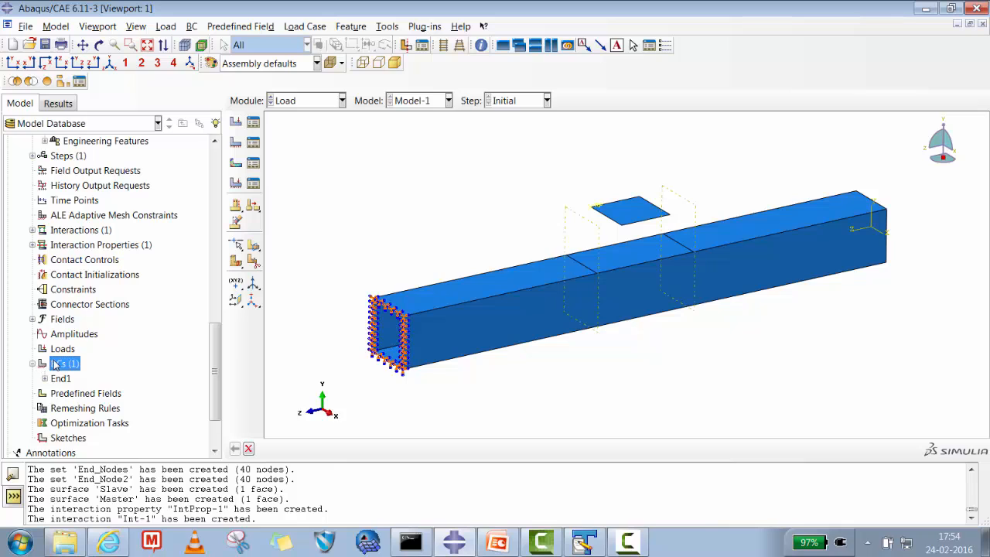
right_click(54, 362)
left_click(83, 402)
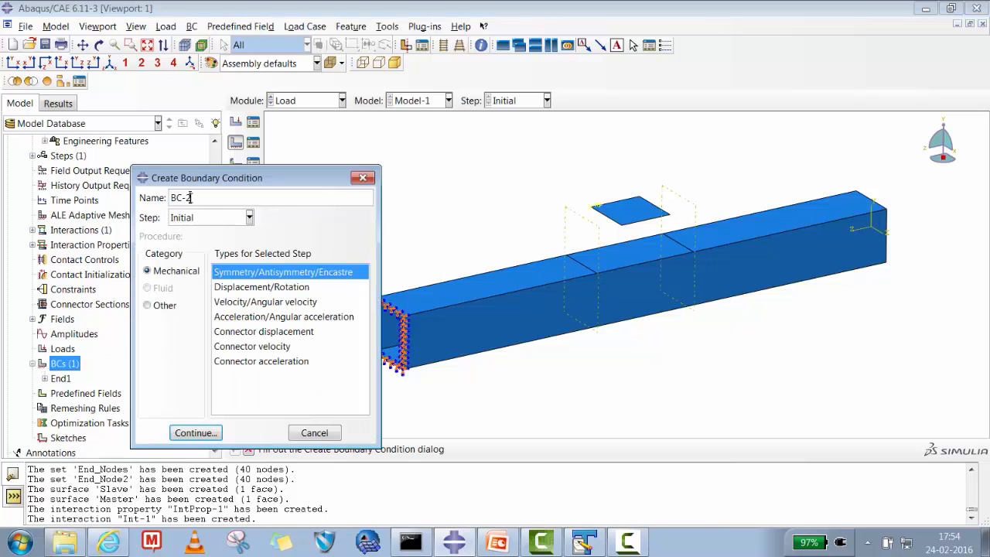
type("End2")
left_click(196, 432)
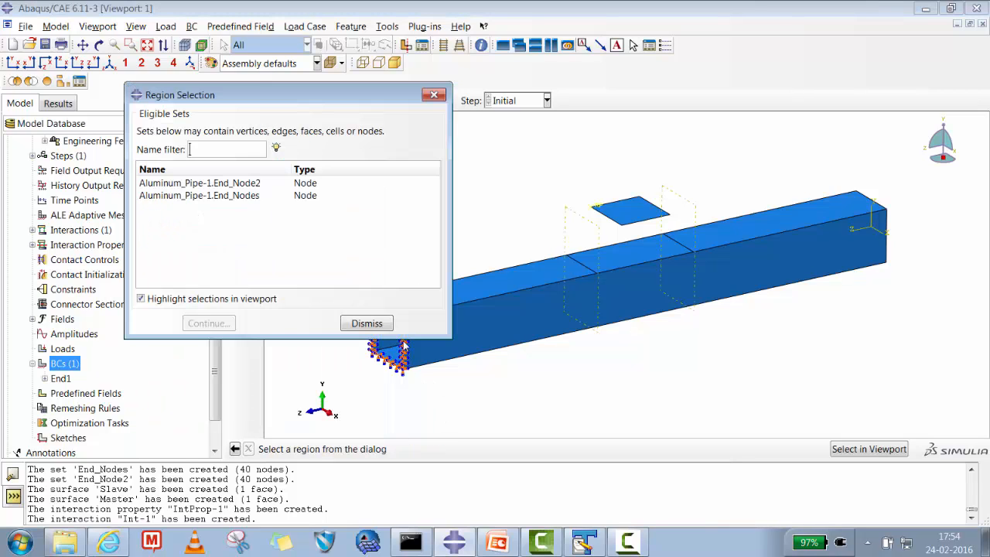
left_click(208, 197)
left_click(207, 323)
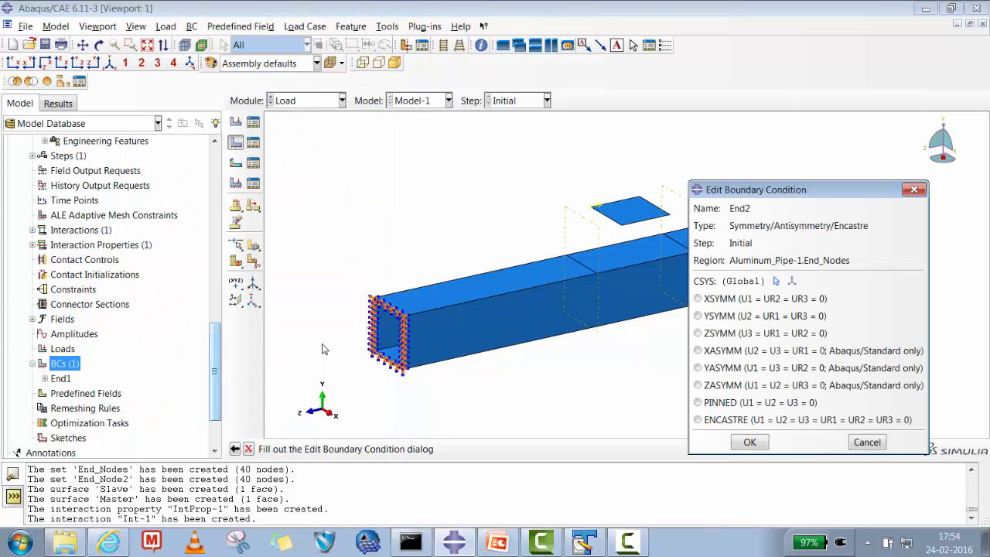
left_click(760, 420)
left_click(747, 442)
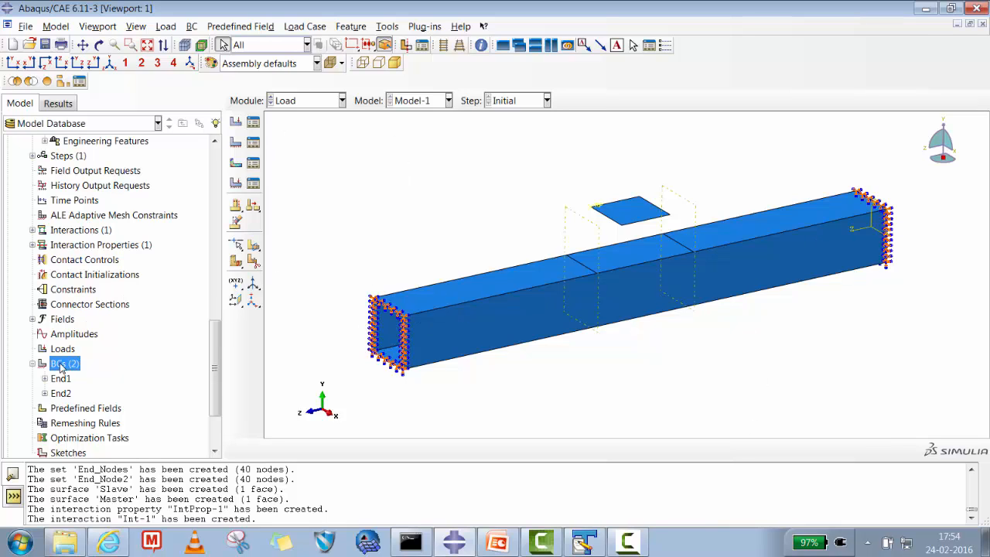
right_click(61, 367)
left_click(87, 402)
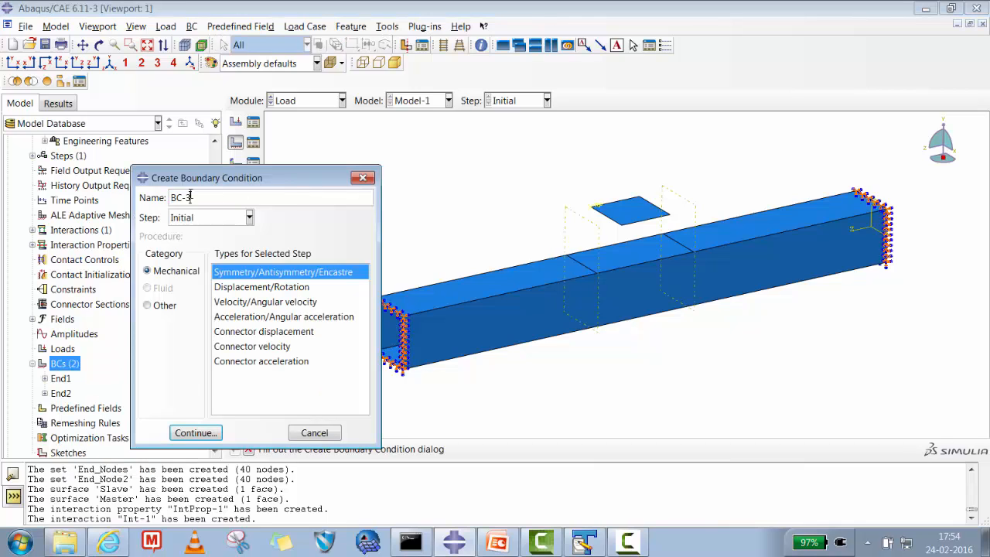
left_click_drag(190, 197, 149, 192)
type("Applicator")
left_click(196, 432)
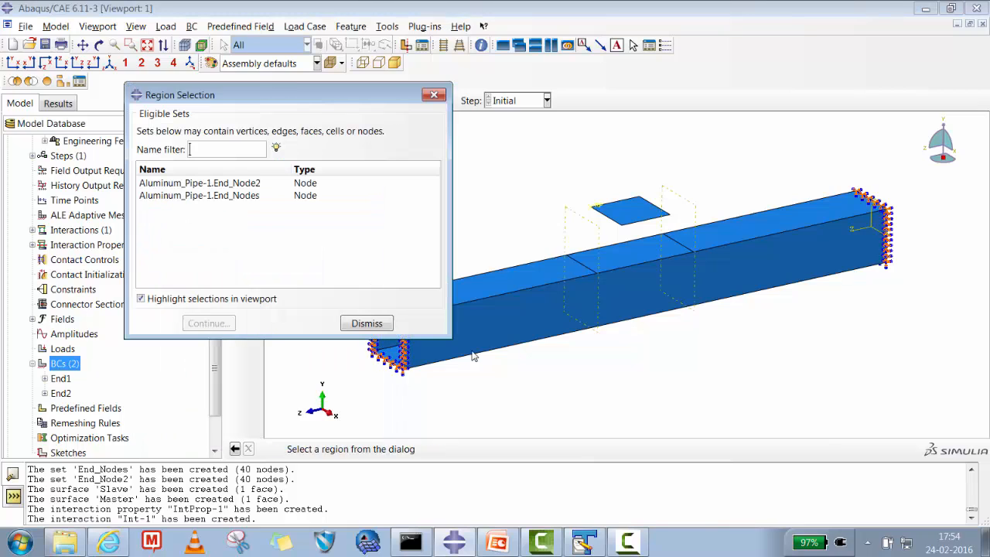
left_click(365, 324)
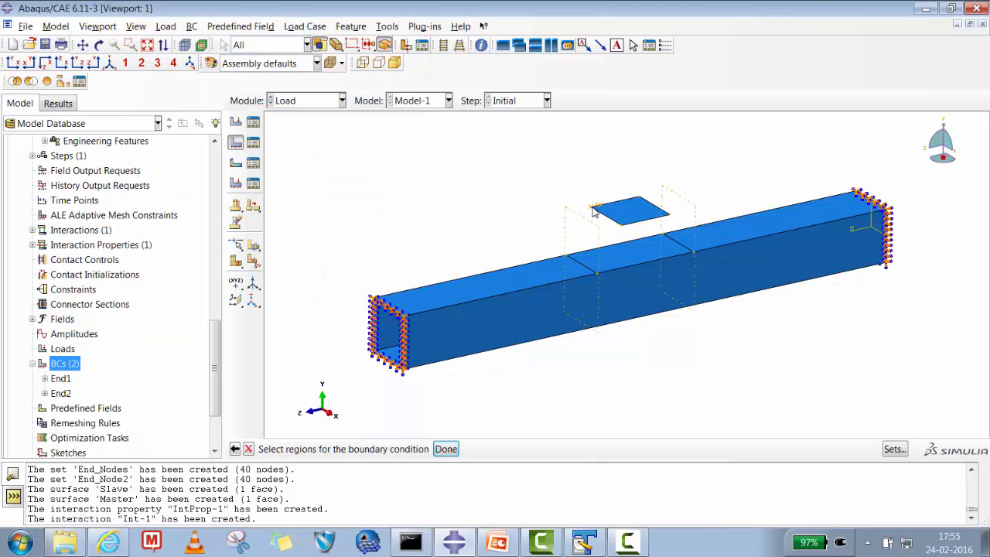
left_click(445, 449)
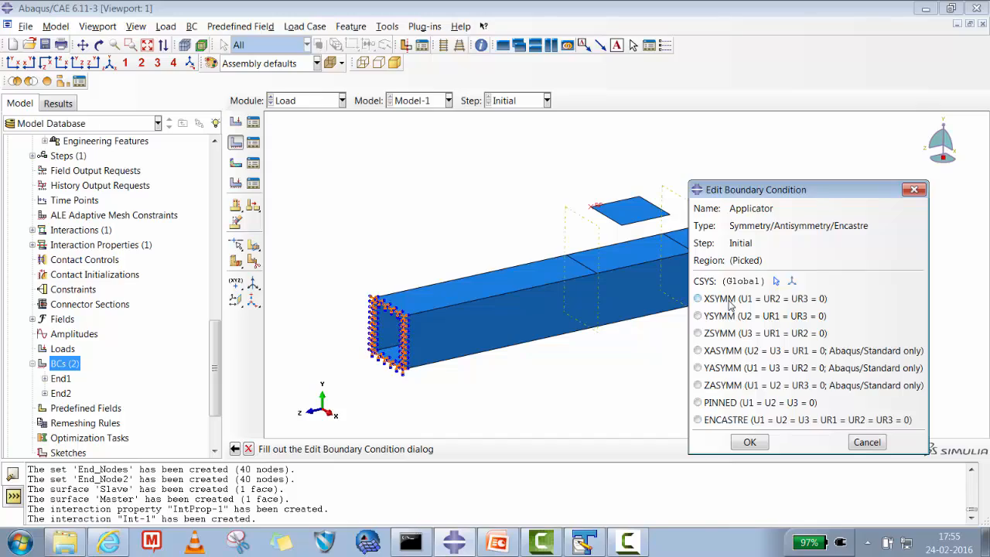
left_click(866, 441)
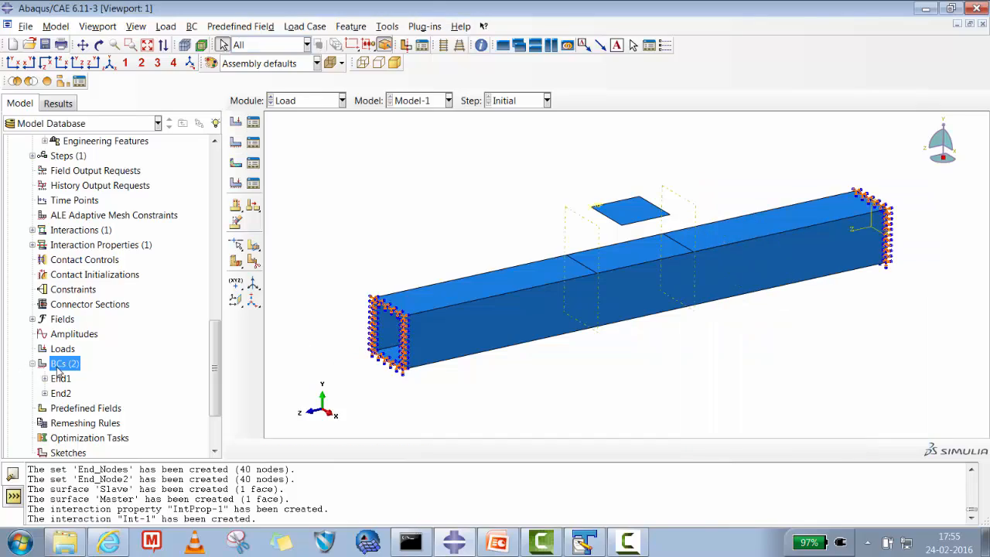
- Start a Displacement/Rotation boundary condition named Applicator in the Initial step on the applicator plate's reference point
right_click(58, 365)
left_click(85, 404)
left_click(244, 286)
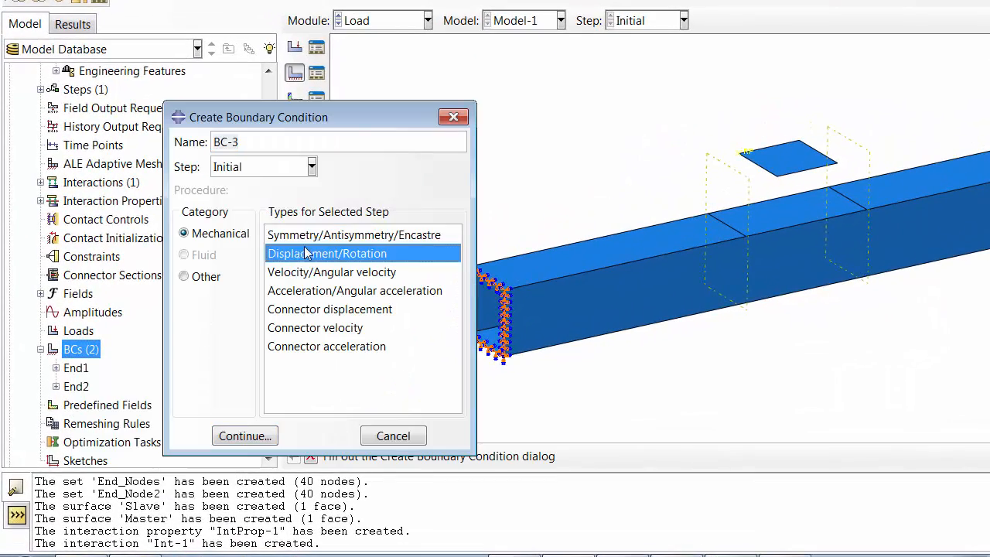
left_click_drag(241, 142, 191, 147)
type("Aapp")
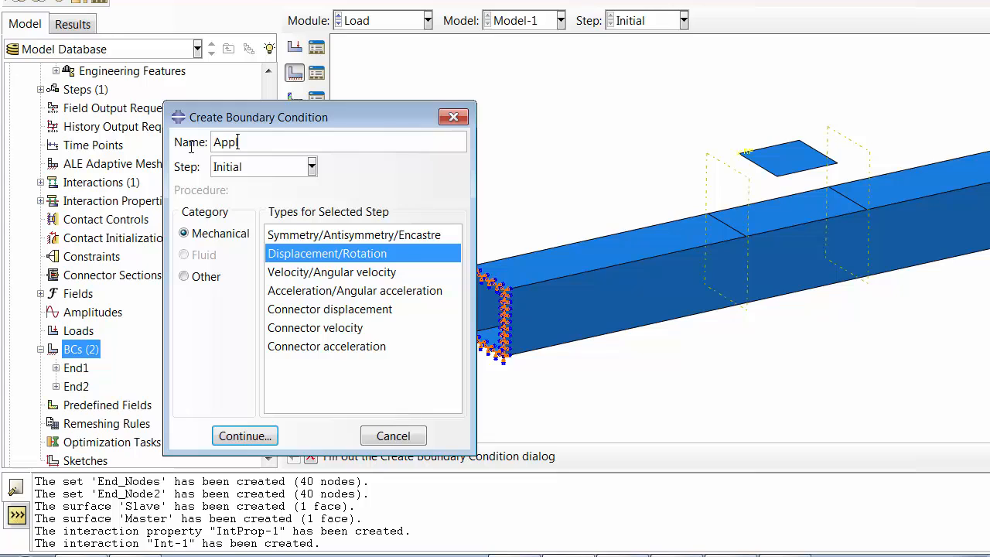
type("licator")
left_click(91, 431)
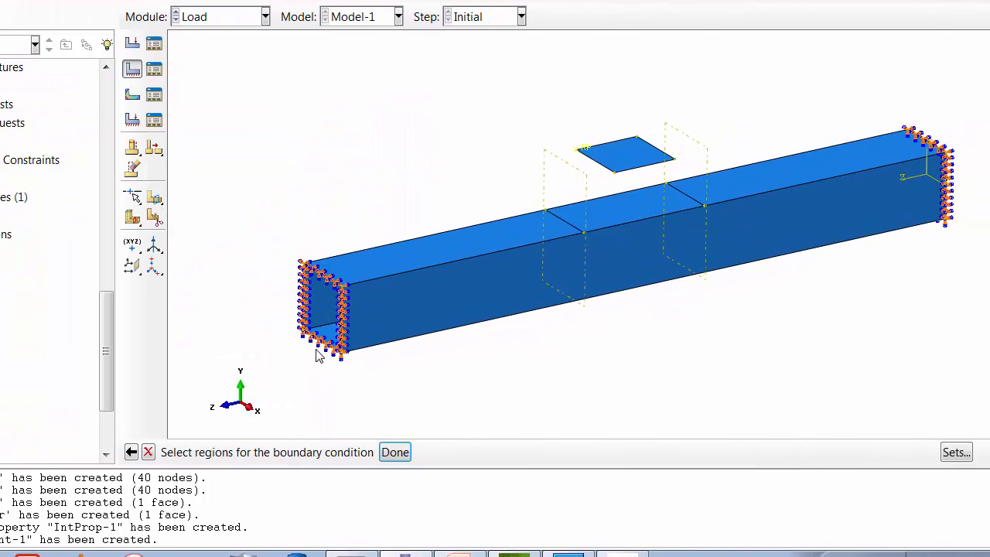
left_click(512, 227)
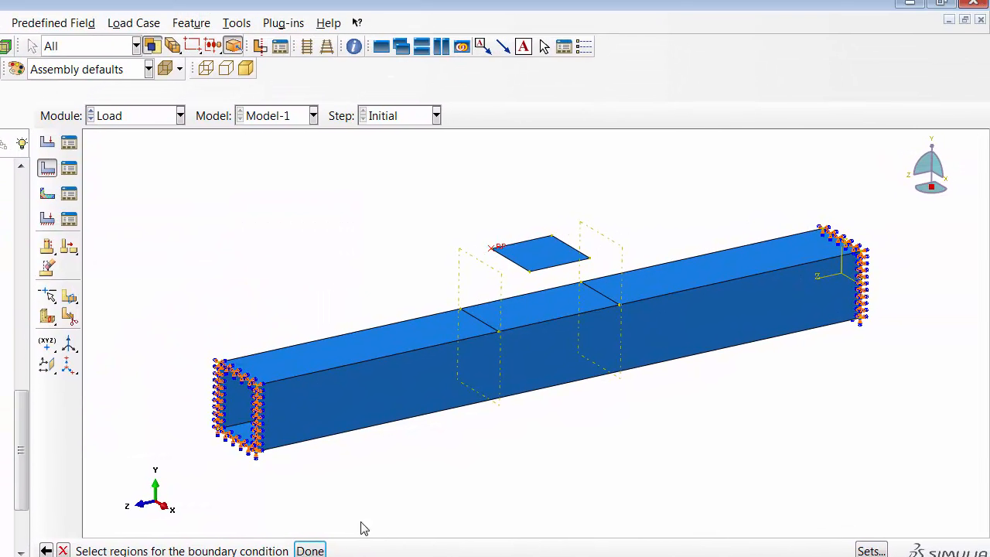
left_click(331, 527)
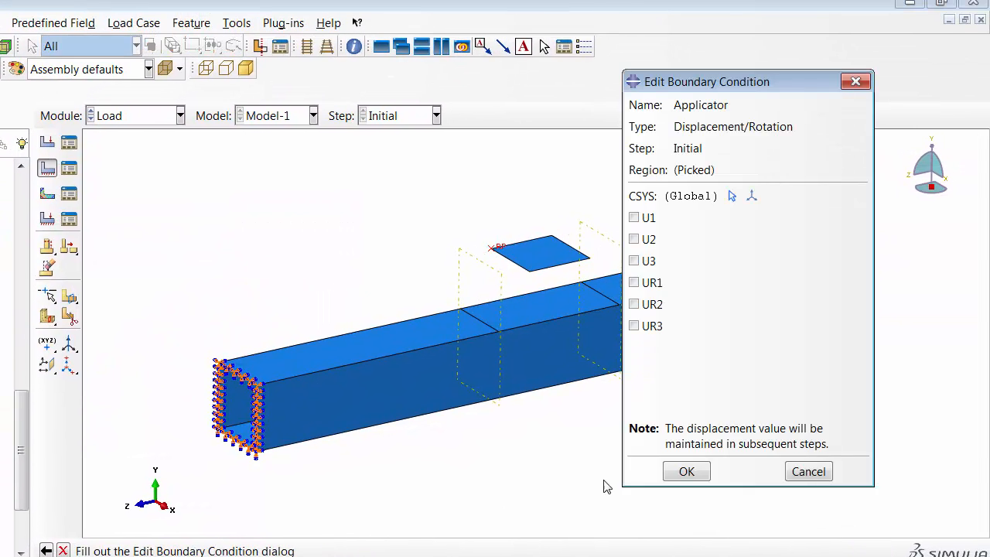
- Constrain U1, U3, UR1, UR2 and UR3 of the applicator's reference point, leaving U2 free, and save the boundary condition
left_click(641, 220)
left_click(642, 261)
left_click(642, 283)
left_click(641, 304)
left_click(641, 326)
left_click(689, 471)
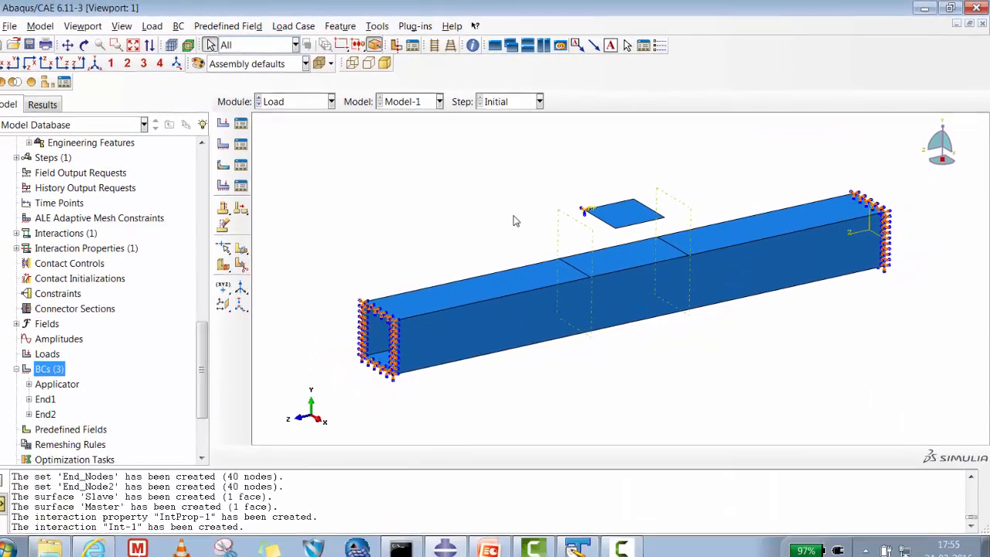
- Create a Static, General analysis step named Contact_Convergence after the Initial step
left_click(289, 106)
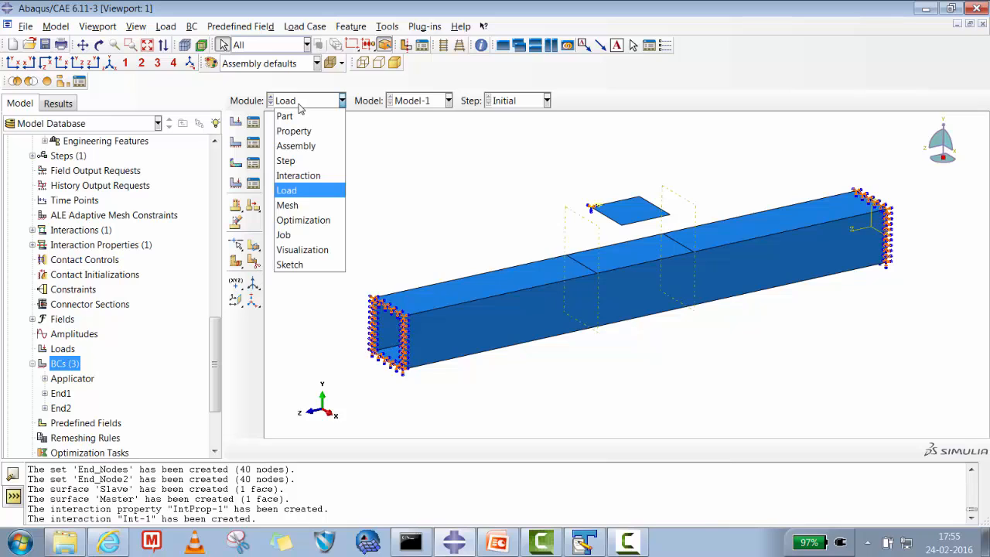
left_click(285, 160)
left_click(255, 124)
left_click(311, 285)
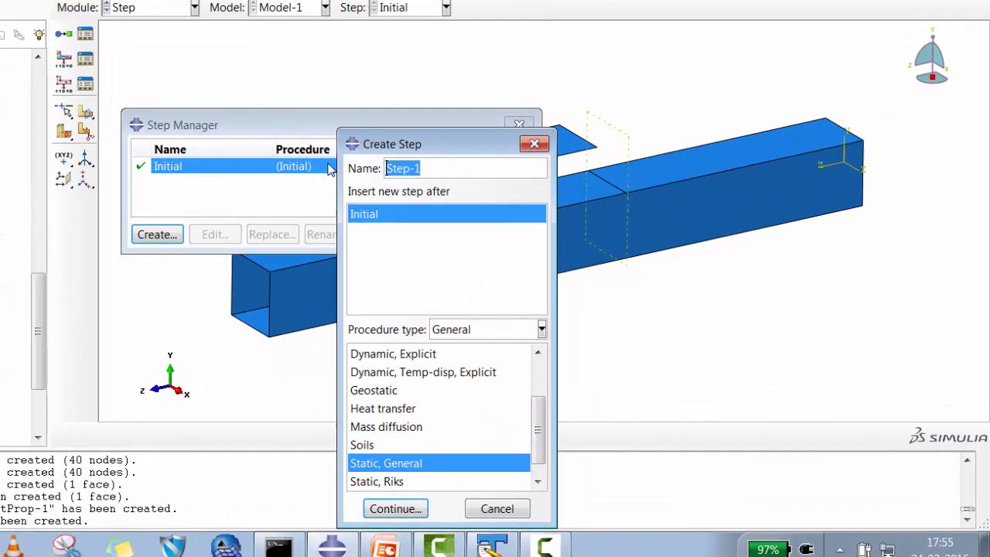
type("Contact")
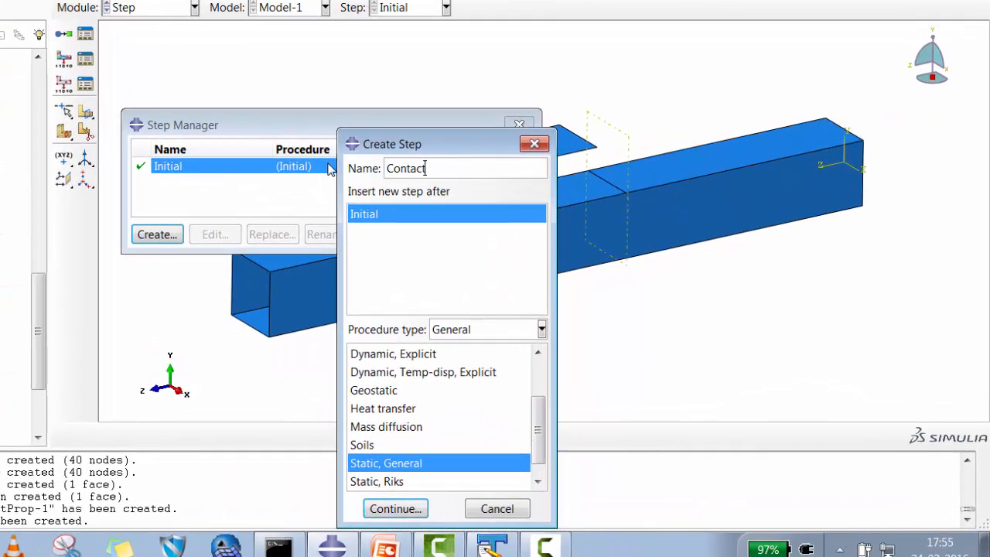
type("_Converg")
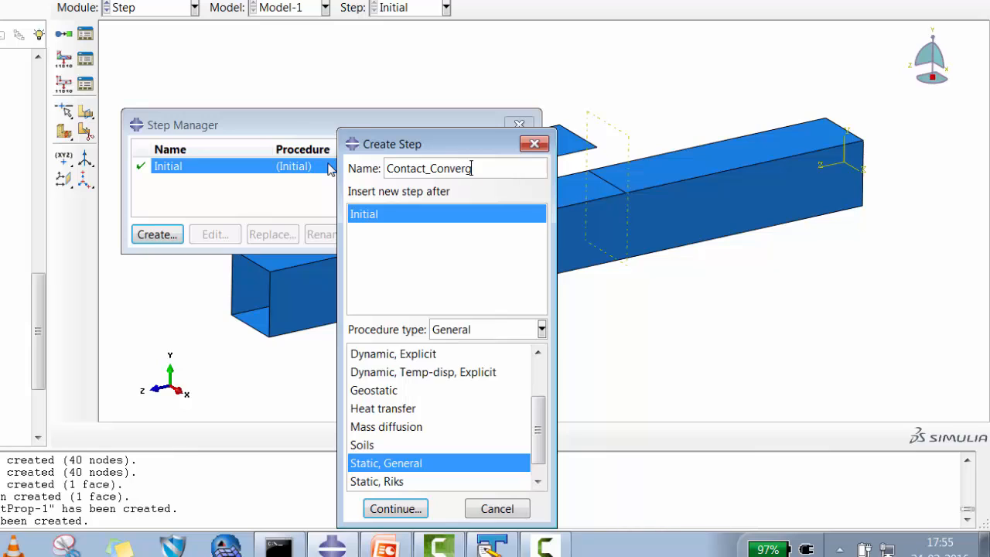
type("ence")
left_click(396, 508)
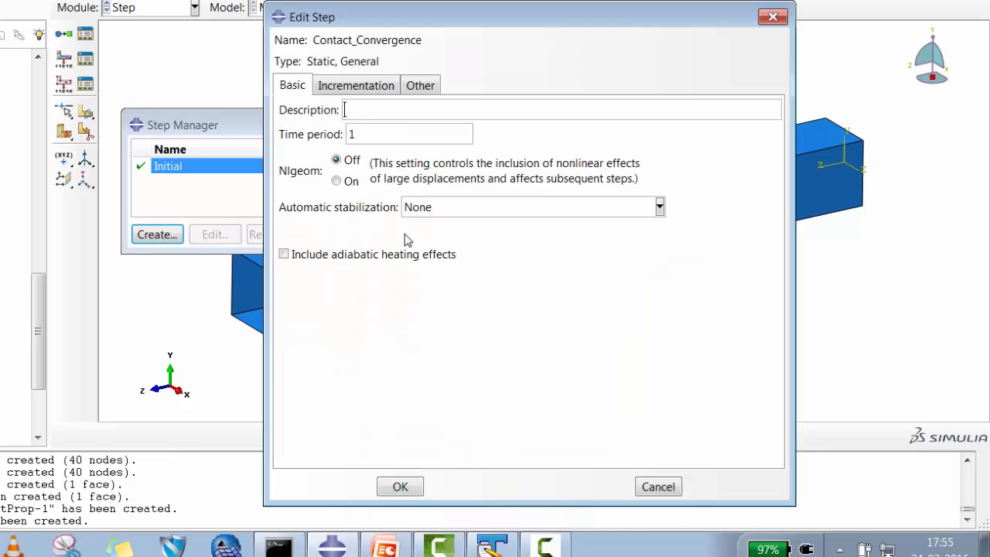
- Turn Nlgeom on for the Contact_Convergence step, enter a smaller initial increment size and save the step
left_click(345, 182)
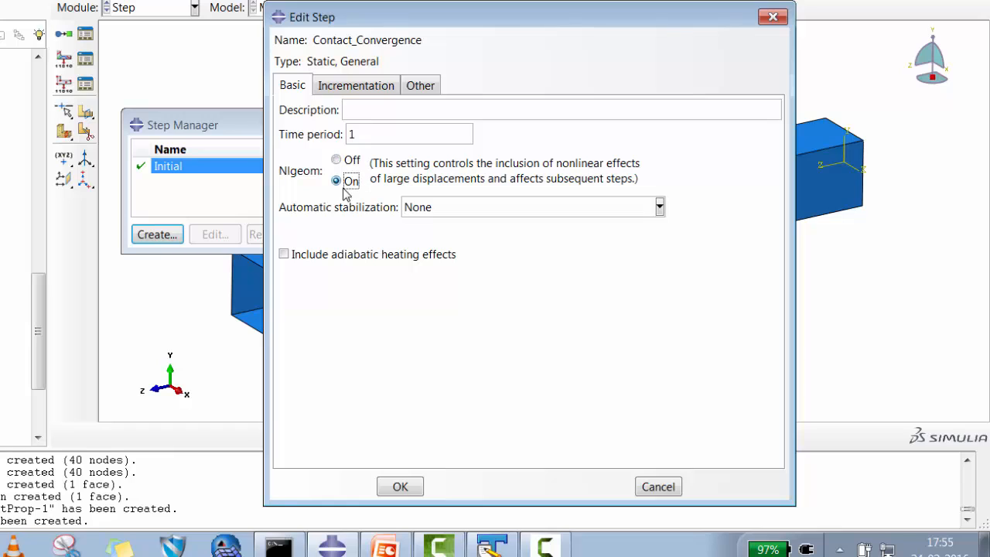
left_click(355, 86)
double_click(381, 171)
type("0.001")
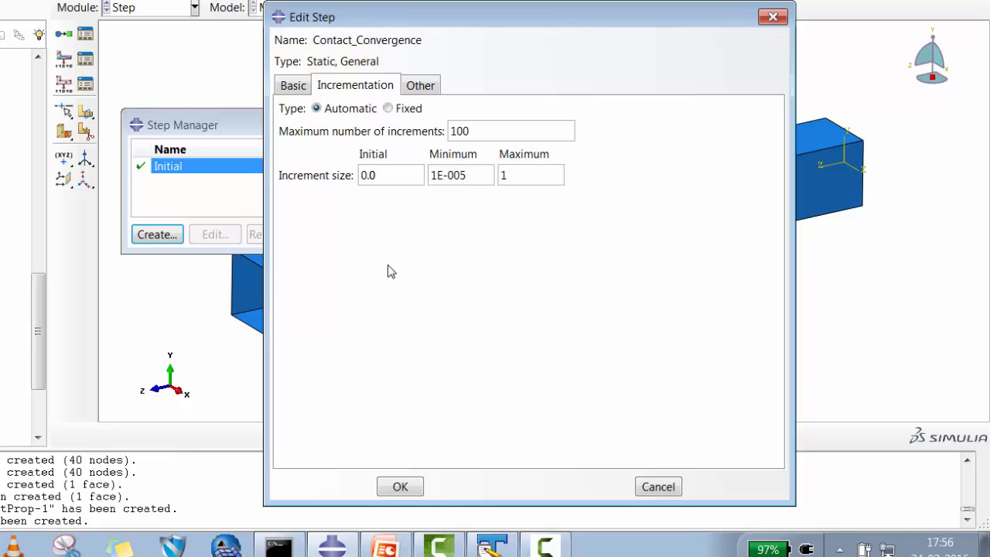
left_click(400, 487)
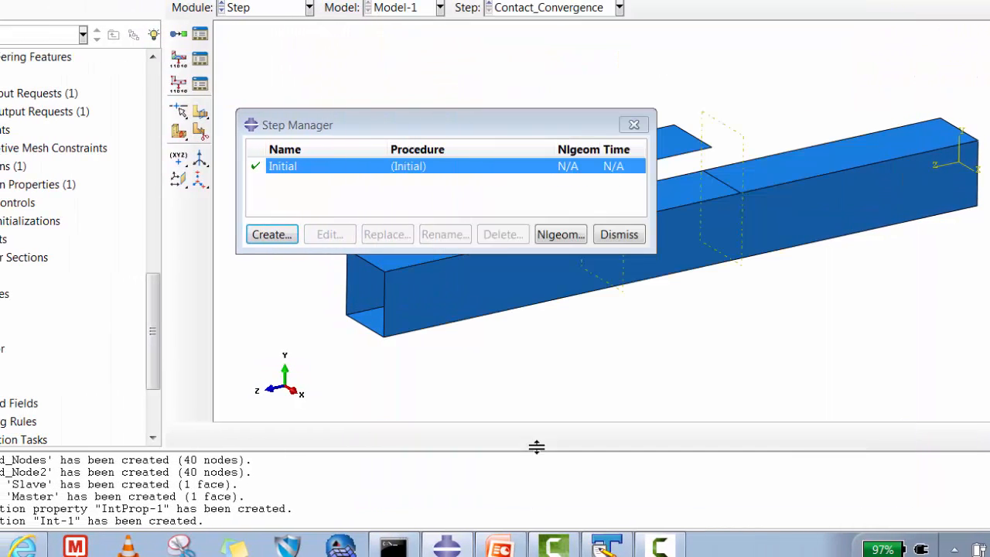
left_click(619, 235)
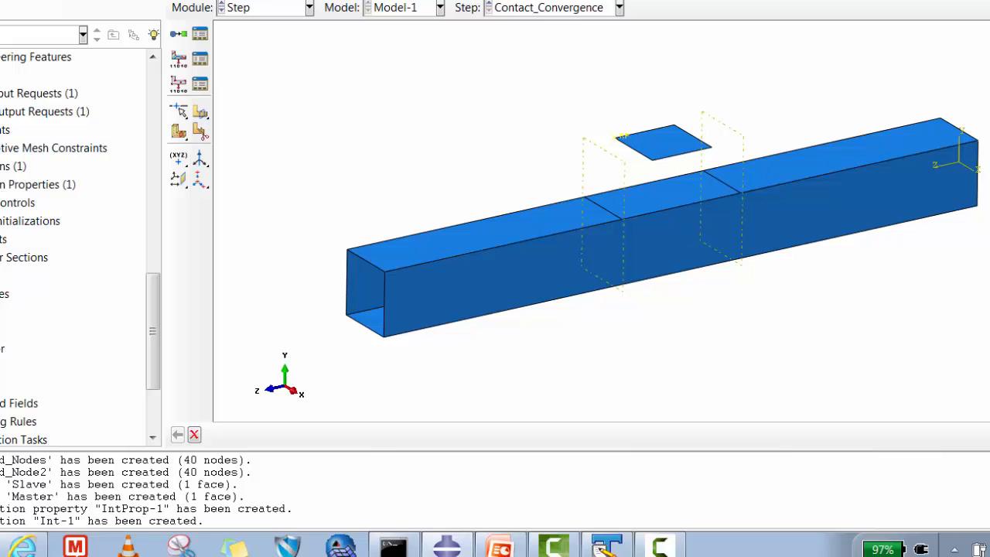
- Apply a concentrated force with CF2 of -100000 to the applicator's reference point in the Contact_Convergence step
right_click(12, 312)
left_click(15, 357)
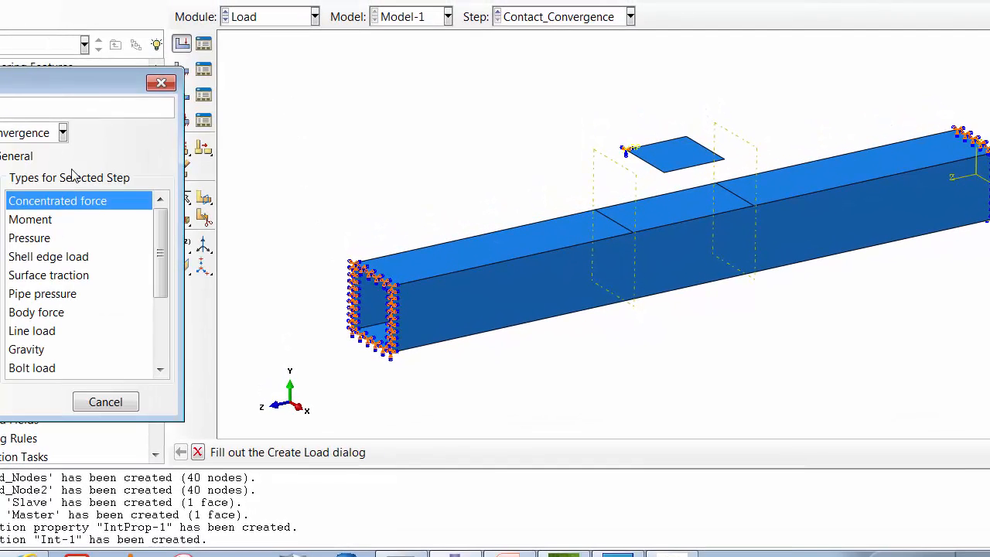
left_click(2, 401)
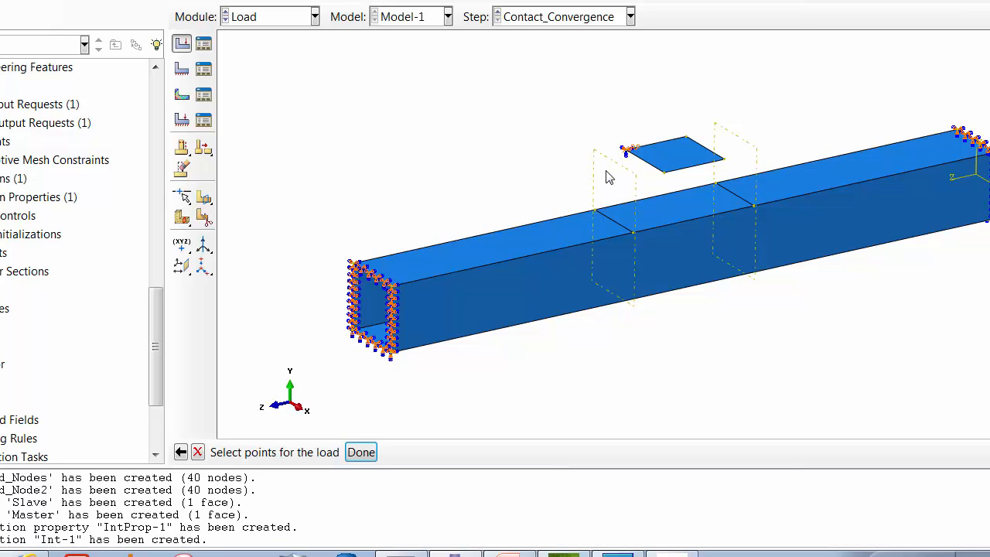
left_click(360, 452)
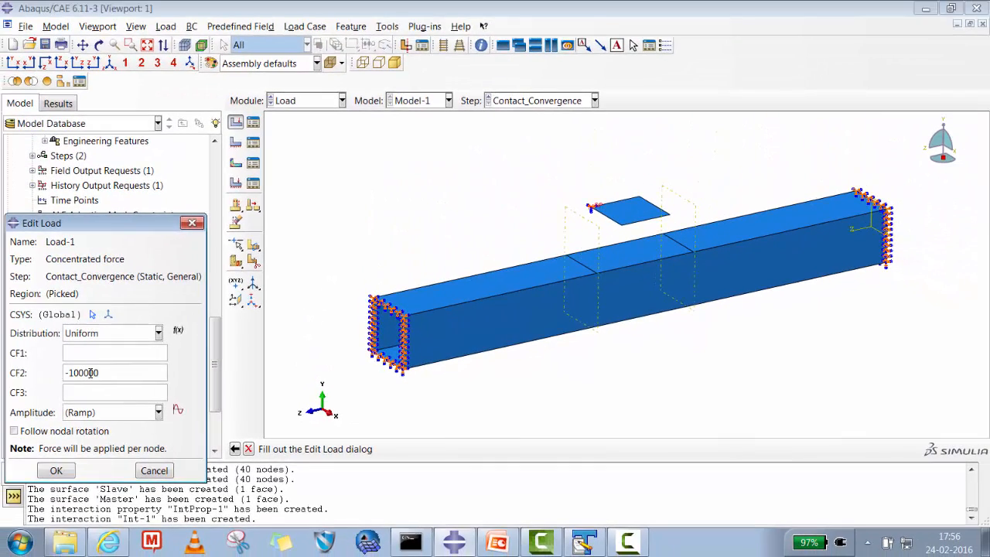
left_click(58, 471)
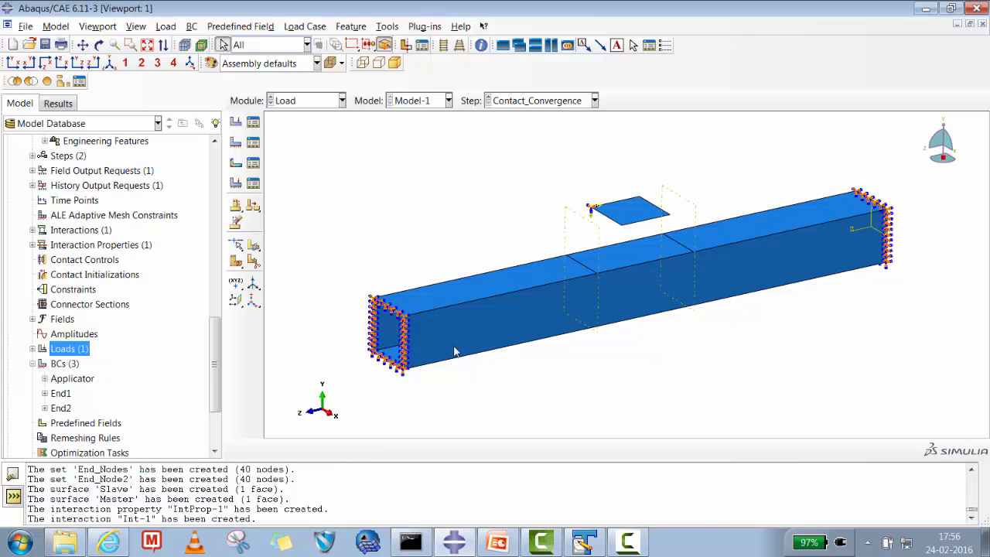
- Save the model database as Contact_convergence.cae in the Contact_Convergence2 folder
left_click_drag(214, 367, 195, 257)
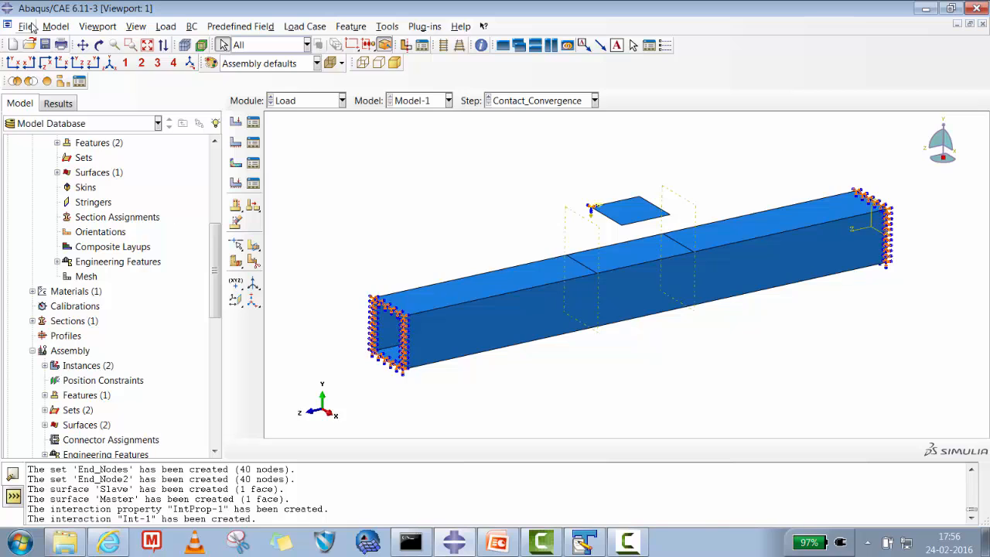
left_click(26, 26)
left_click(47, 136)
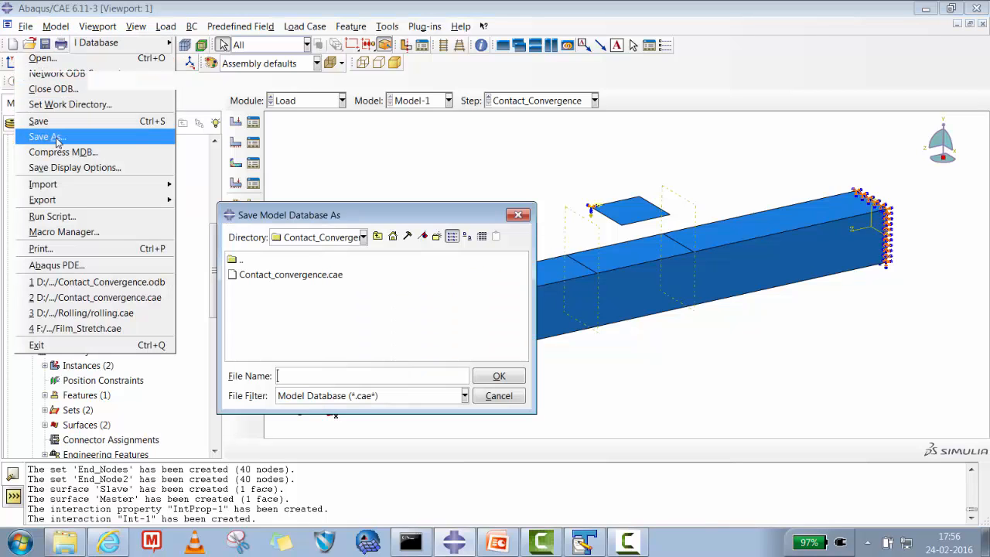
left_click(317, 276)
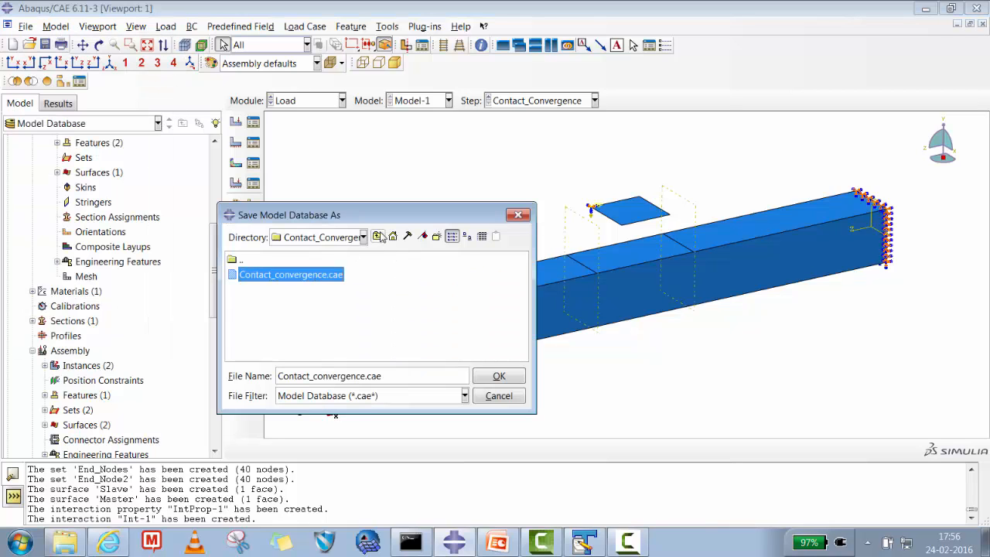
left_click(378, 236)
left_click(445, 277)
double_click(445, 277)
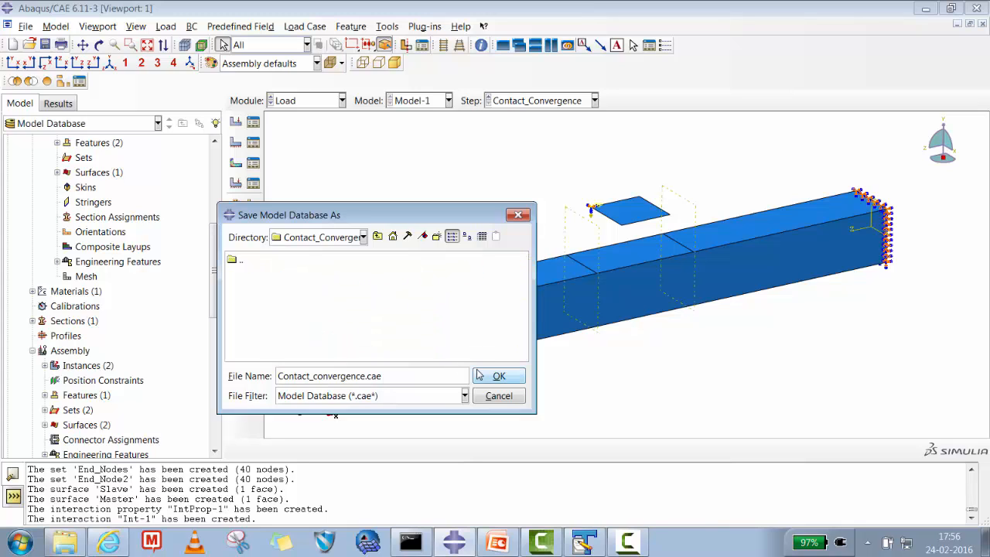
left_click(497, 378)
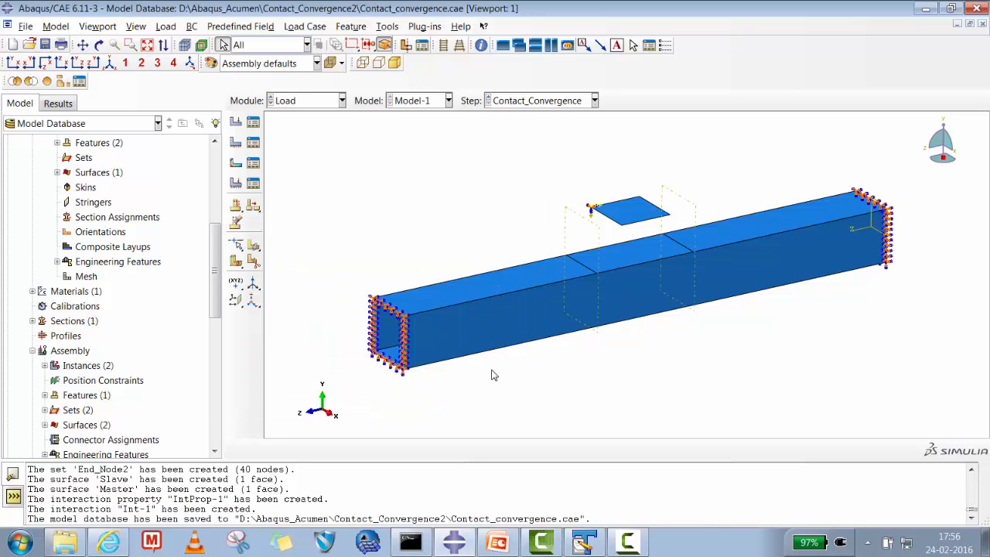
- Create a full analysis job named Contact_Convergence for Model-1, keeping the default job settings
left_click(301, 102)
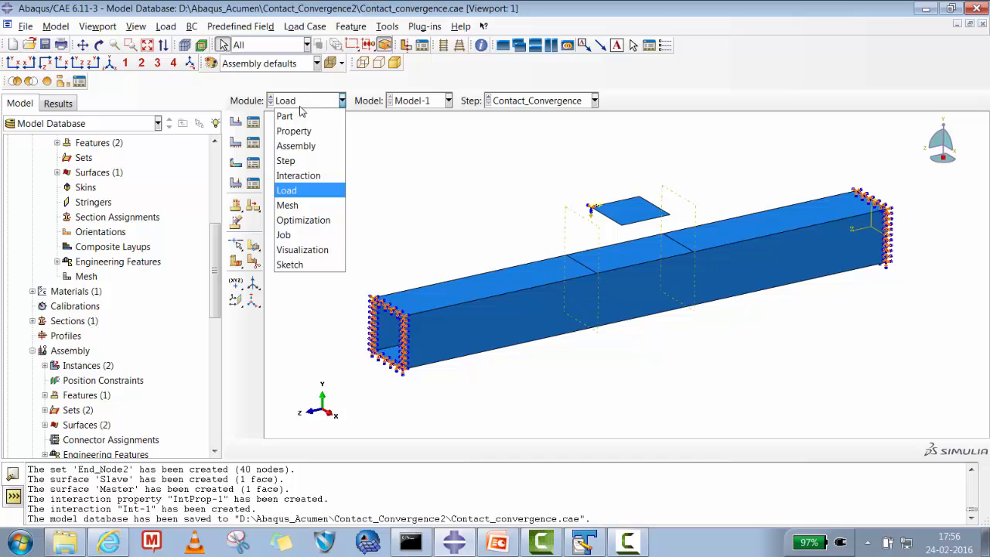
left_click(294, 233)
left_click(252, 103)
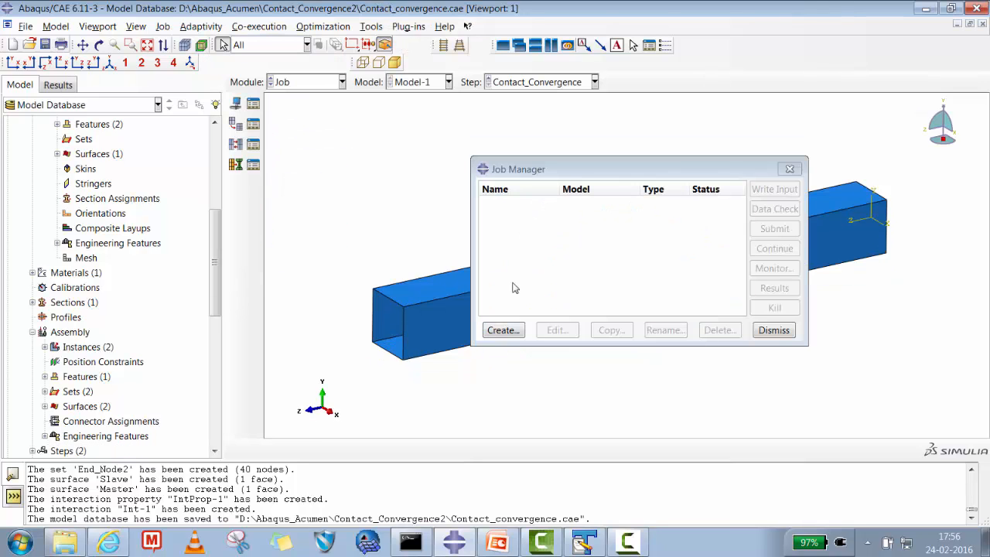
left_click(507, 332)
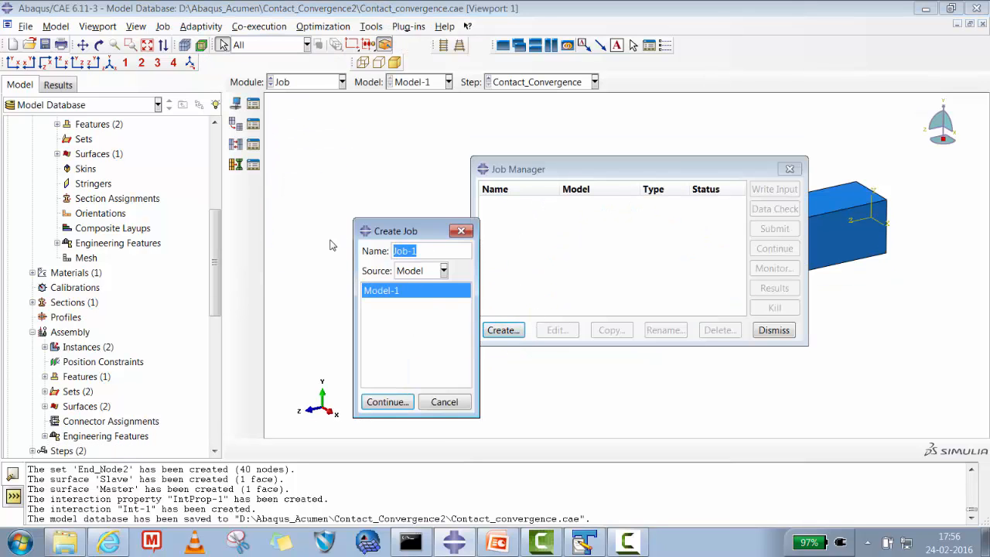
type("Contact_Convergence")
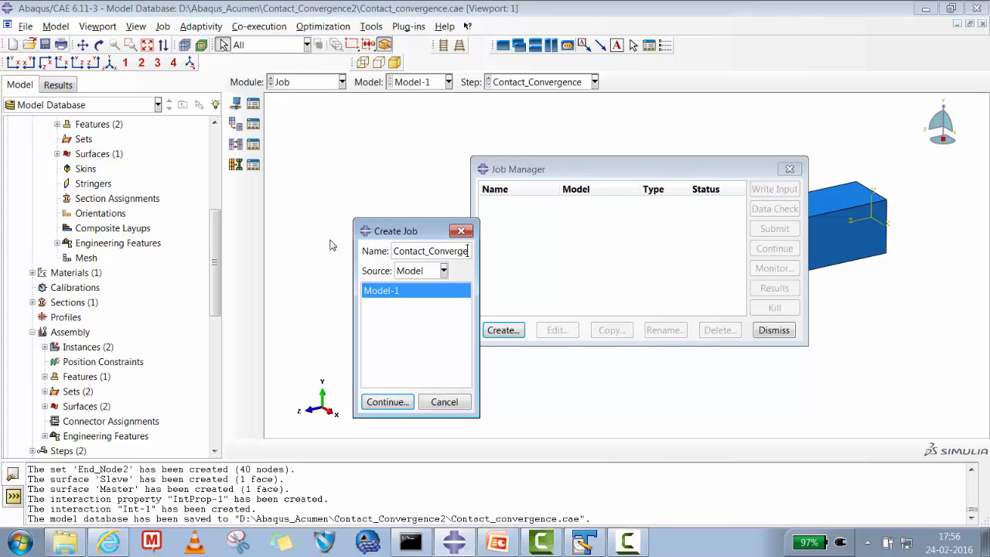
left_click(396, 407)
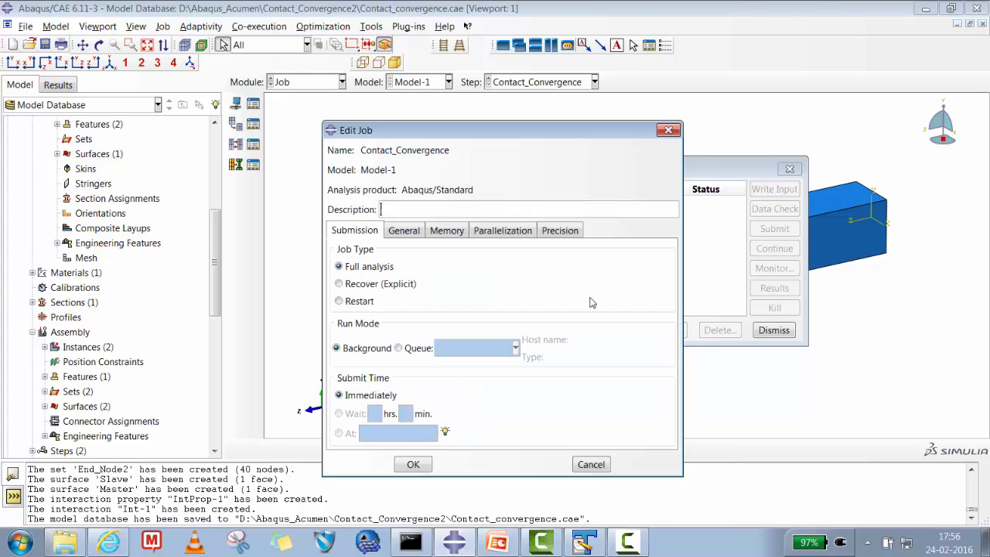
left_click(411, 465)
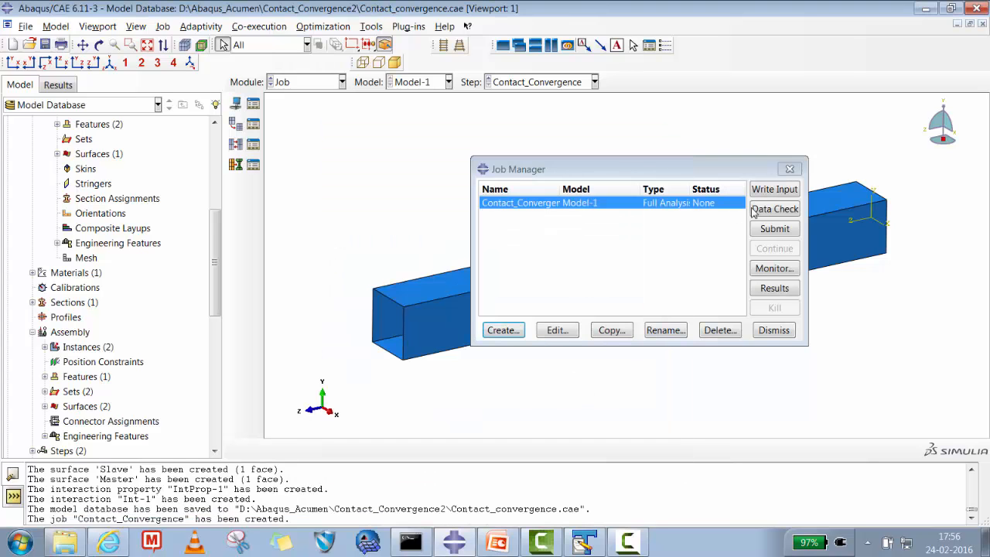
- Write the input file of the Contact_Convergence job, then switch to Windows Explorer and refresh the Contact_Convergence2 folder
left_click(776, 192)
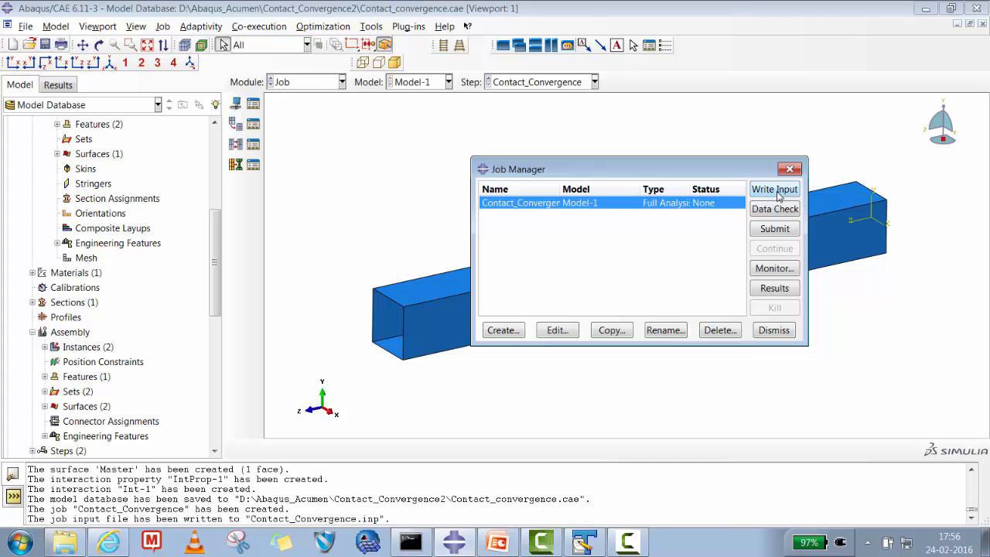
left_click(65, 541)
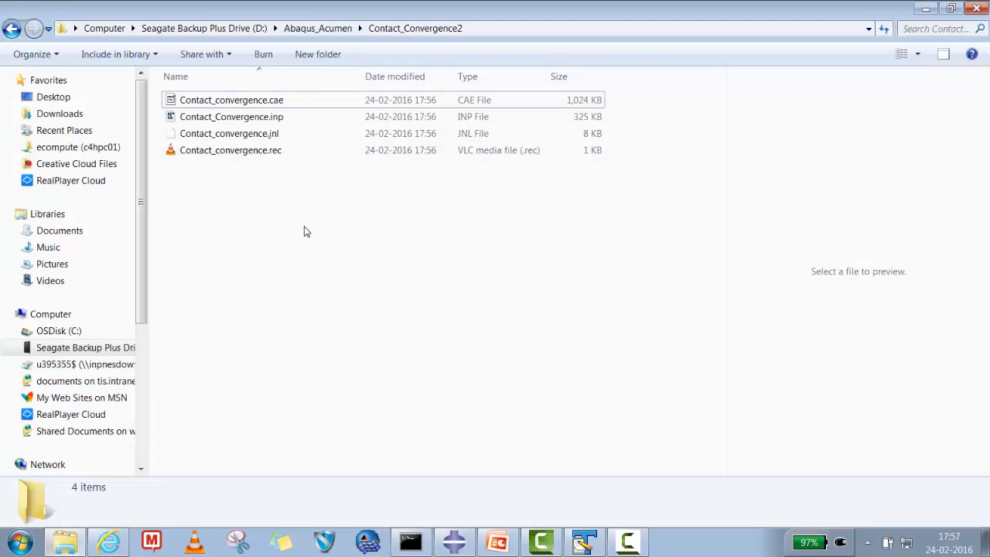
right_click(325, 231)
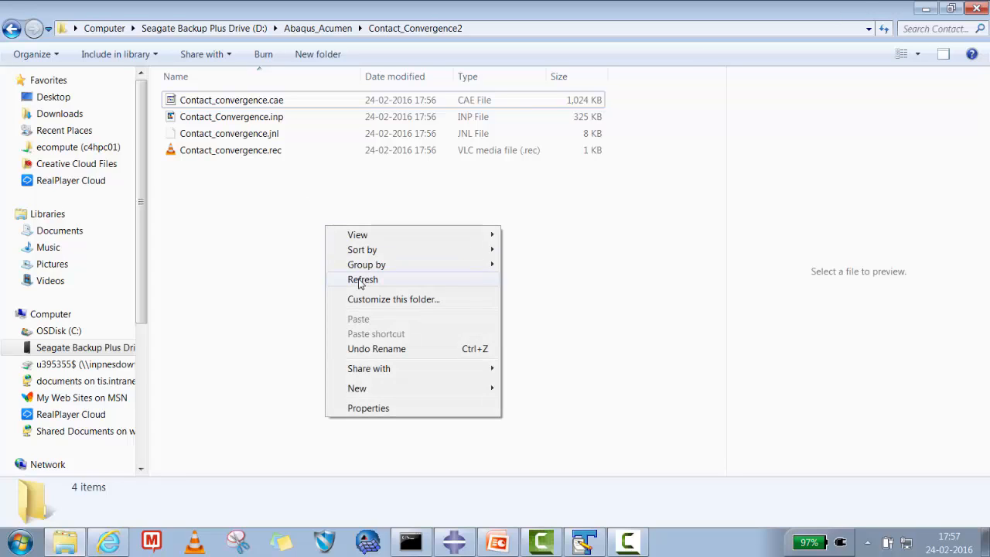
left_click(362, 276)
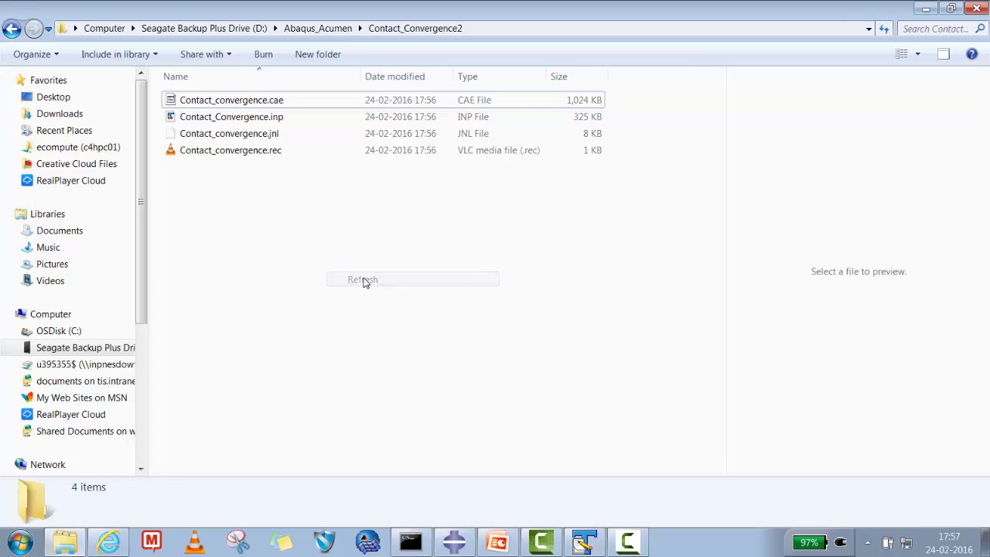
left_click(458, 541)
key("alt+Tab")
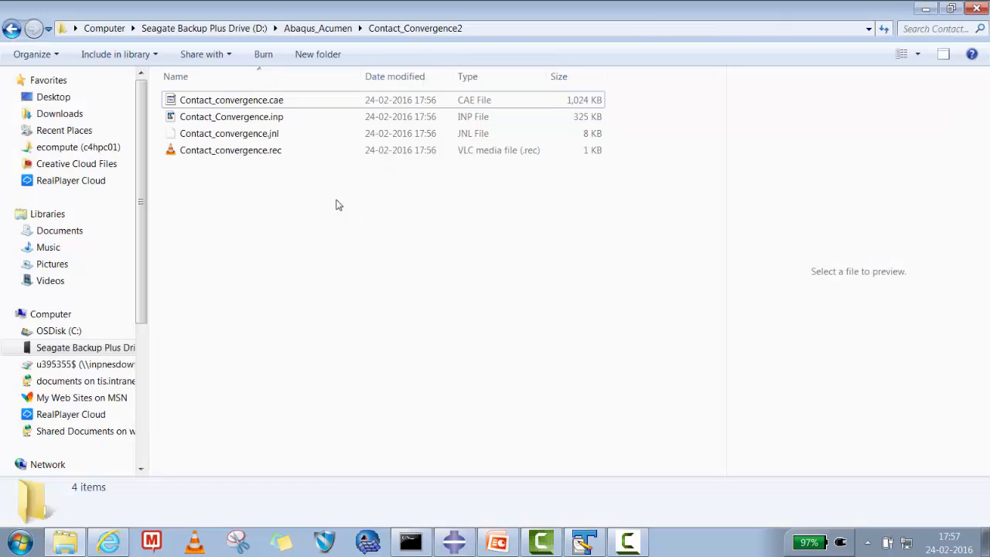
- Open Contact_Convergence.inp from the folder in TextPad
left_click(269, 118)
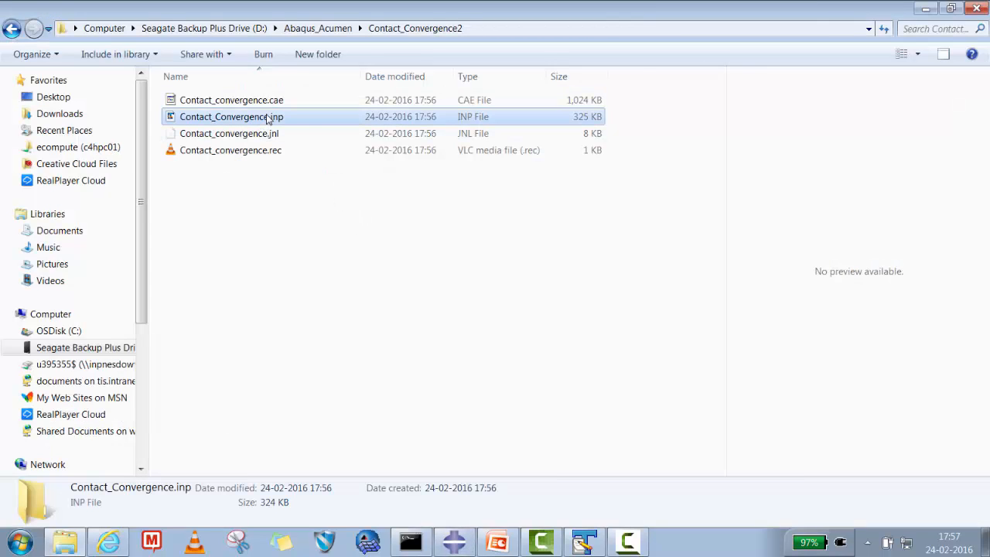
right_click(268, 117)
mouse_move(309, 220)
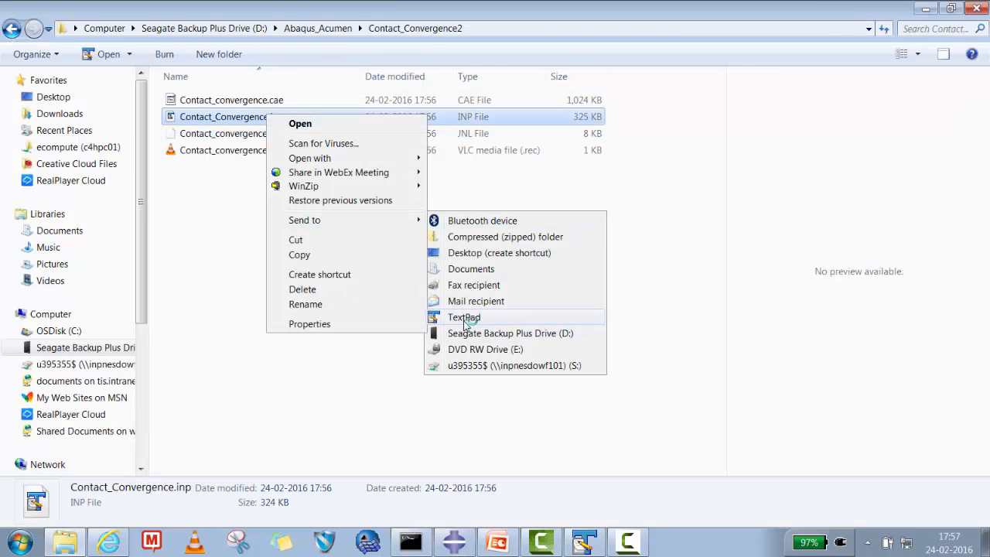
left_click(466, 319)
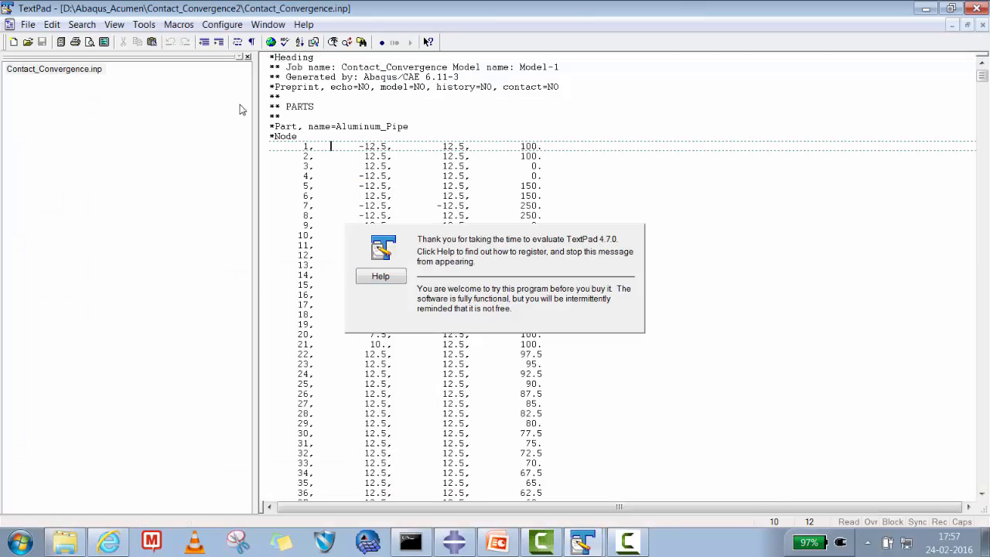
- Search the input file for "*cle" and examine the master, slave and value parameters on the *Clearance line
left_click(82, 24)
left_click(93, 38)
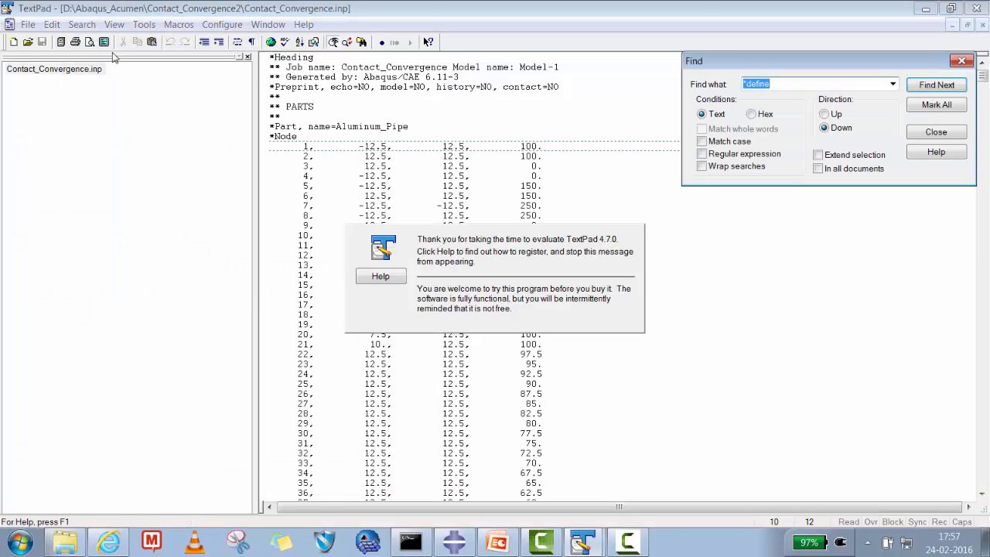
type("*cle")
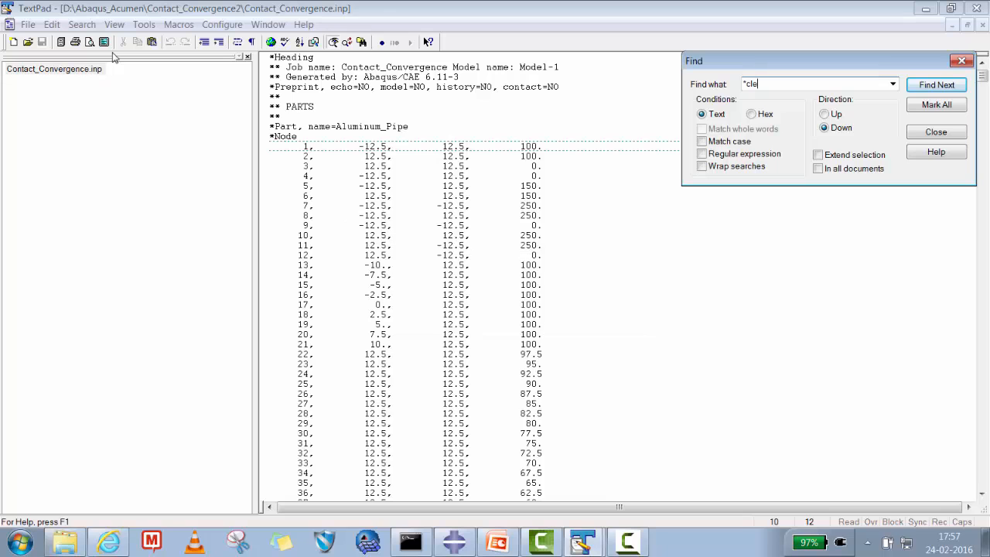
key("Return")
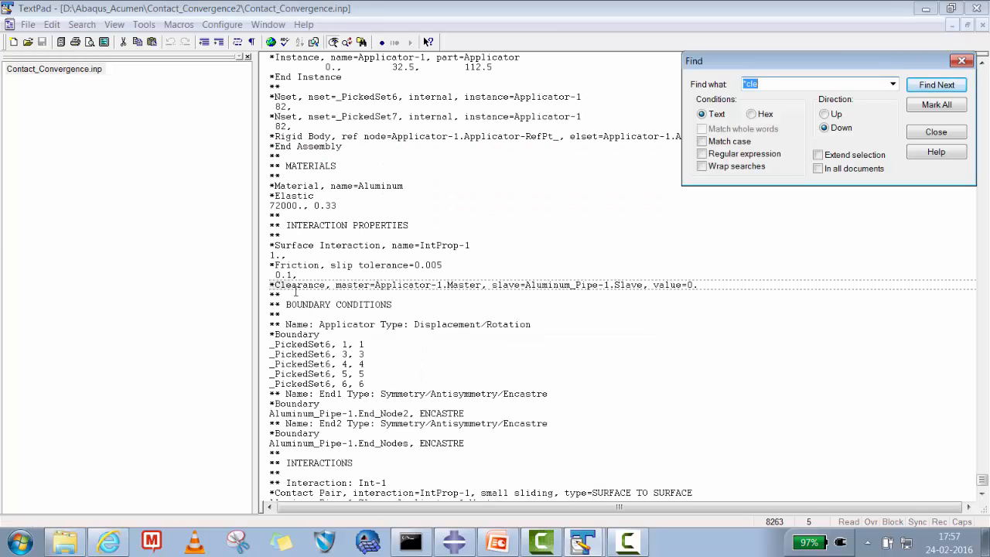
left_click(286, 295)
left_click(349, 285)
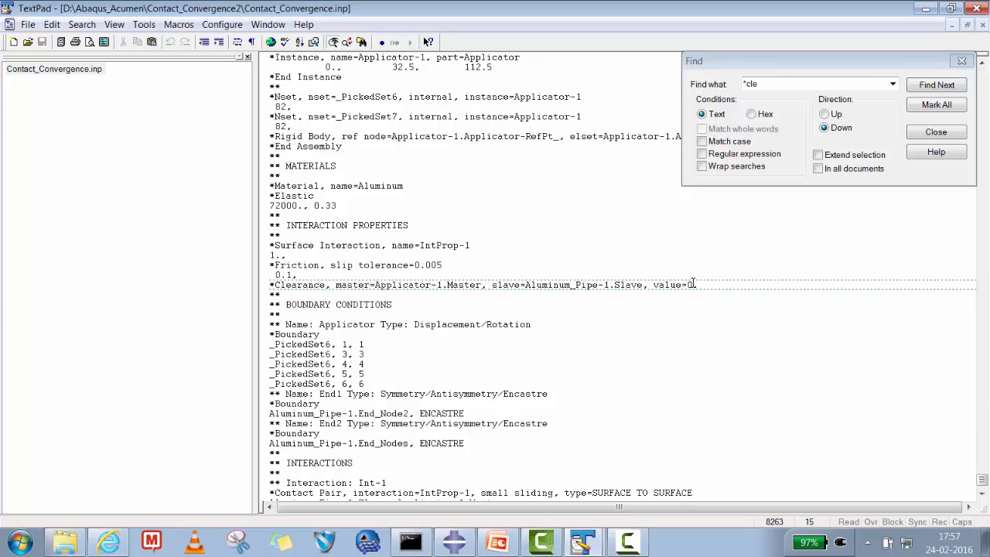
left_click_drag(695, 284, 654, 285)
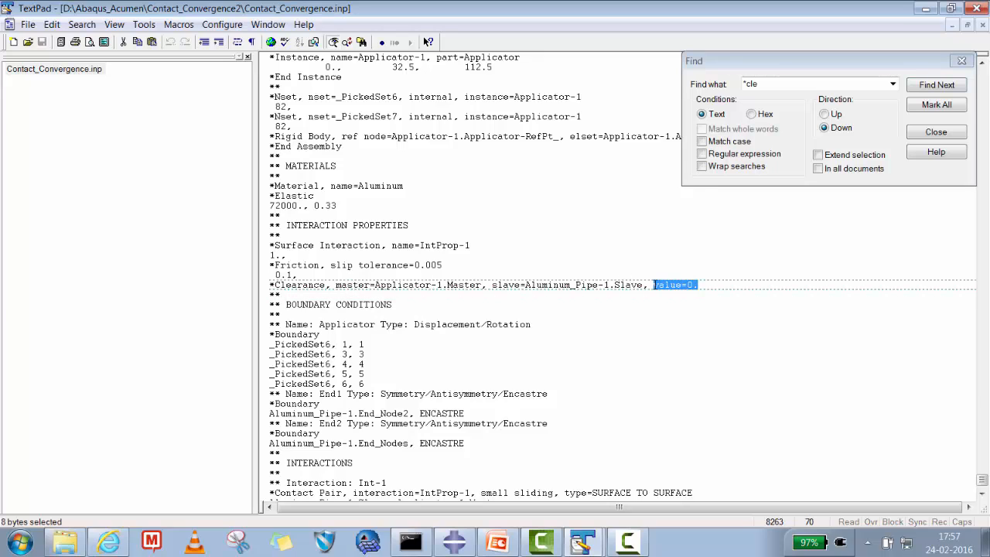
left_click(698, 286)
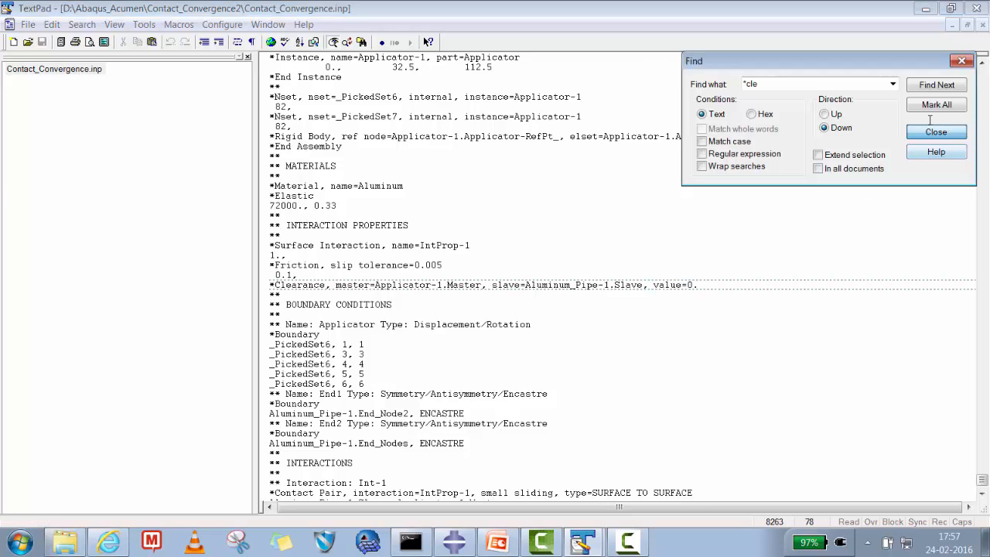
left_click(935, 132)
- Switch back to Abaqus/CAE, run a data check on the Contact_Convergence job, overwriting its existing files, and monitor its progress
left_click(928, 8)
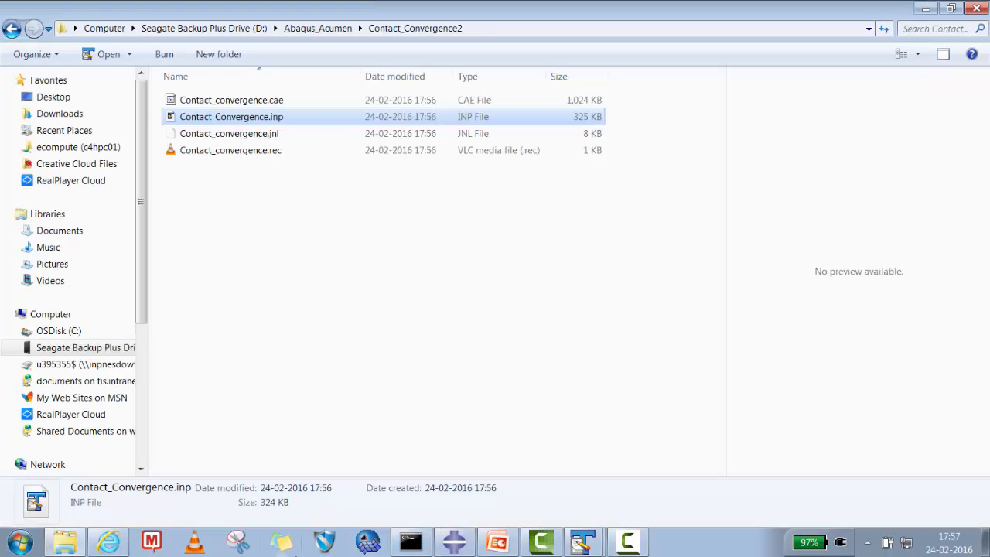
left_click(454, 542)
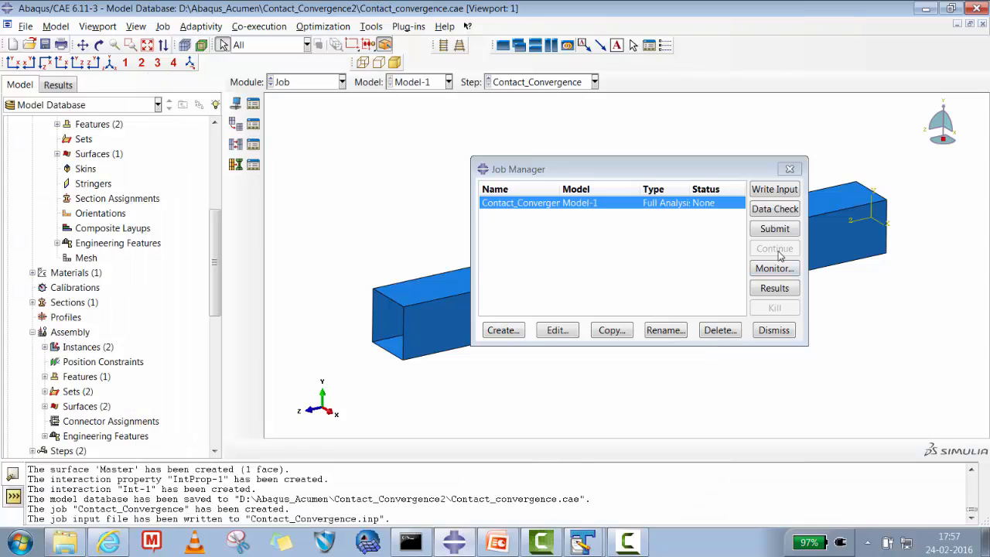
left_click(781, 216)
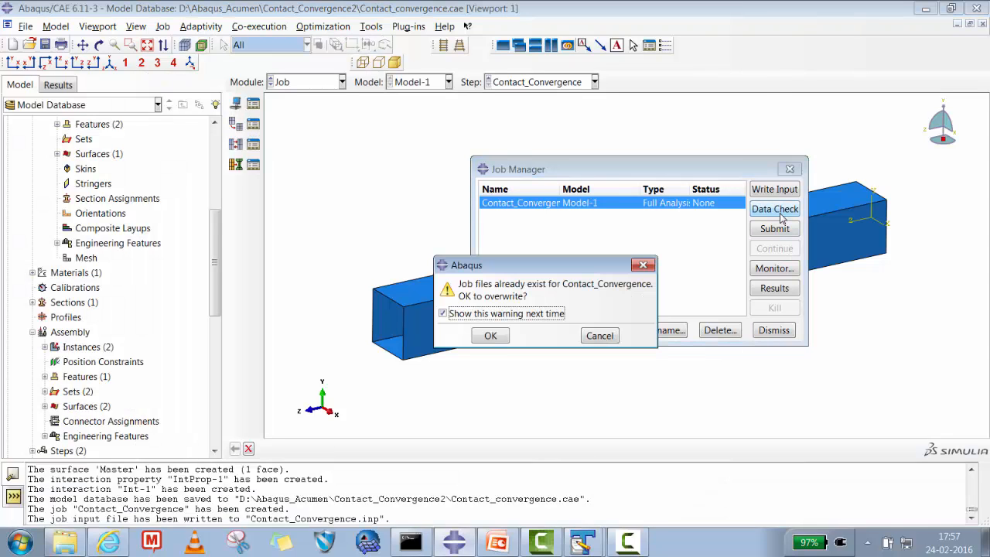
left_click(496, 336)
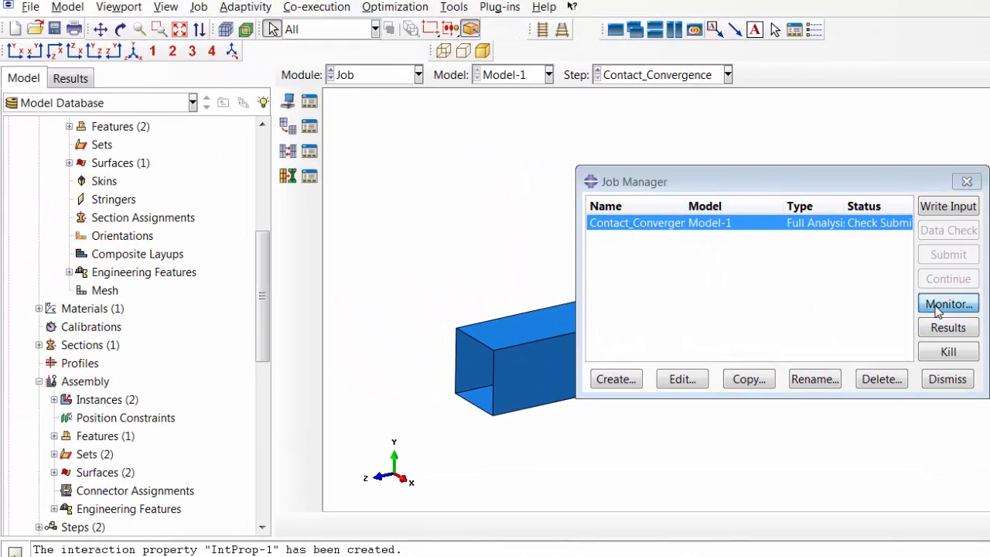
left_click(722, 226)
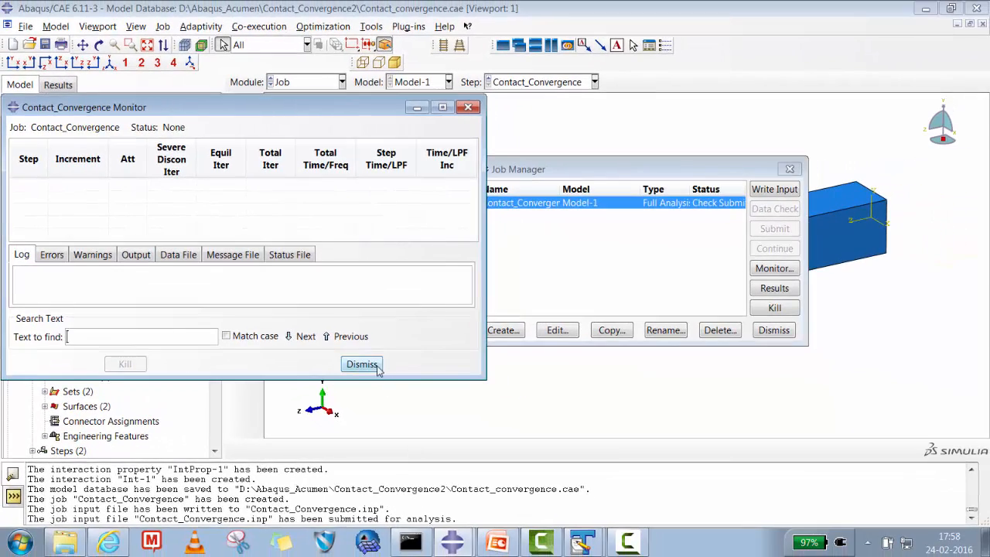
left_click(377, 368)
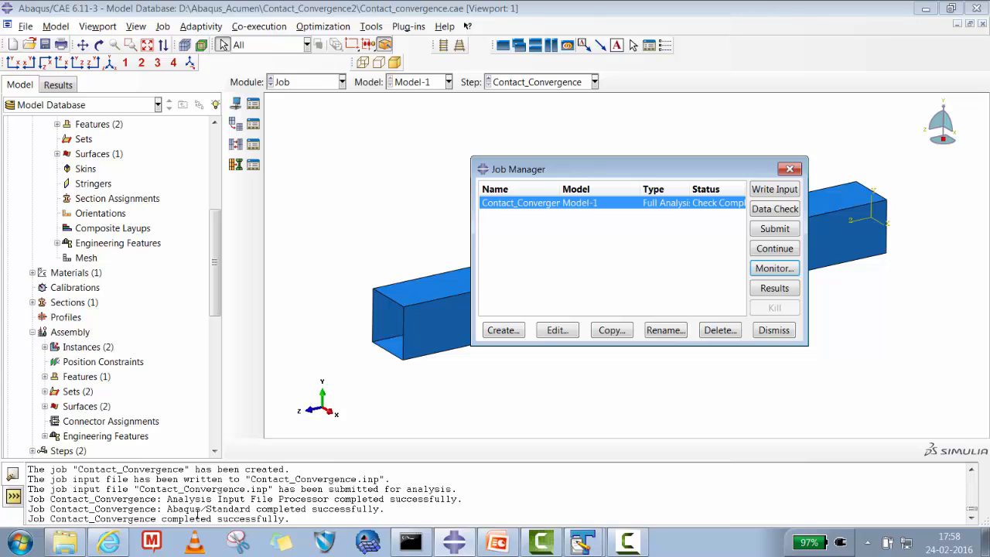
- Submit the Contact_Convergence job for full analysis, overwriting its existing job files
left_click(775, 228)
left_click(491, 336)
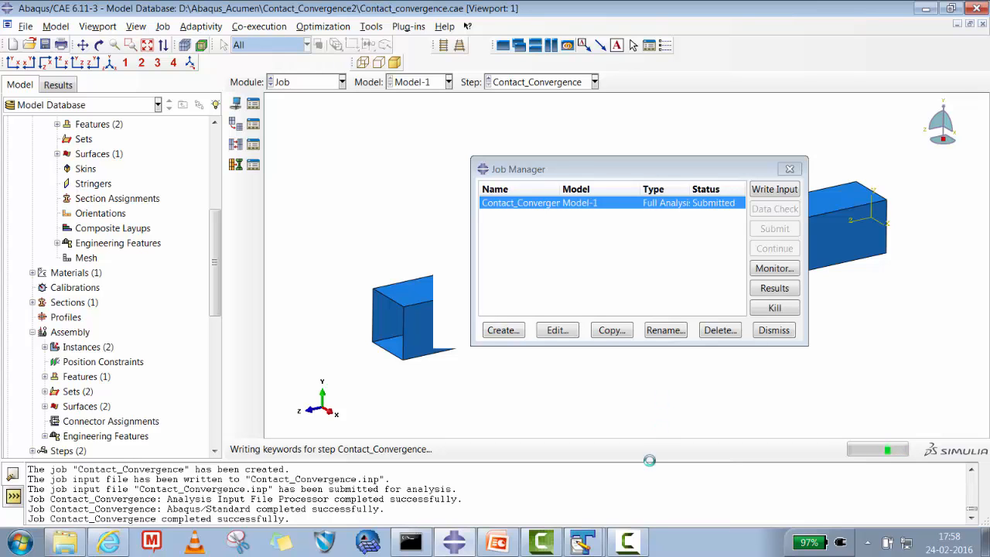
left_click(628, 541)
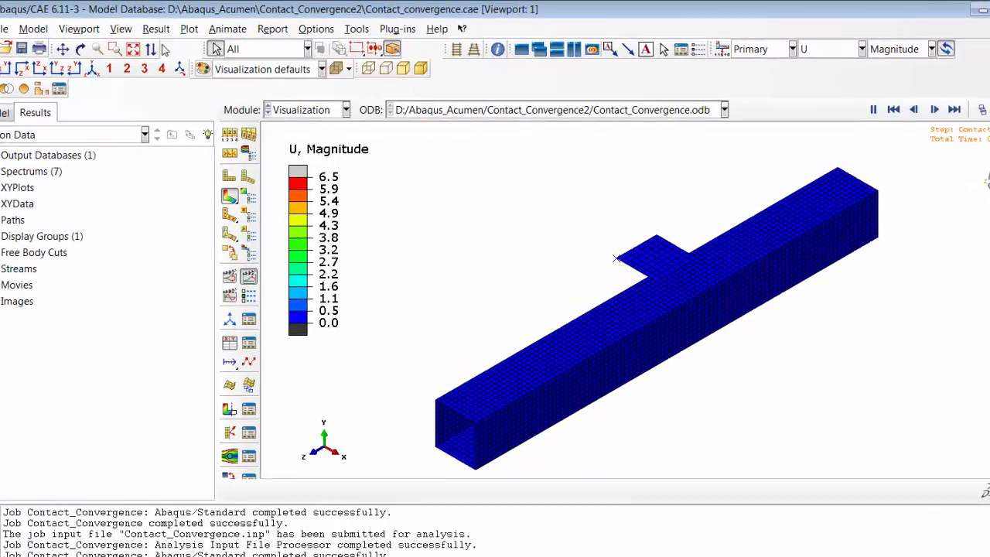
- Rotate the animated displacement results to view the gap between applicator plate and pipe from the side, and stop the time-history animation
left_click(56, 55)
left_click_drag(686, 368, 702, 326)
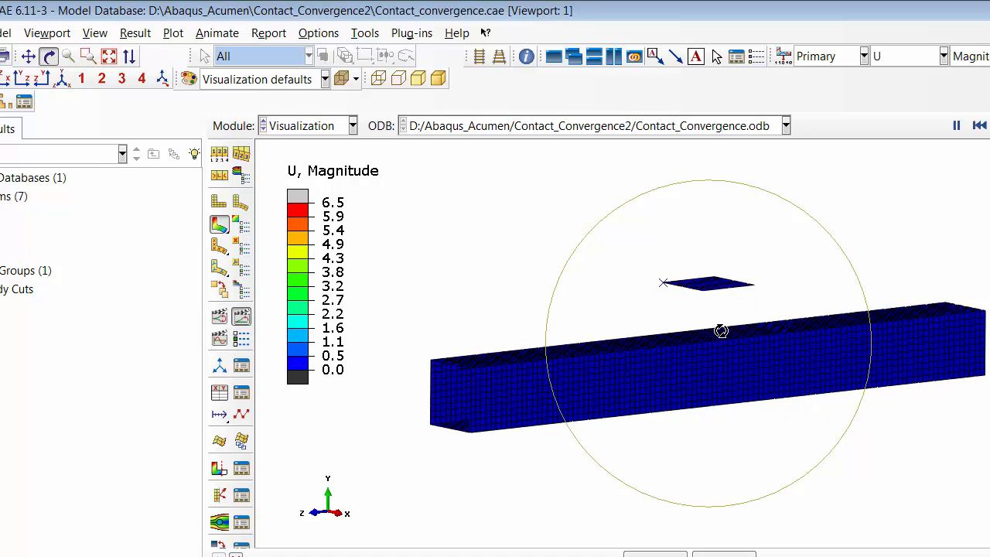
left_click(241, 323)
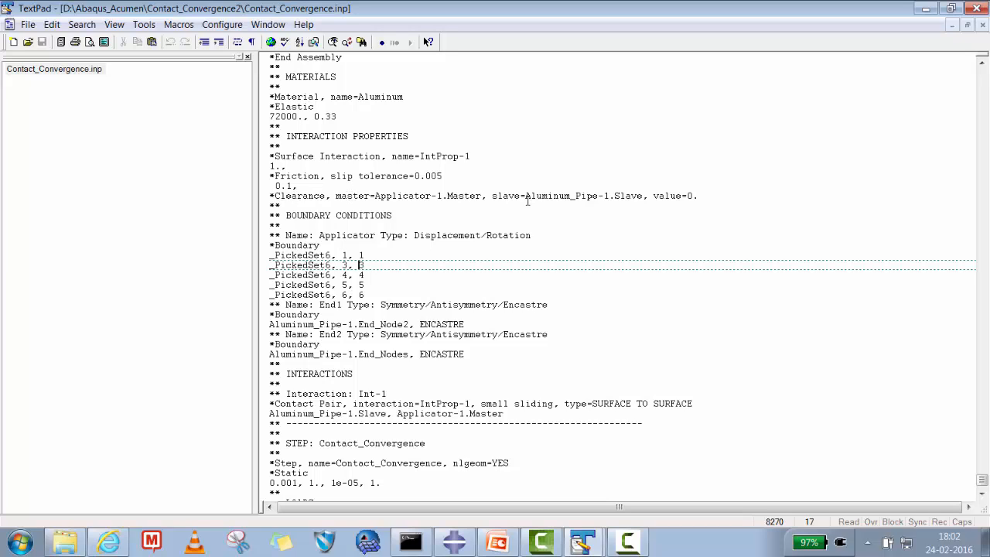
- Examine the value parameter of the *Clearance line and the small-sliding *Contact Pair definition in Contact_Convergence.inp
left_click_drag(746, 195, 649, 200)
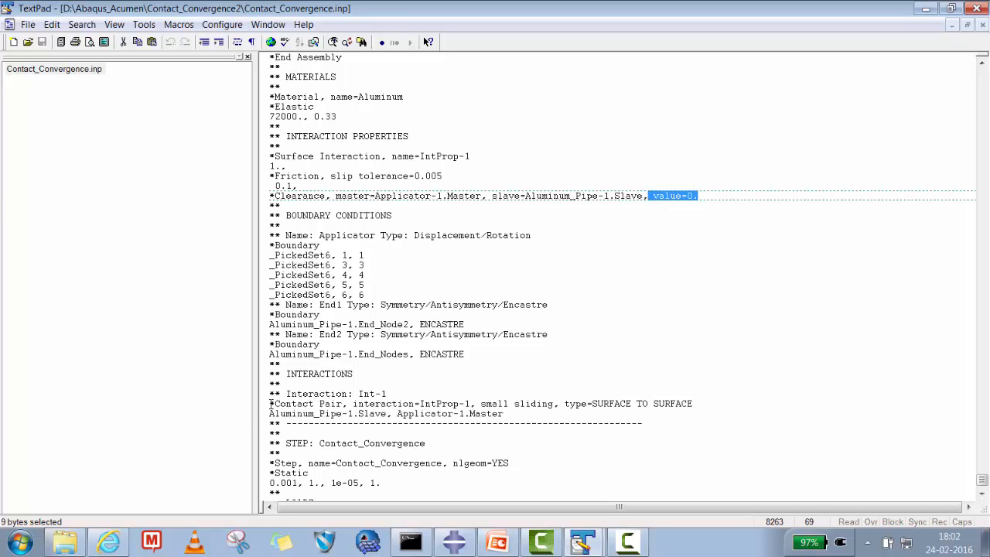
left_click_drag(270, 404, 707, 403)
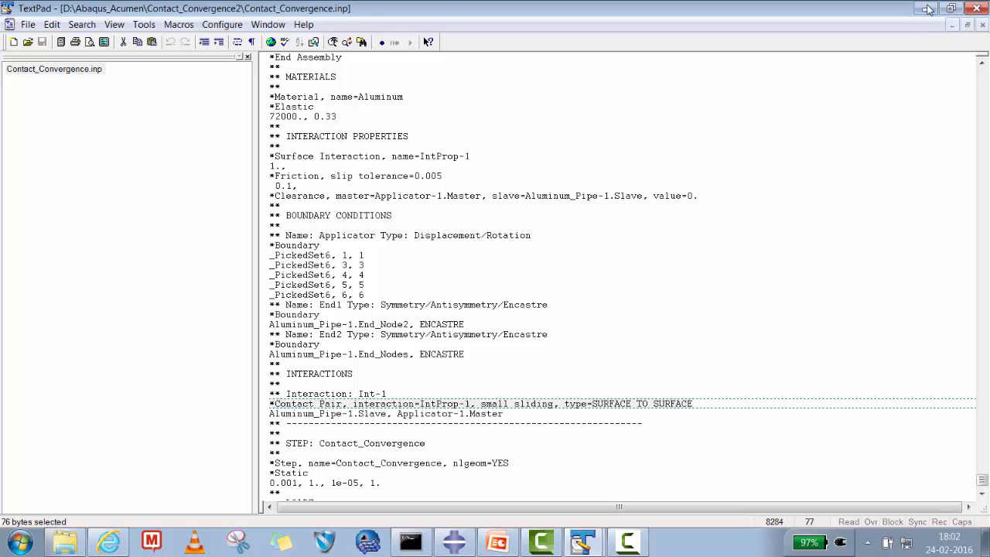
- Switch back to Abaqus/CAE and play the time-history animation of the displacement magnitude results
left_click(928, 9)
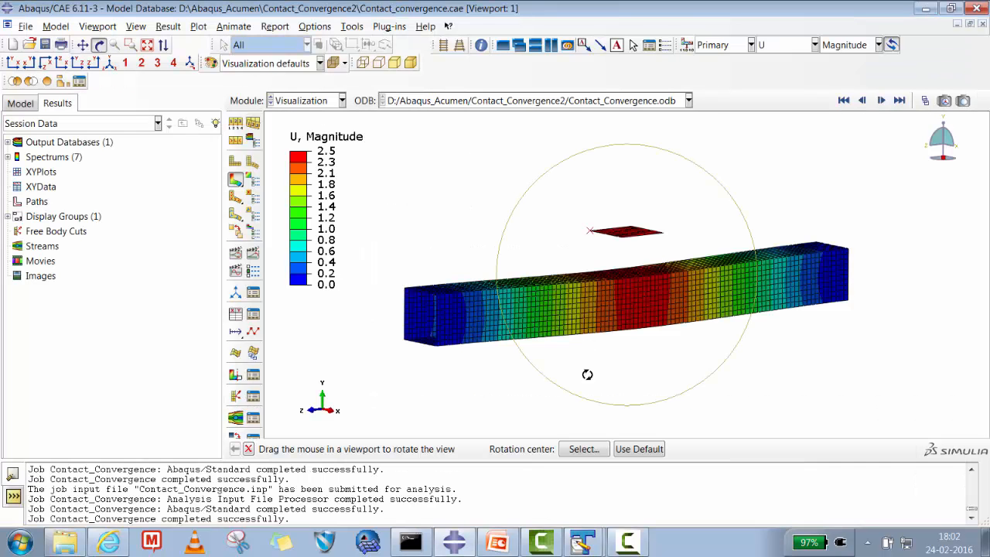
left_click(253, 255)
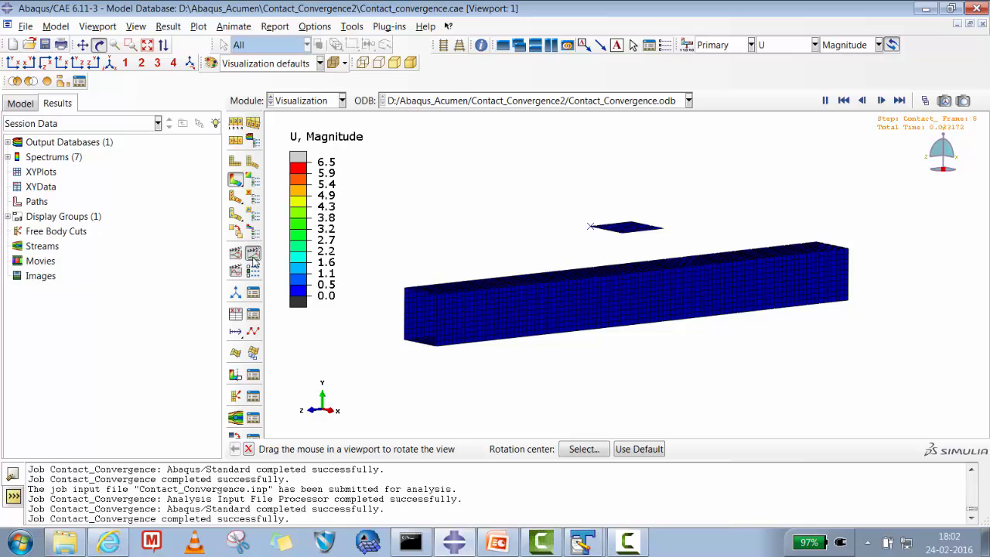